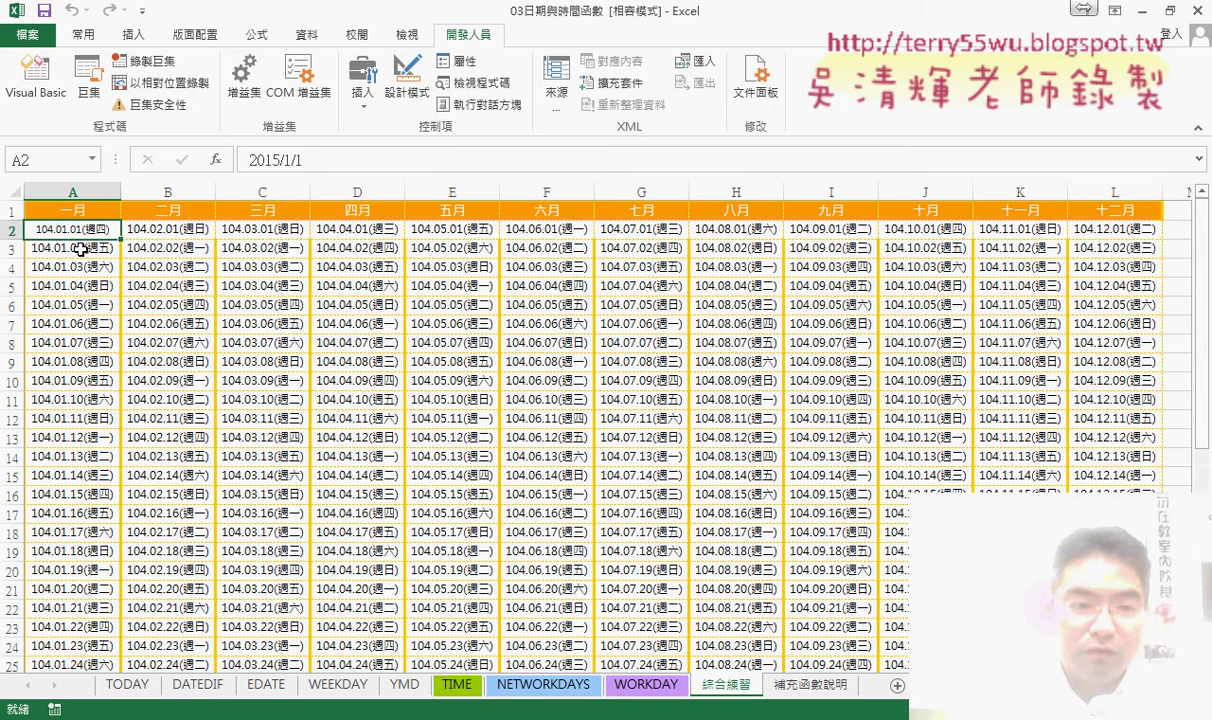
# Inspect the date formulas in A3 and in B29–B30 near the month's end
pyautogui.click(85, 250)
pyautogui.scroll(-3, 183, 418)
pyautogui.scroll(-1, 183, 418)
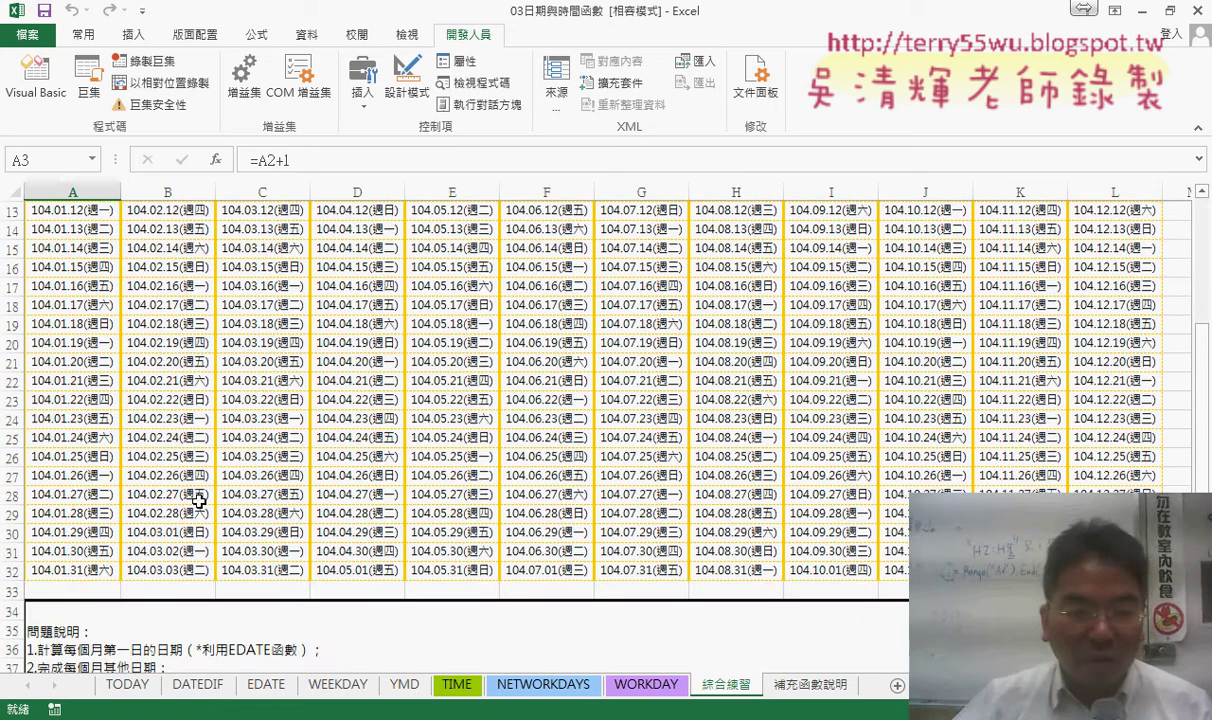
pyautogui.moveTo(185, 531); pyautogui.dragTo(191, 570)
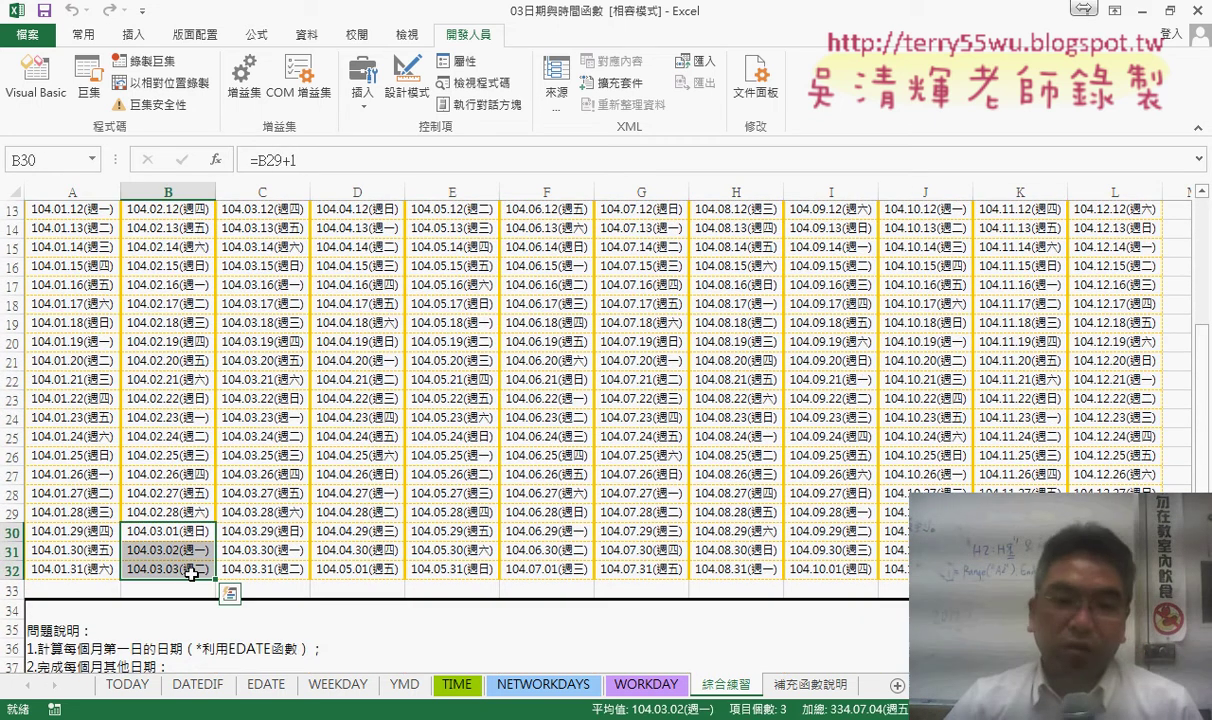
pyautogui.click(179, 511)
pyautogui.click(172, 531)
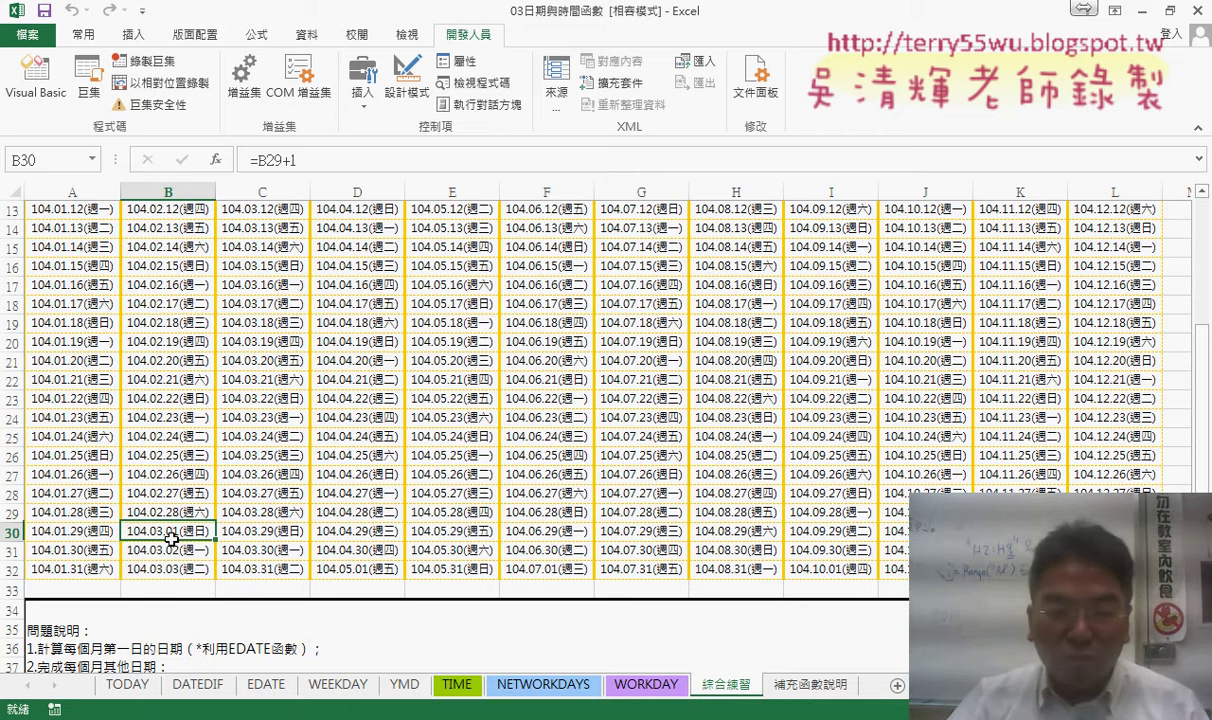
pyautogui.click(177, 512)
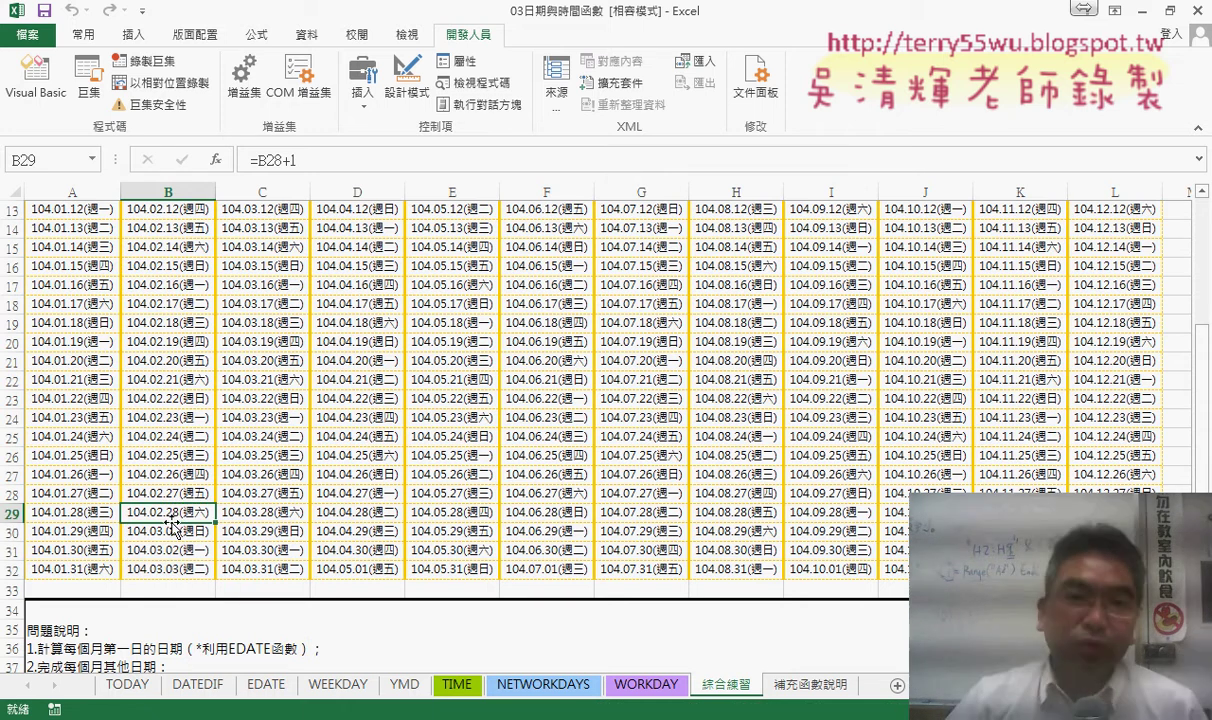
pyautogui.scroll(4, 76, 297)
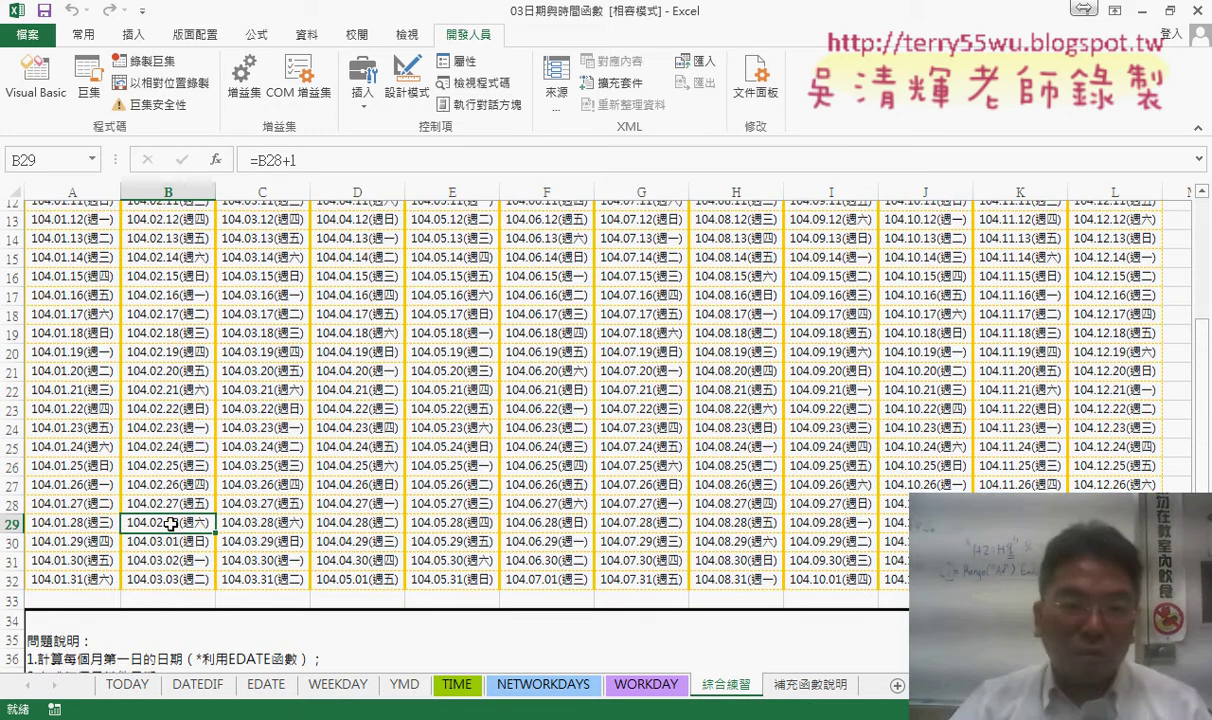
pyautogui.click(53, 251)
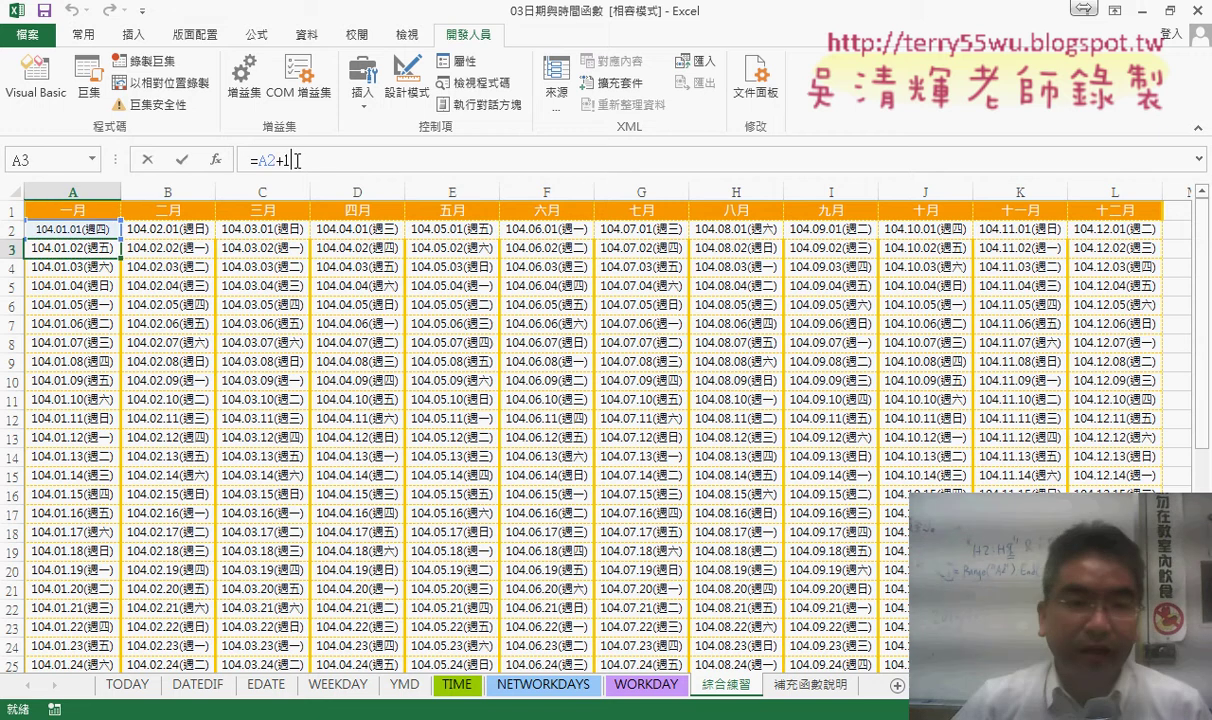
# Clear A3's =A2+1 formula and insert an empty IF function from the Logical category
pyautogui.doubleClick(264, 160)
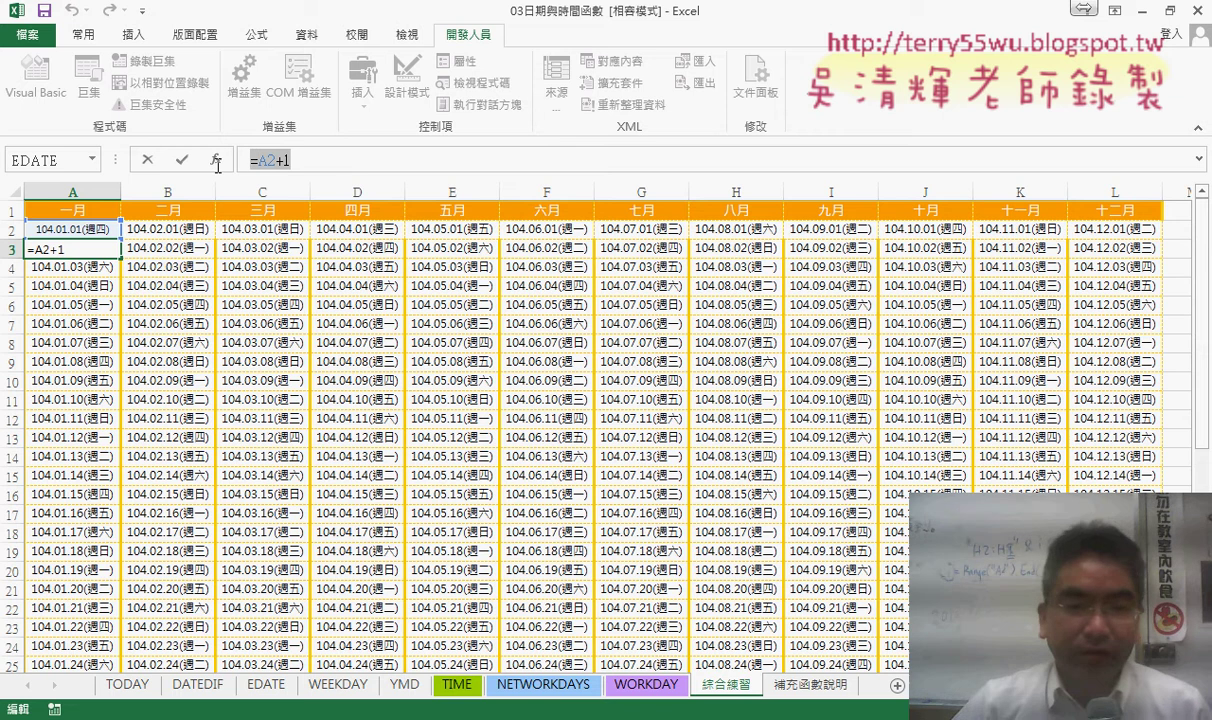
pyautogui.hotkey('ctrl', 'a')
pyautogui.press('BackSpace')
pyautogui.click(218, 162)
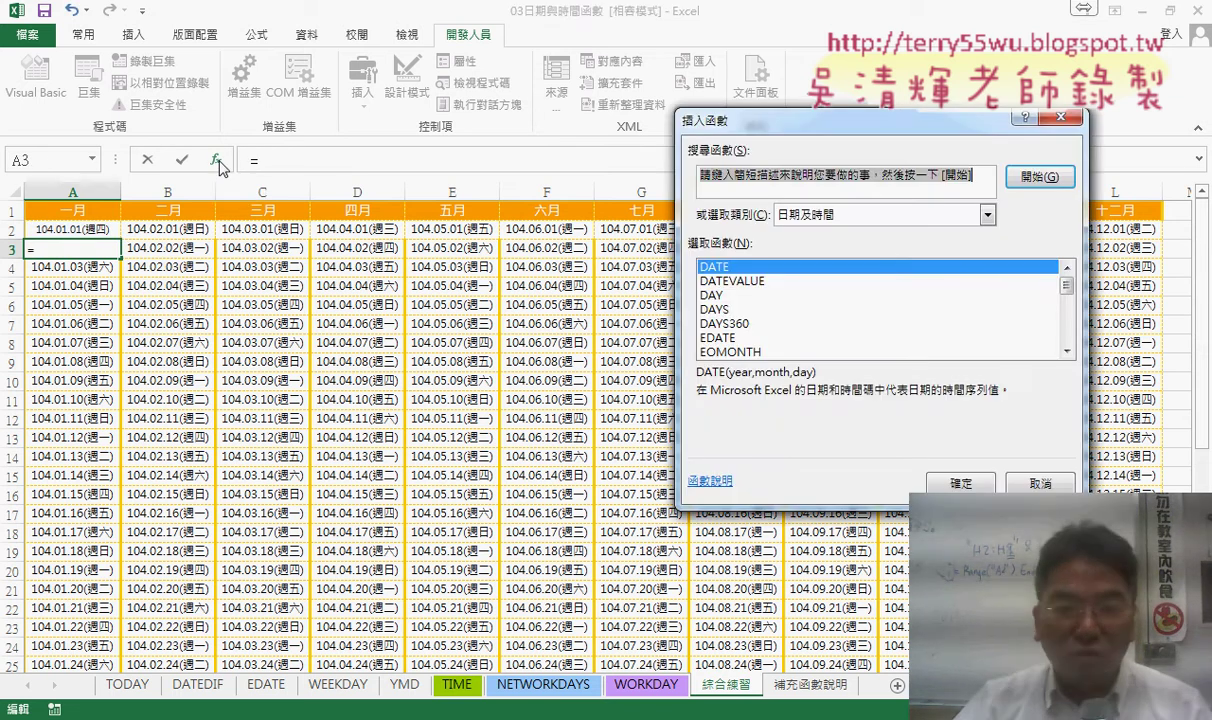
pyautogui.click(880, 218)
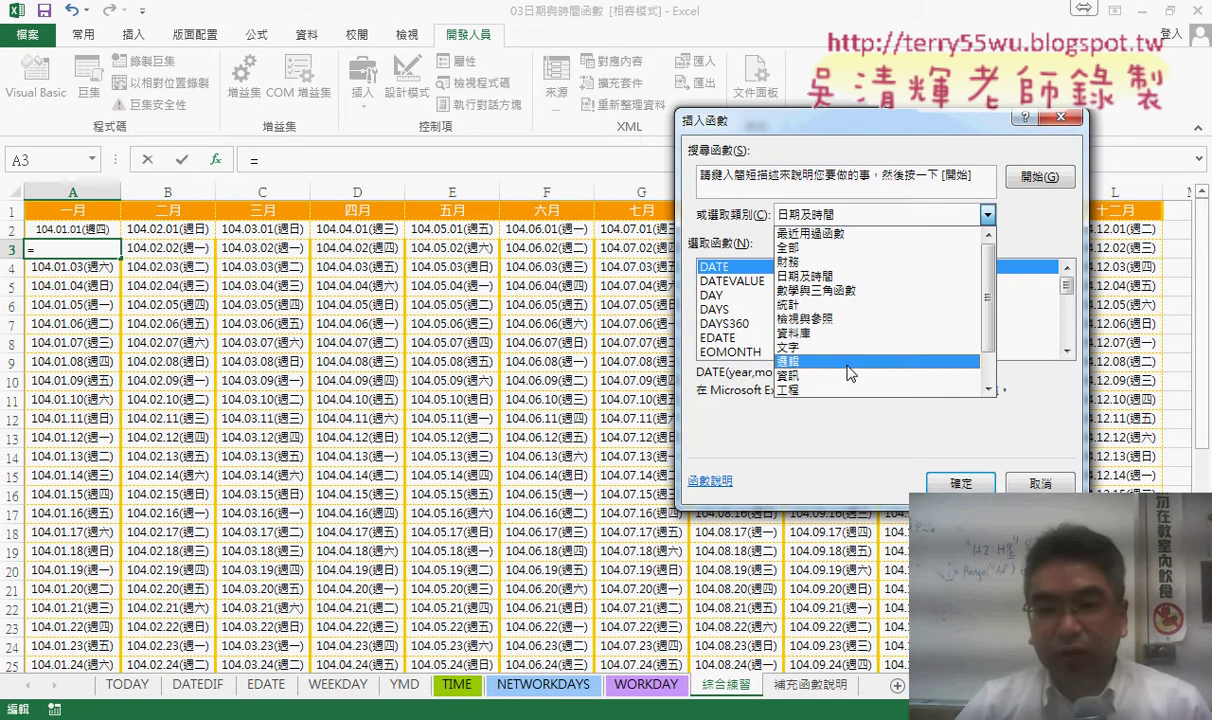
pyautogui.click(926, 372)
pyautogui.click(728, 297)
pyautogui.doubleClick(727, 298)
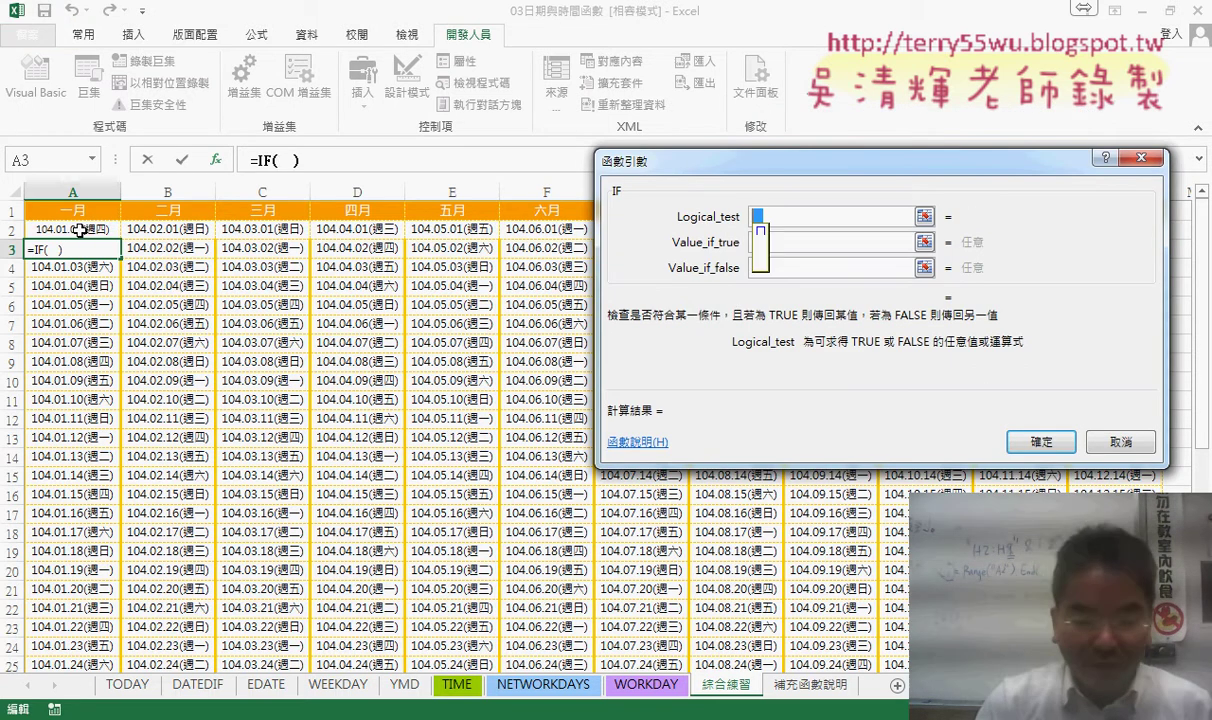
# Enter the IF condition month(A2)<>month(A2+1)
pyautogui.press('Escape')
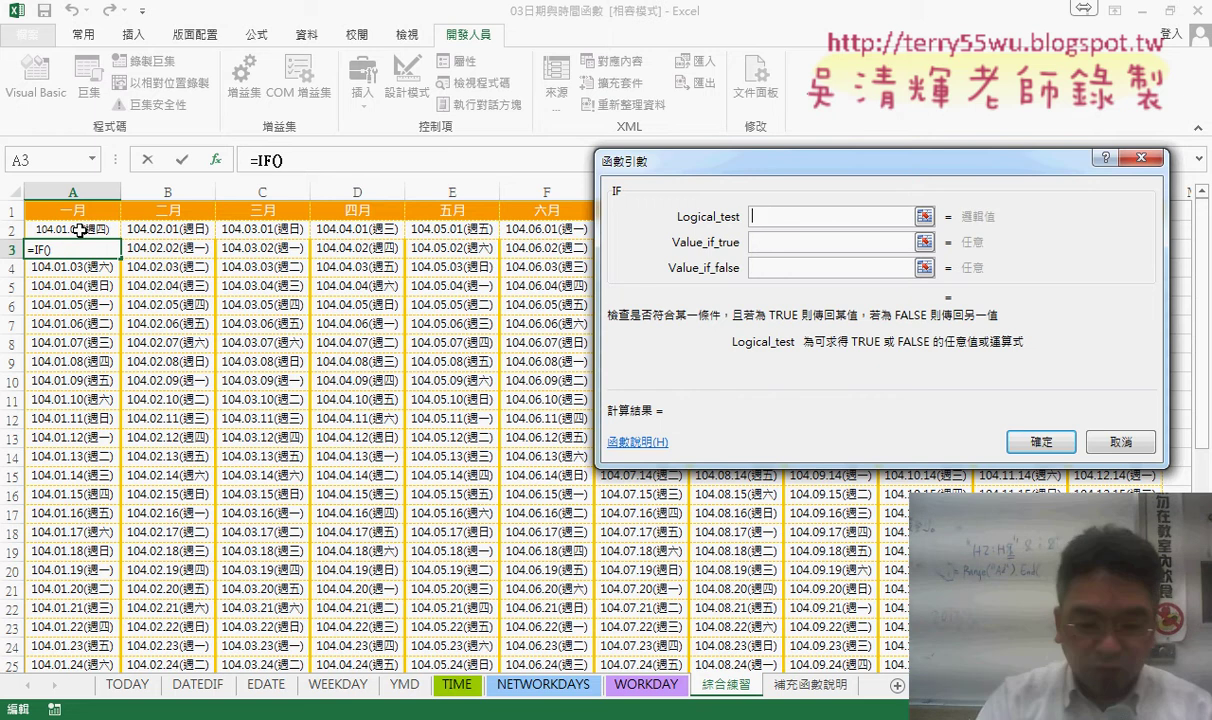
pyautogui.write('month(')
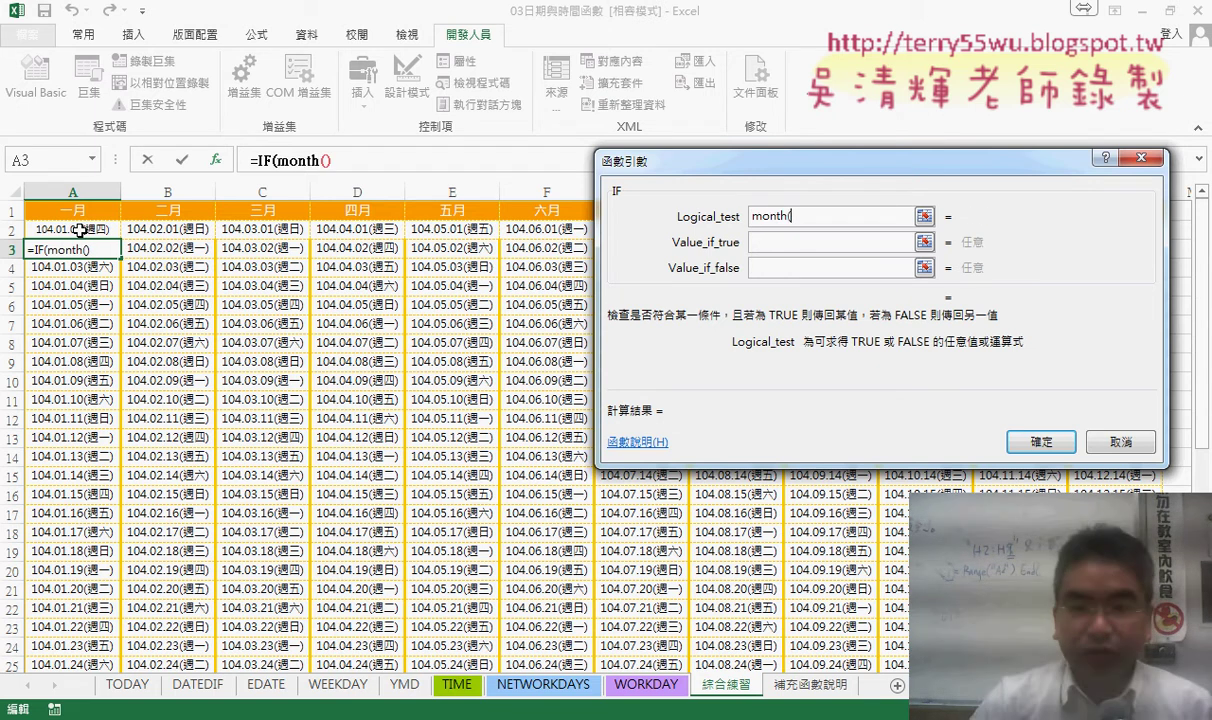
pyautogui.click(113, 228)
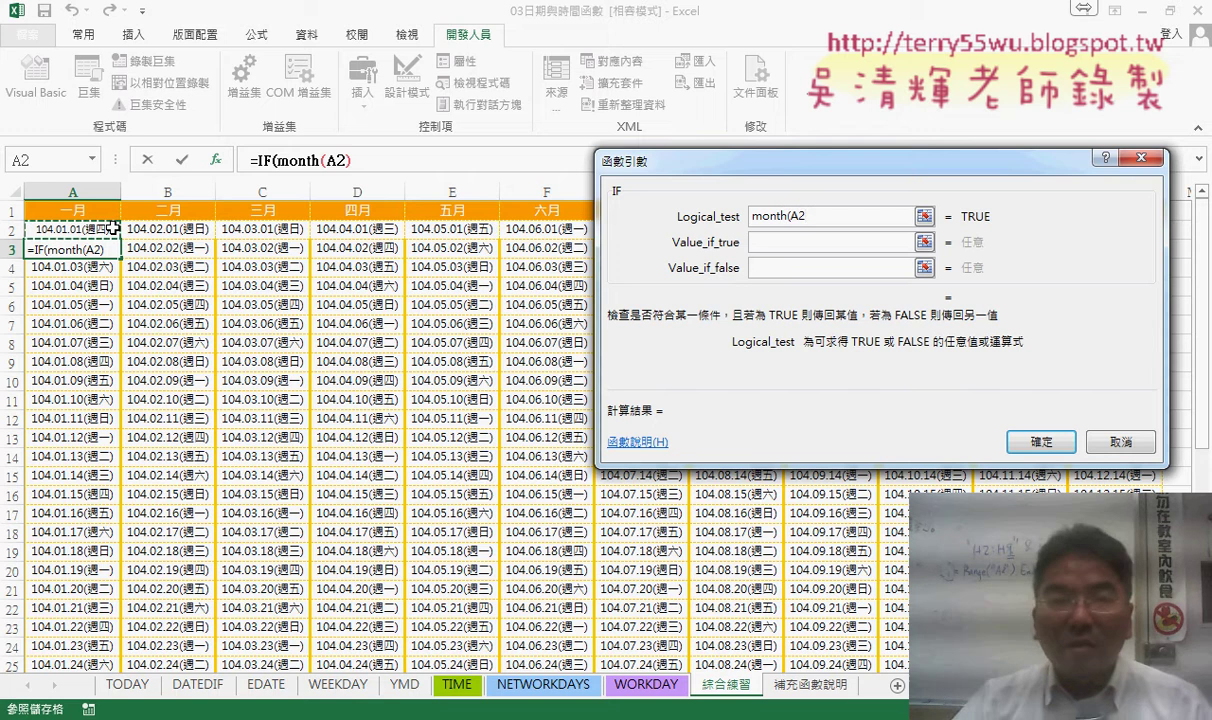
pyautogui.write(')')
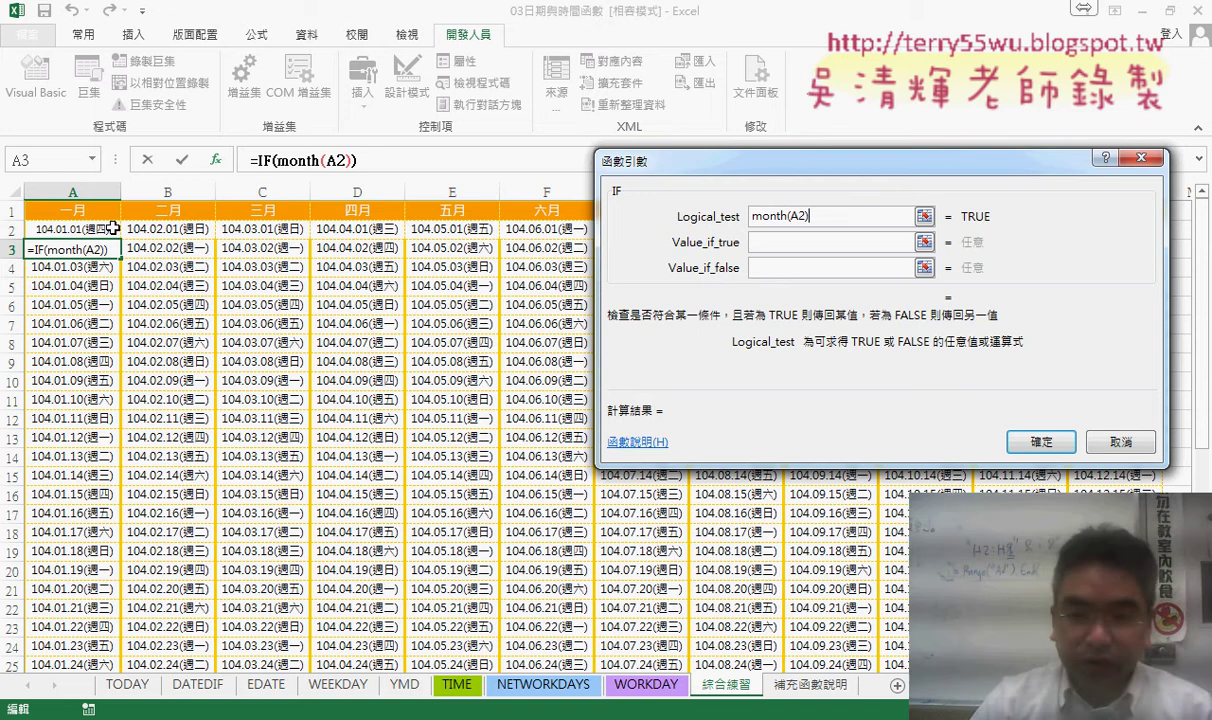
pyautogui.write('<>')
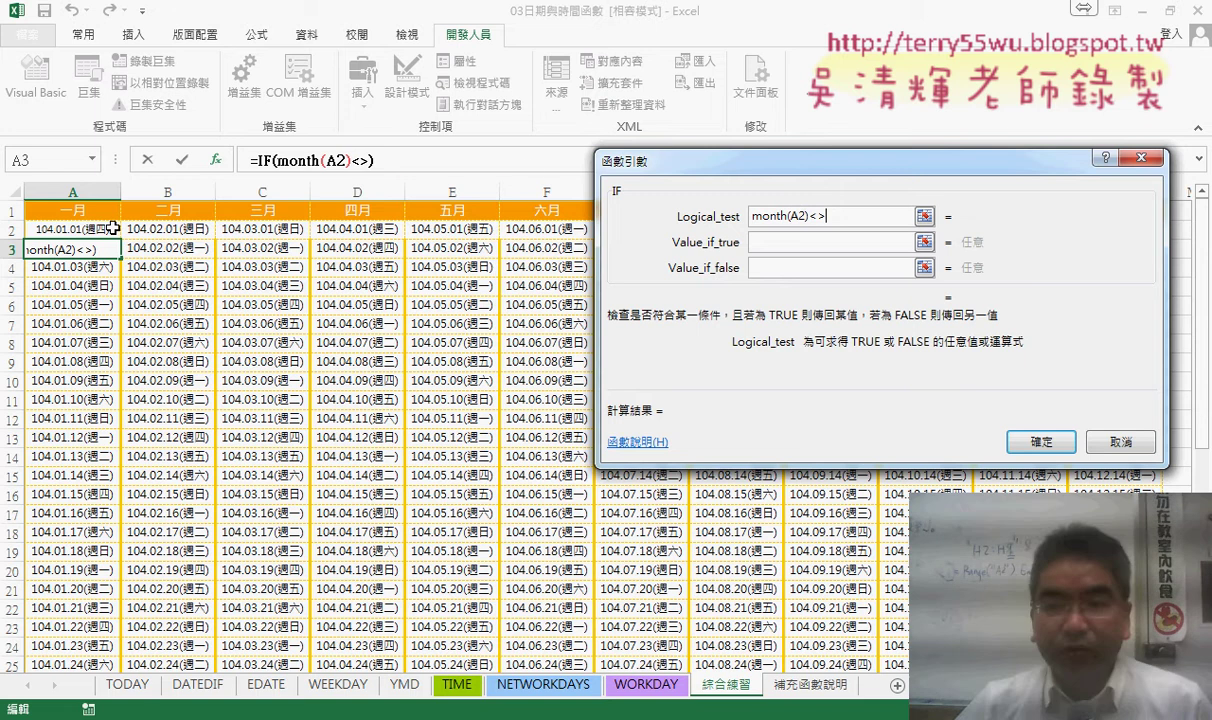
pyautogui.moveTo(808, 216); pyautogui.dragTo(708, 220)
pyautogui.click(816, 216)
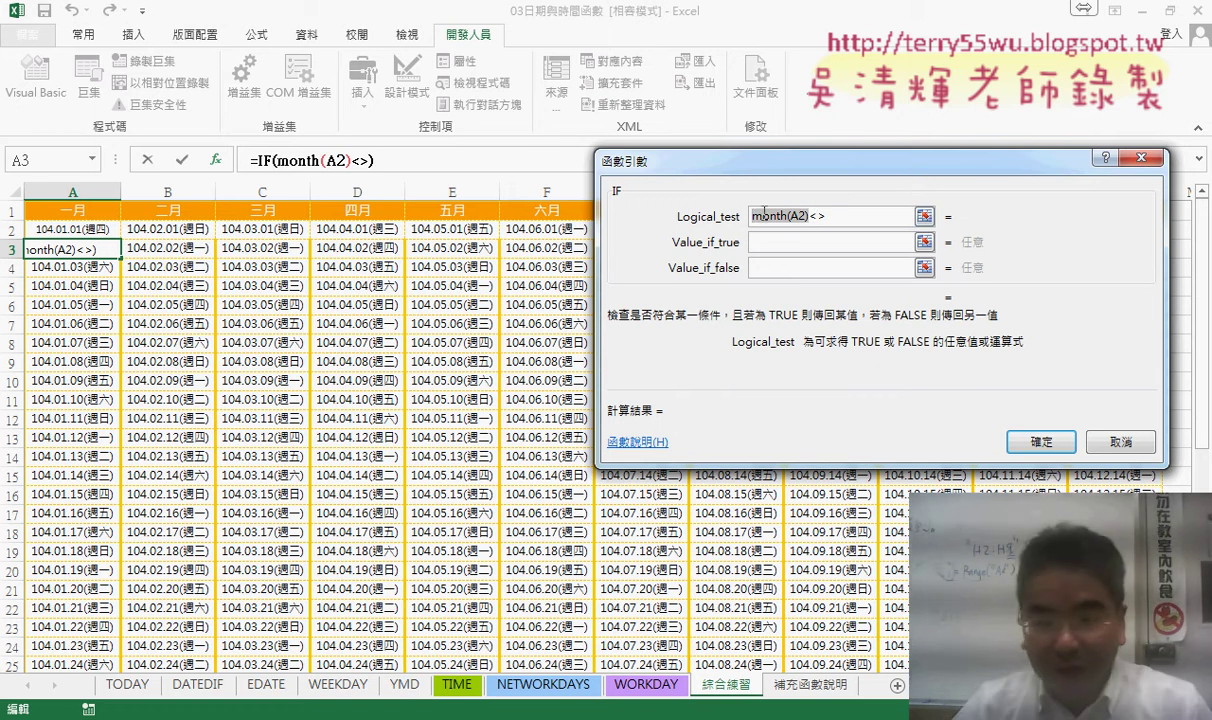
pyautogui.click(840, 216)
pyautogui.hotkey('ctrl', 'v')
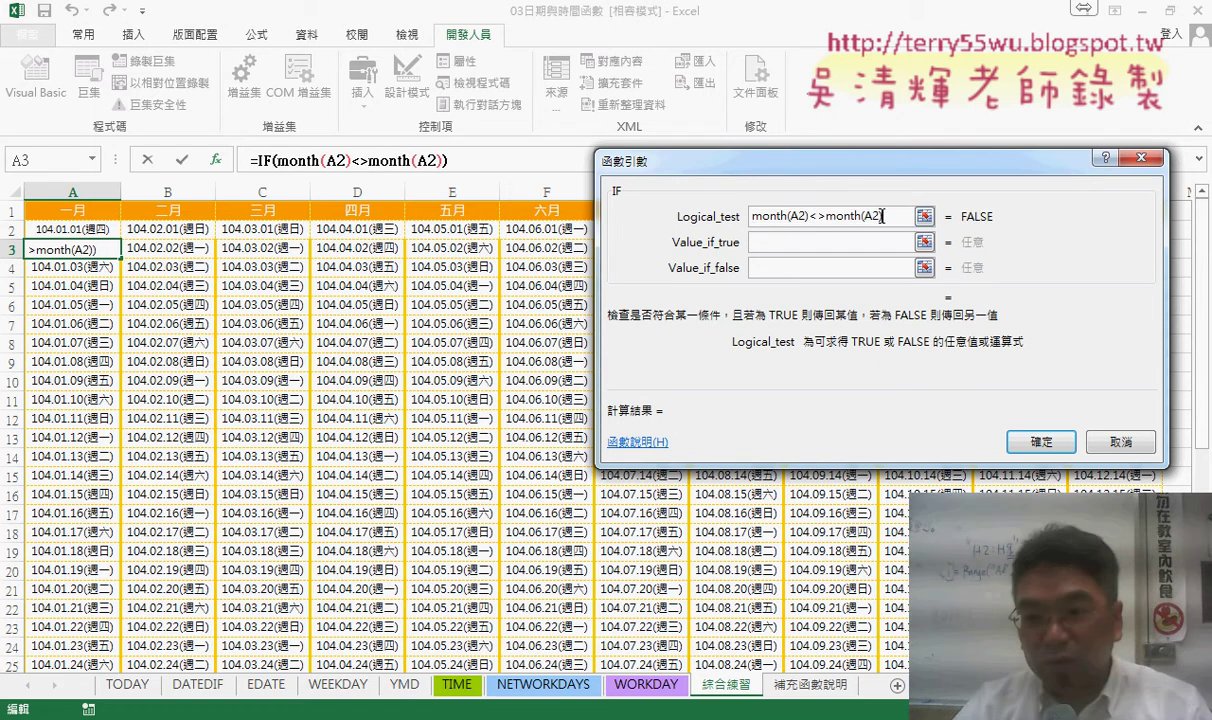
pyautogui.press('Left')
pyautogui.write('+1')
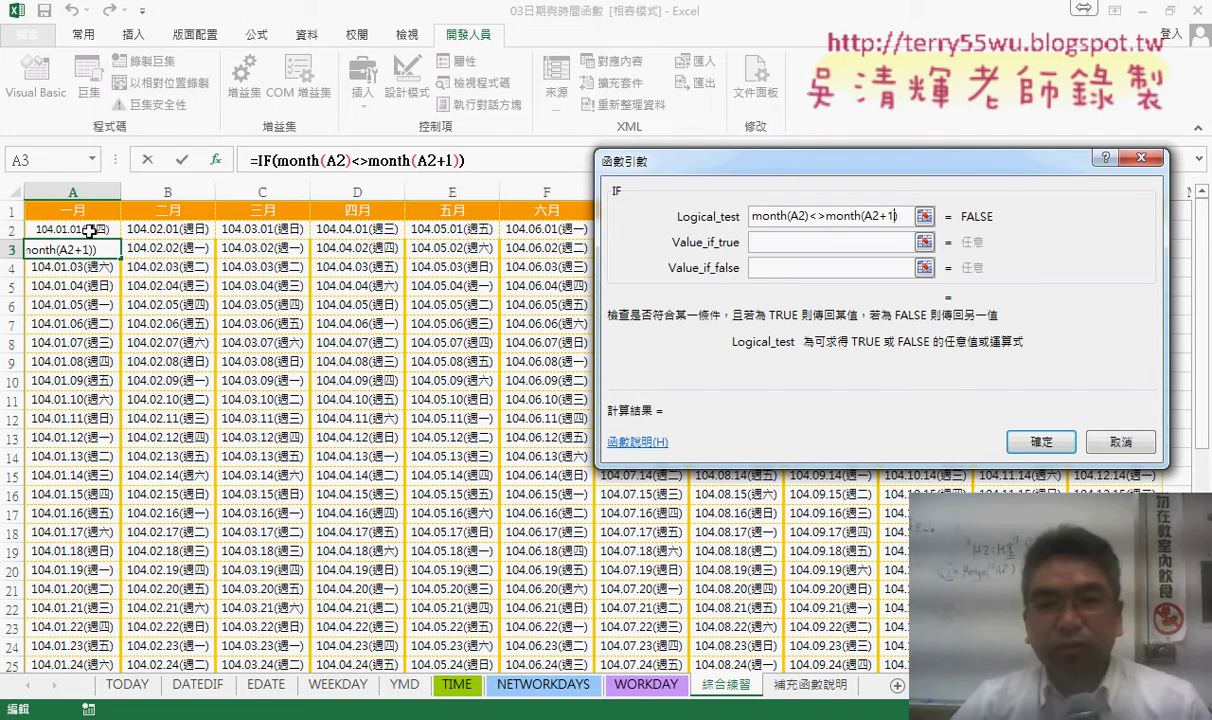
pyautogui.moveTo(897, 216); pyautogui.dragTo(713, 213)
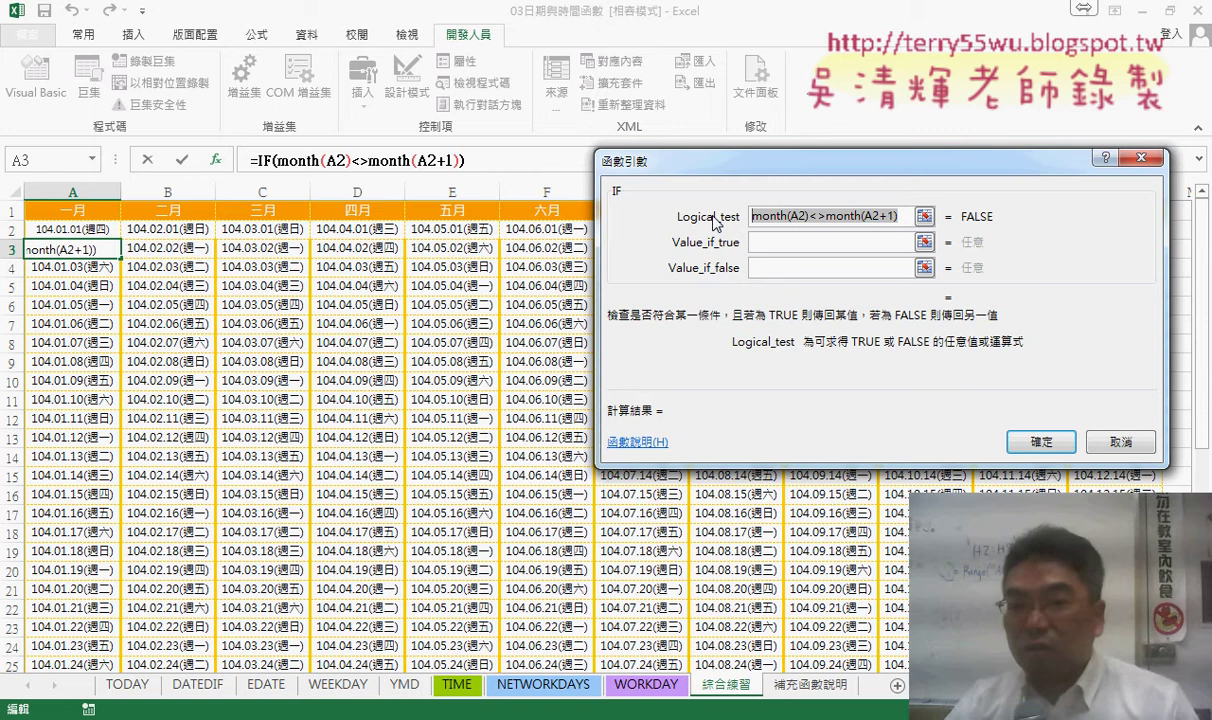
# Set the IF true value to "" and the false value to A2+1
pyautogui.click(784, 245)
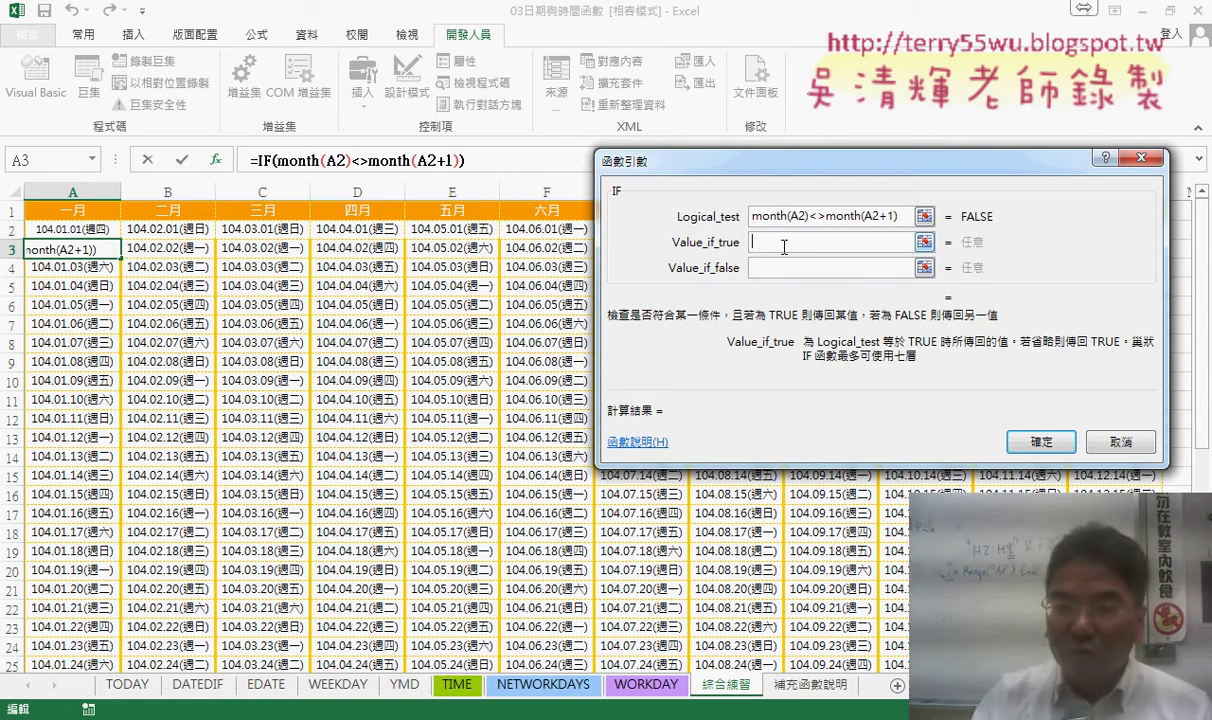
pyautogui.write('""')
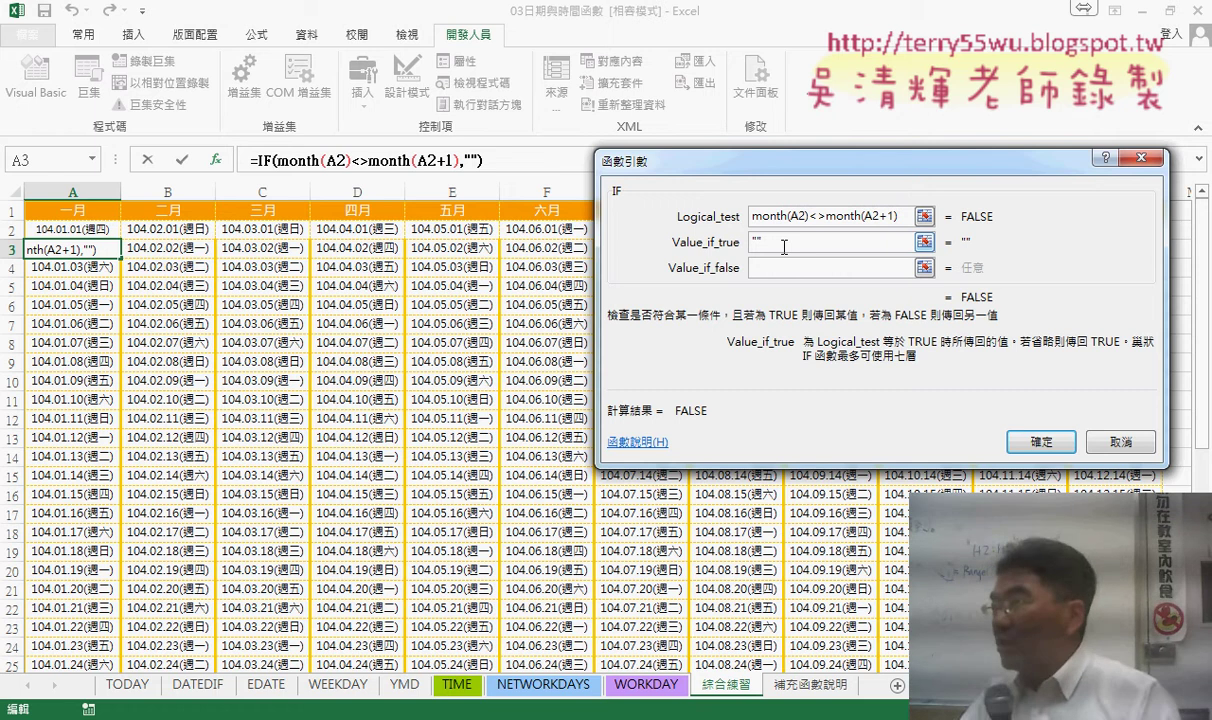
pyautogui.press('Tab')
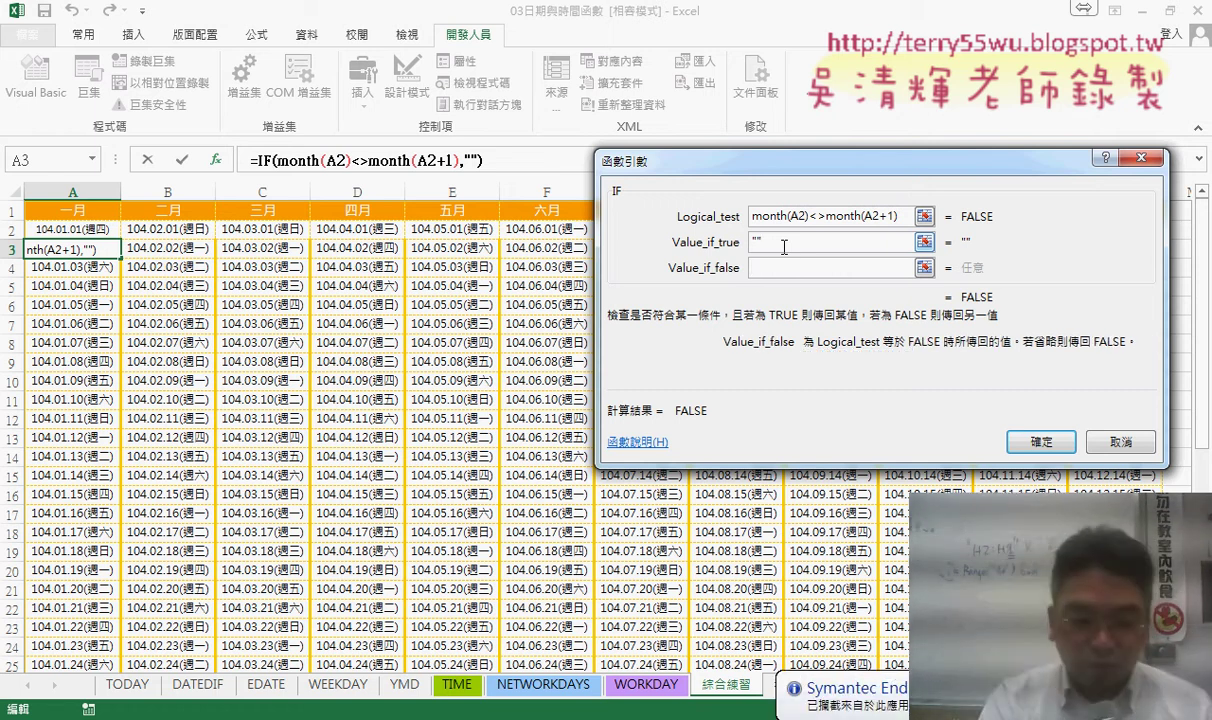
pyautogui.write('A2+')
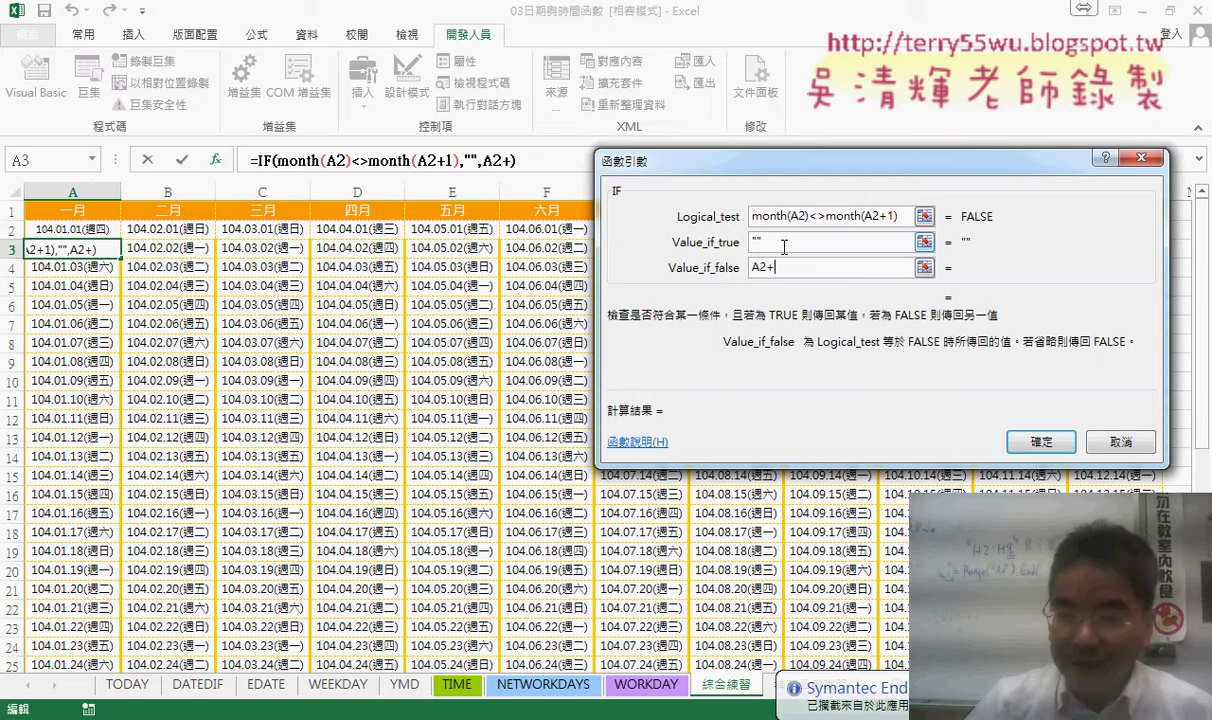
pyautogui.write('1')
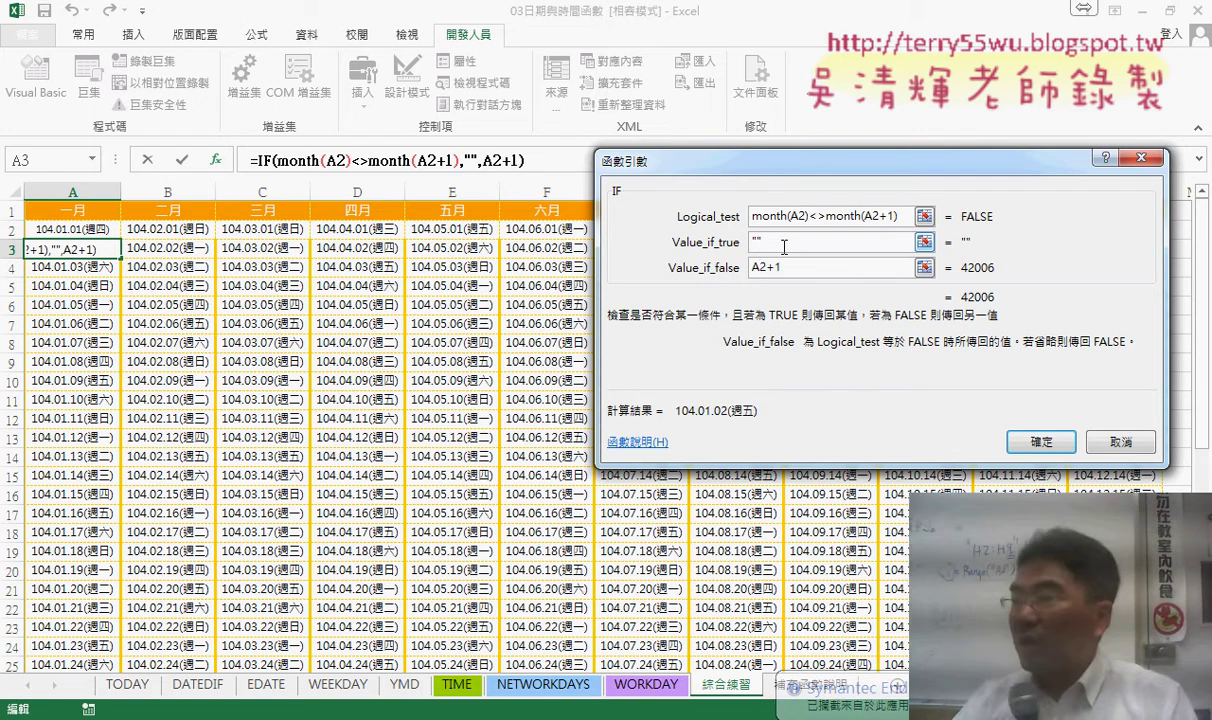
# Confirm A3's IF formula, fill it down to row 32, then reselect A3
pyautogui.click(1040, 441)
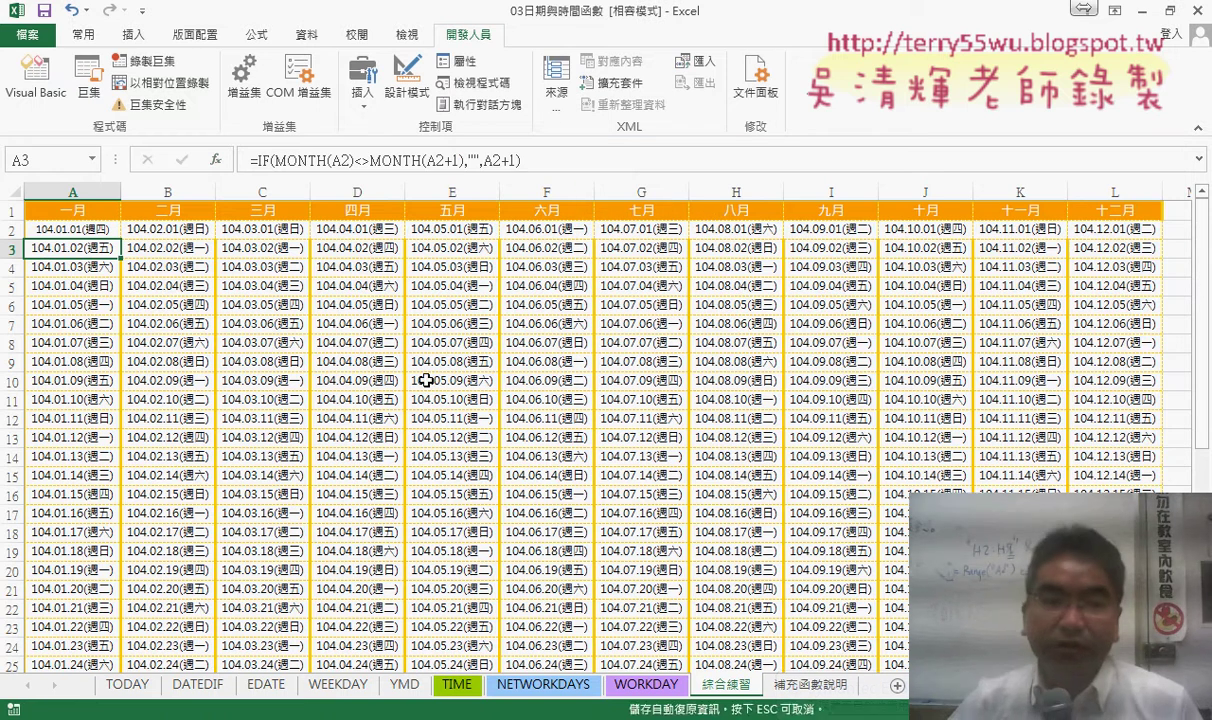
pyautogui.moveTo(120, 261)
pyautogui.mouseDown()
pyautogui.moveTo(147, 712)
pyautogui.moveTo(120, 640)
pyautogui.moveTo(215, 638)
pyautogui.mouseUp()
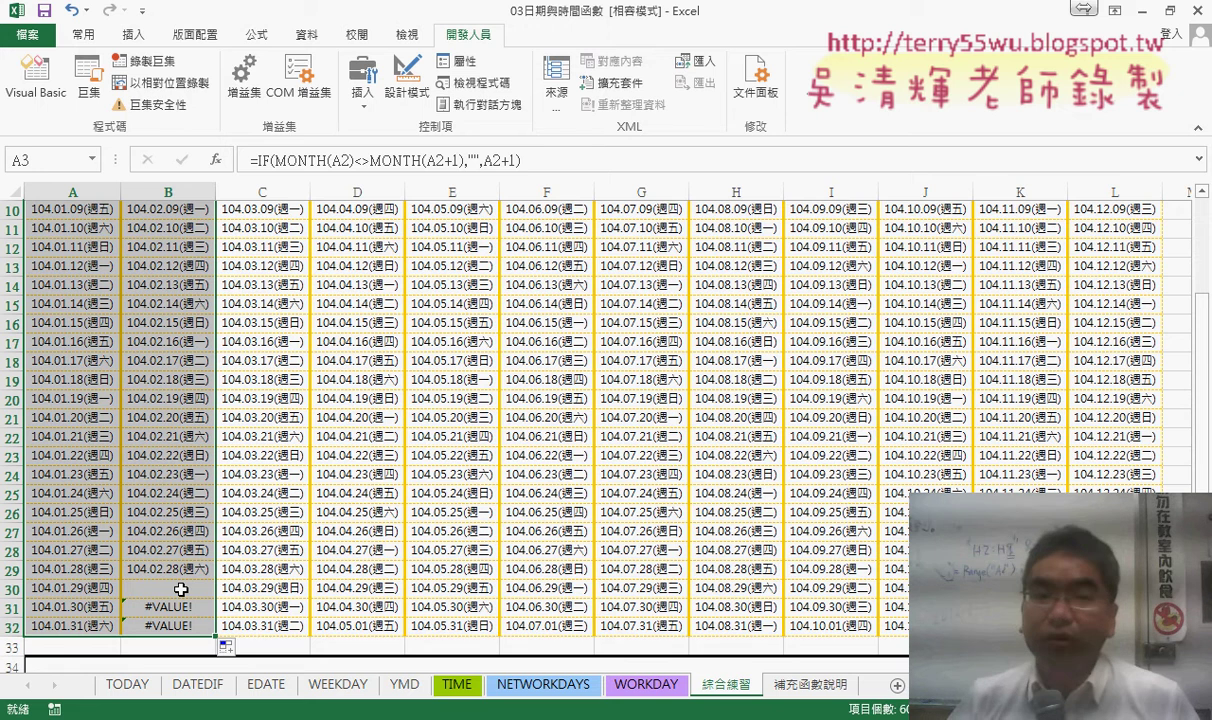
pyautogui.scroll(3, 181, 590)
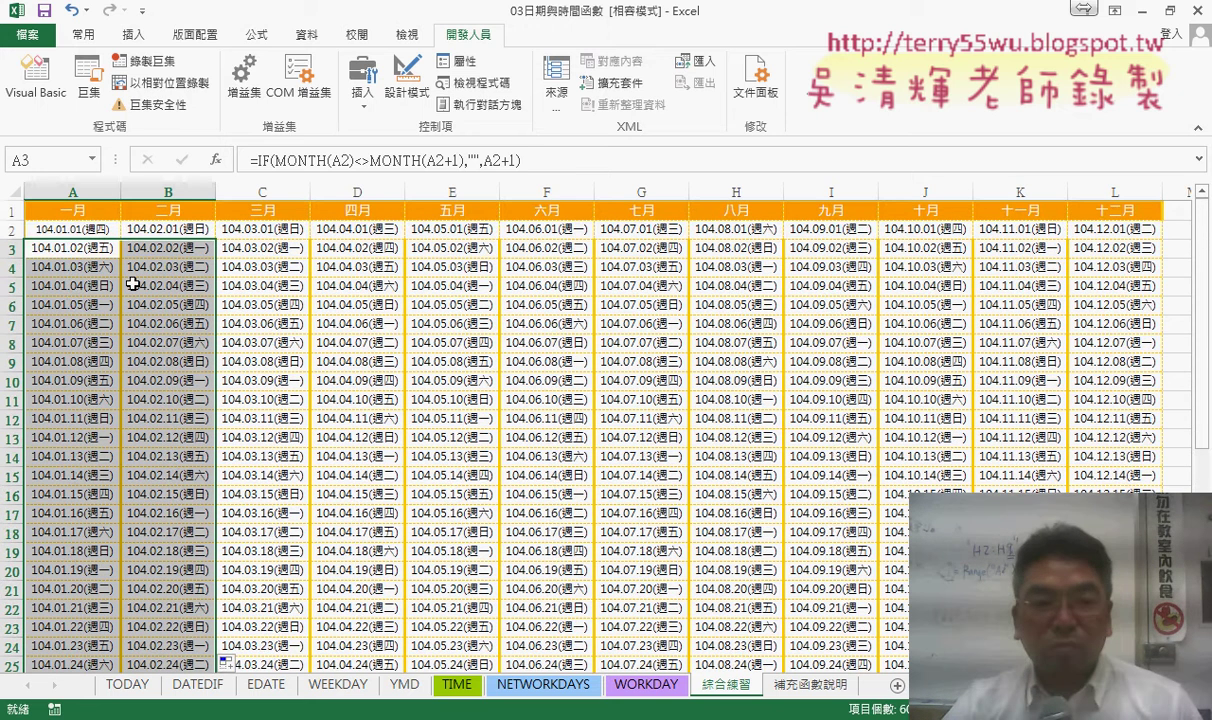
pyautogui.click(89, 243)
# Cut A3's IF formula and try inserting IFERROR, then cancel the attempt
pyautogui.click(416, 163)
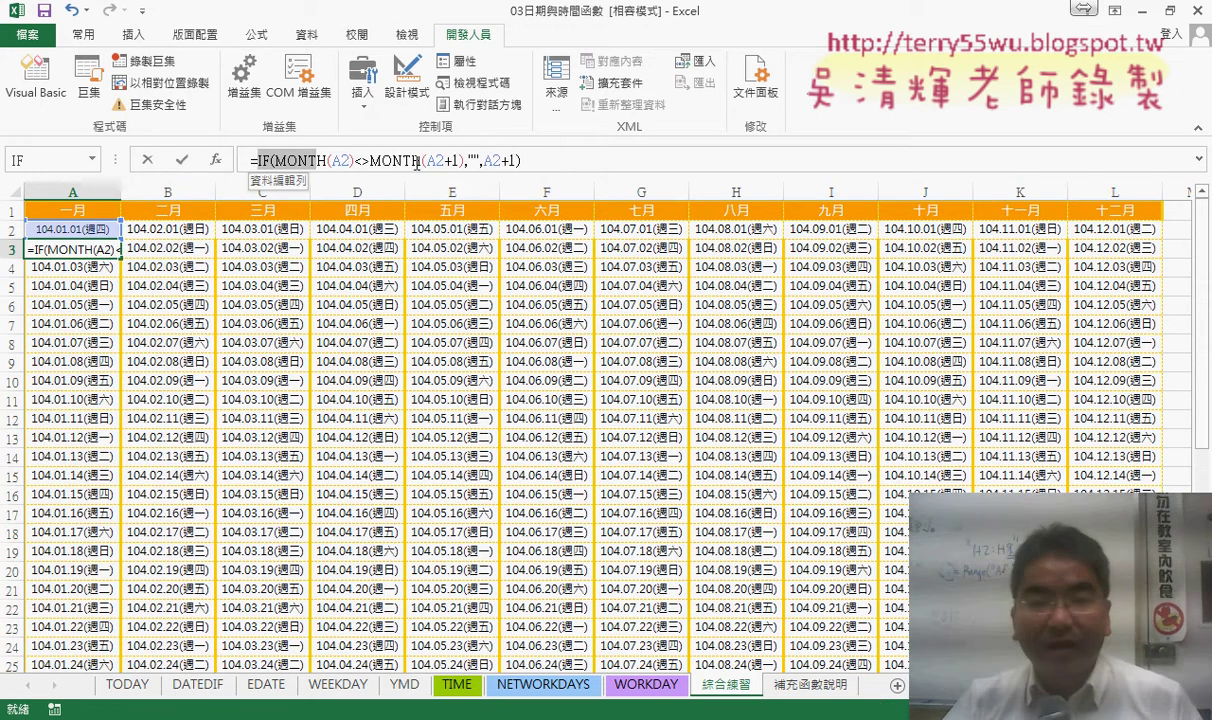
pyautogui.moveTo(416, 163); pyautogui.dragTo(525, 162)
pyautogui.rightClick(538, 170)
pyautogui.click(560, 176)
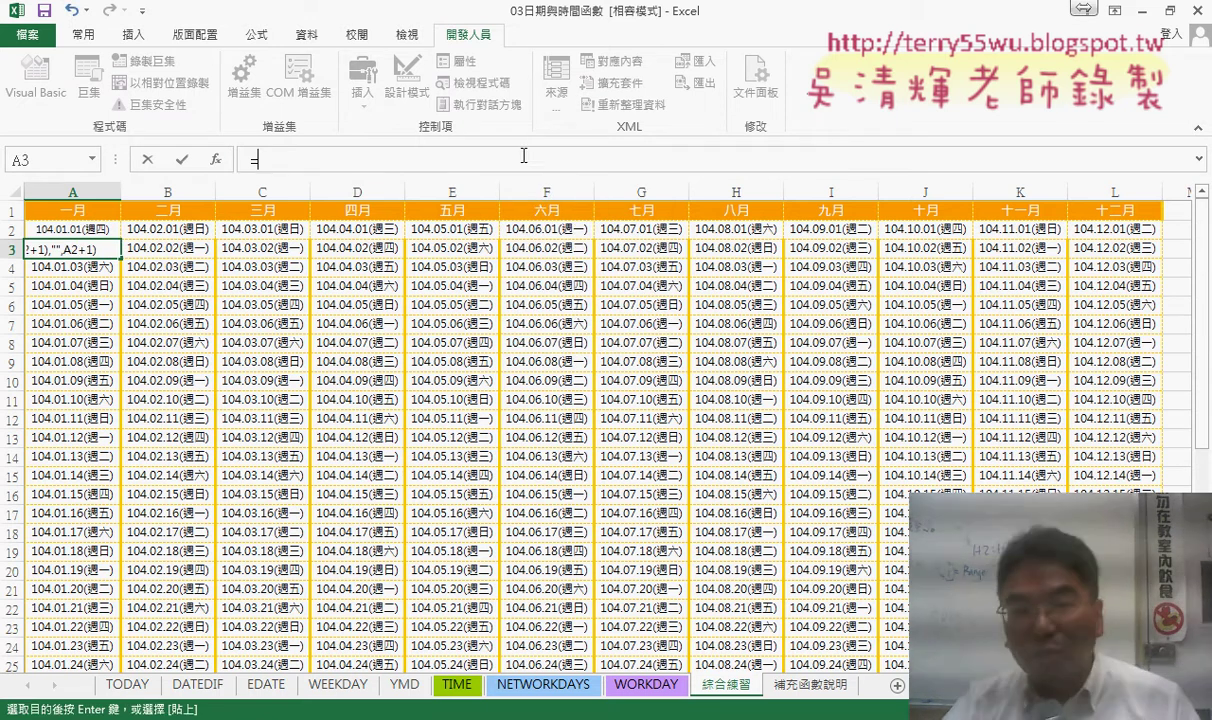
pyautogui.click(215, 159)
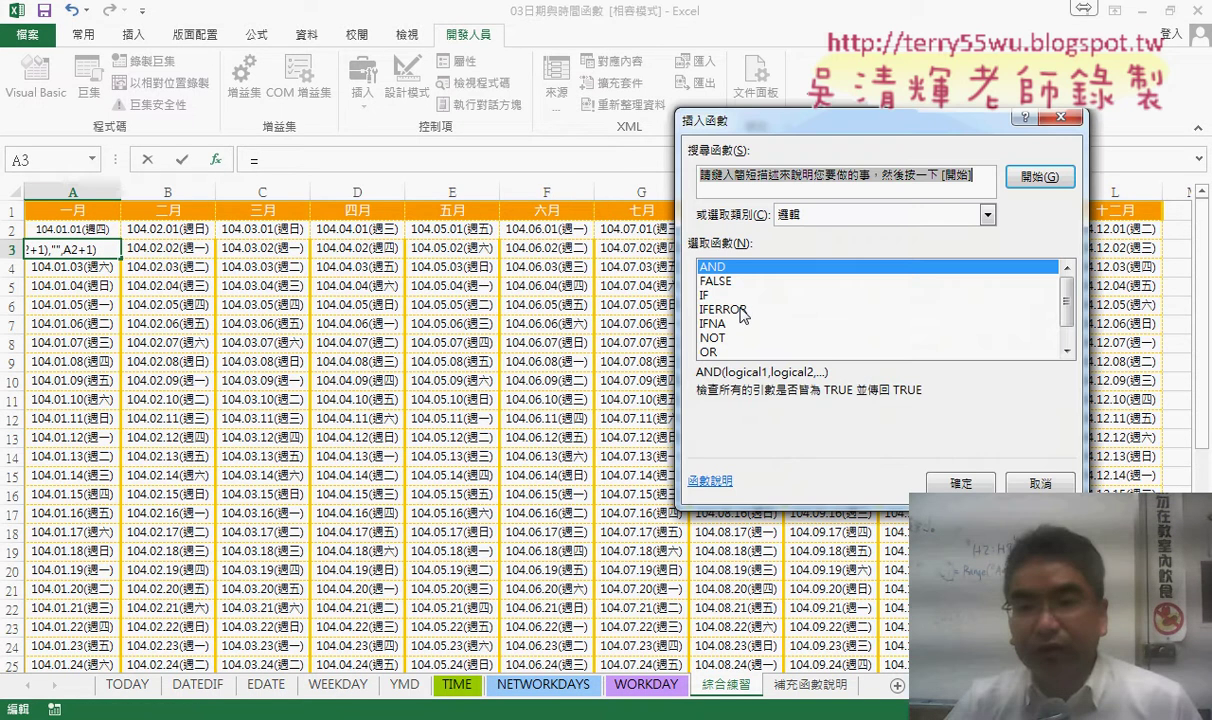
pyautogui.doubleClick(741, 312)
pyautogui.rightClick(755, 230)
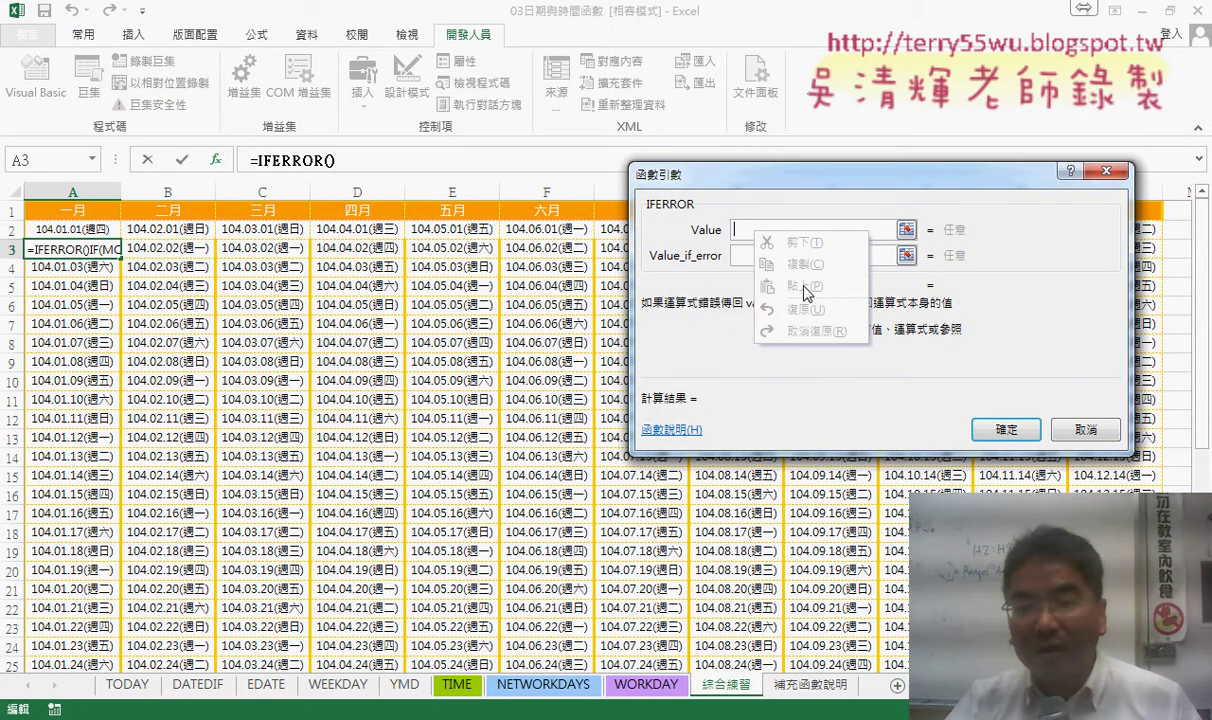
pyautogui.click(1086, 429)
pyautogui.click(1086, 429)
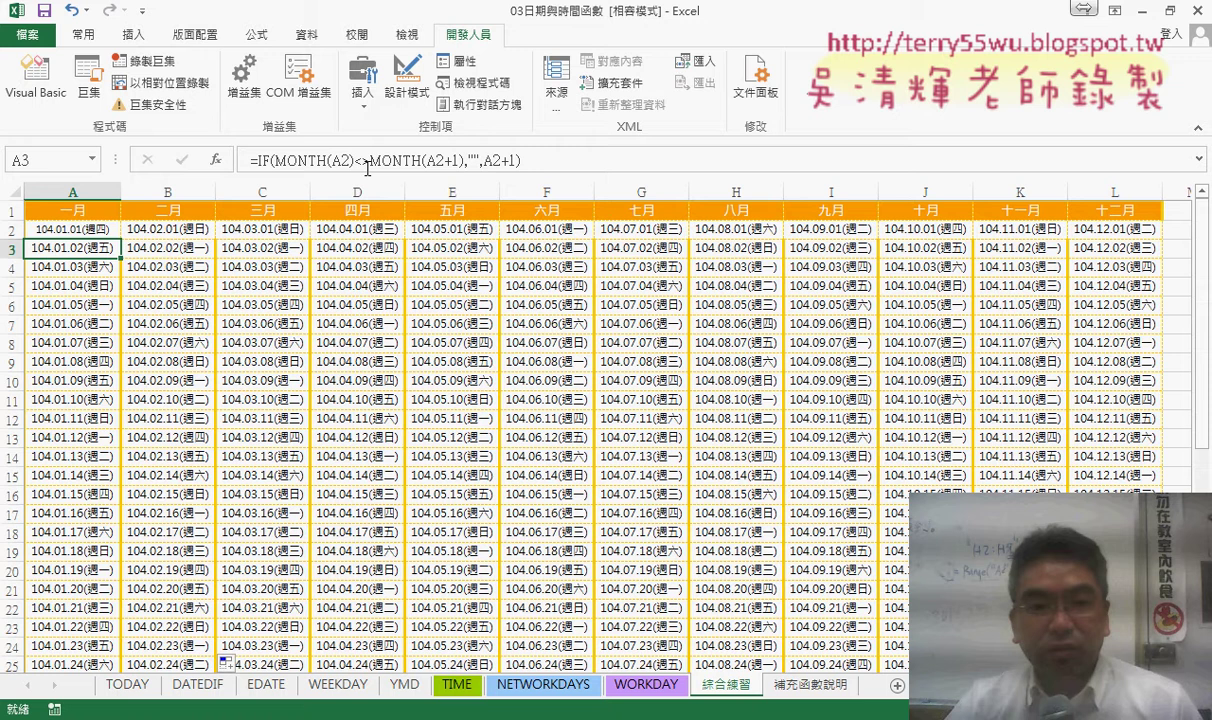
# Wrap A3's IF formula in IFERROR with "" as the error value, then fill down to row 32
pyautogui.click(256, 160)
pyautogui.hotkey('shift', 'End')
pyautogui.press('Delete')
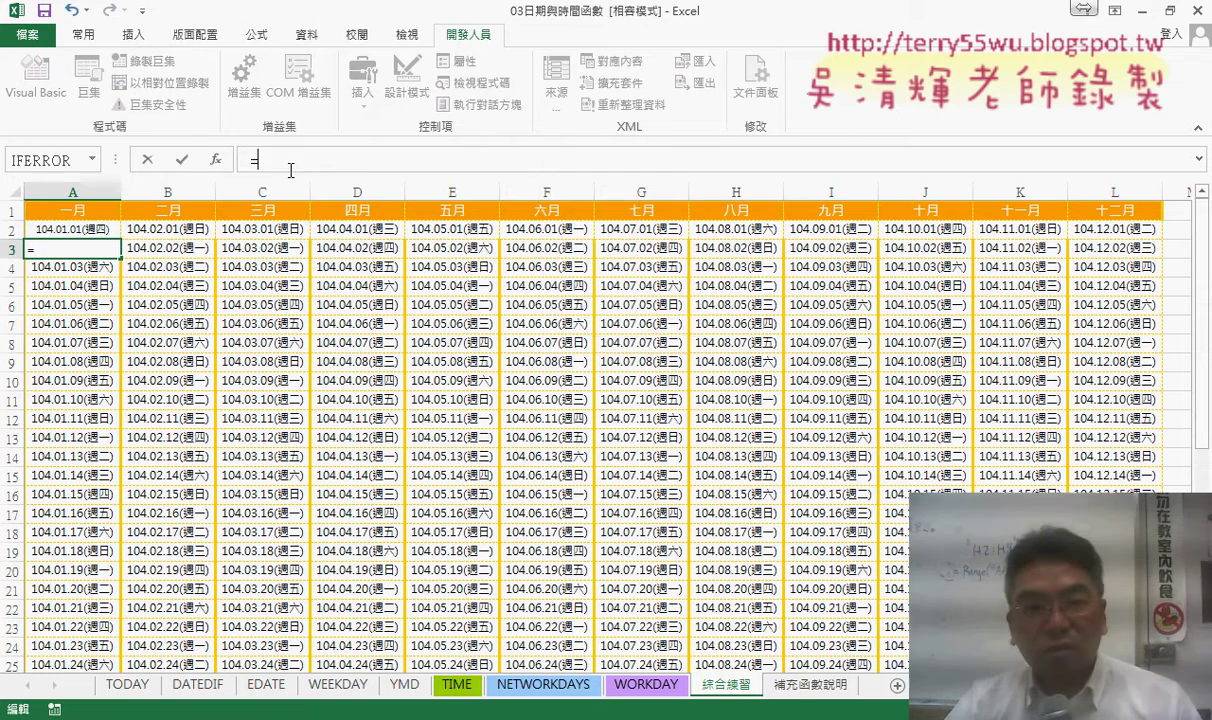
pyautogui.click(215, 160)
pyautogui.click(733, 311)
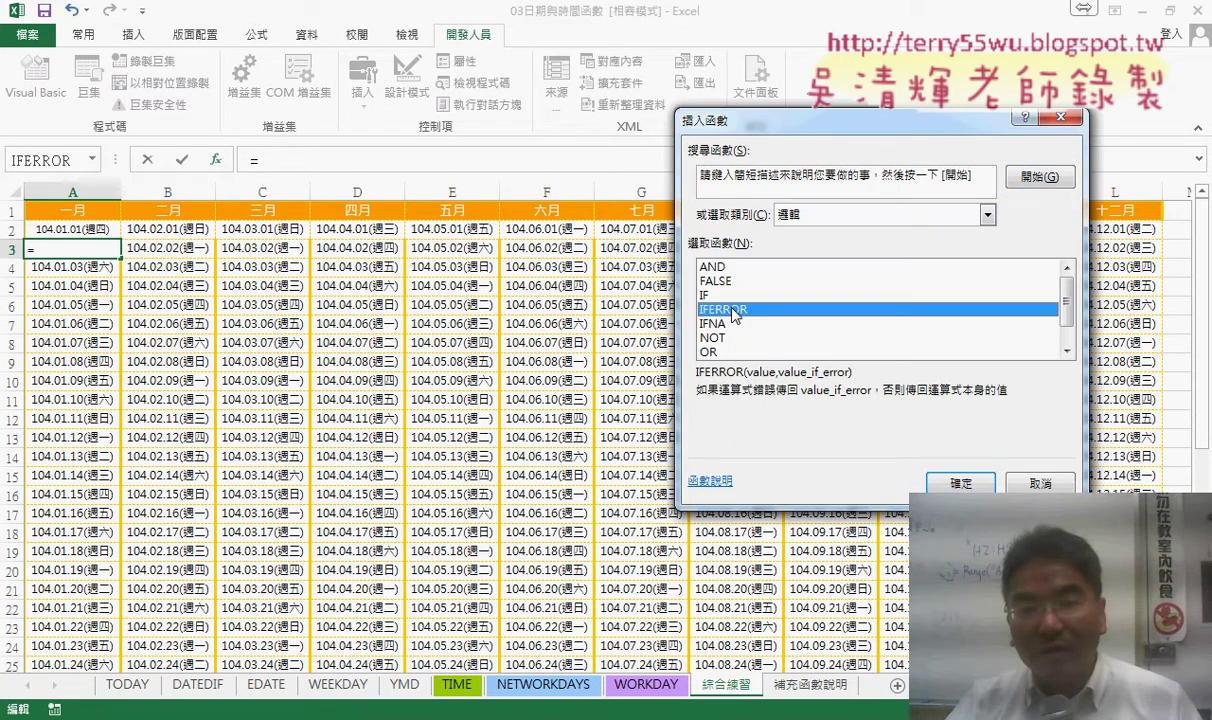
pyautogui.doubleClick(733, 311)
pyautogui.rightClick(757, 230)
pyautogui.click(825, 281)
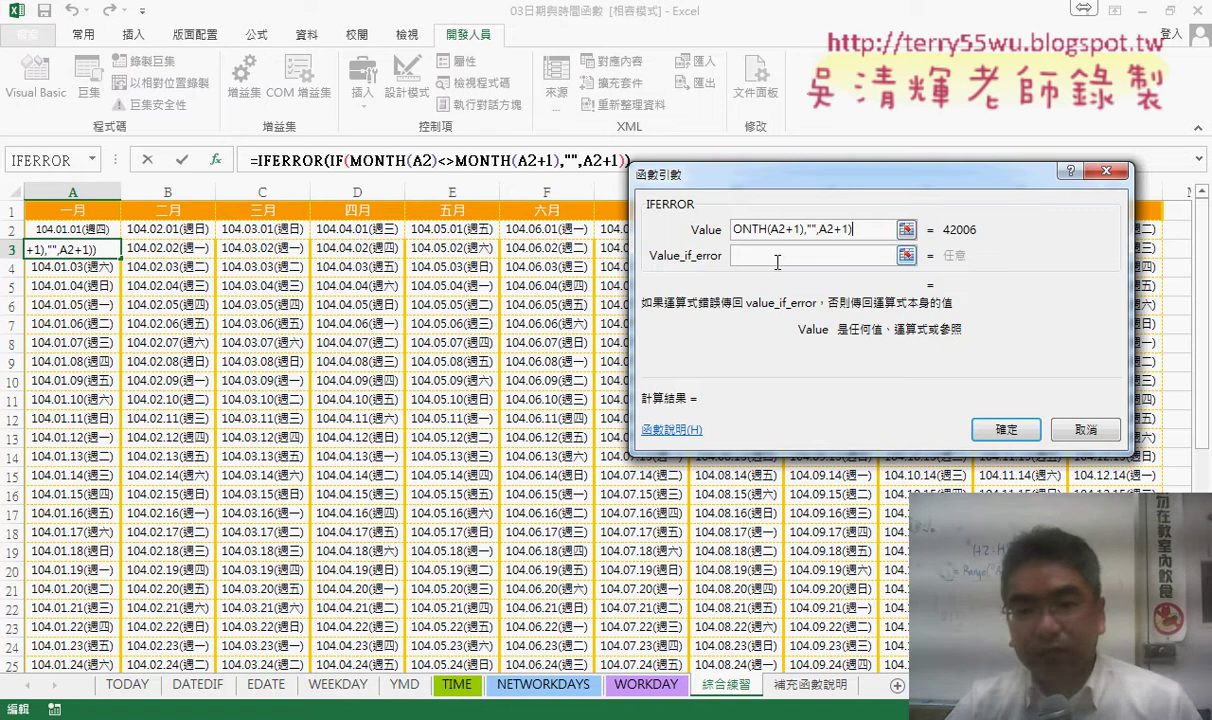
pyautogui.click(774, 256)
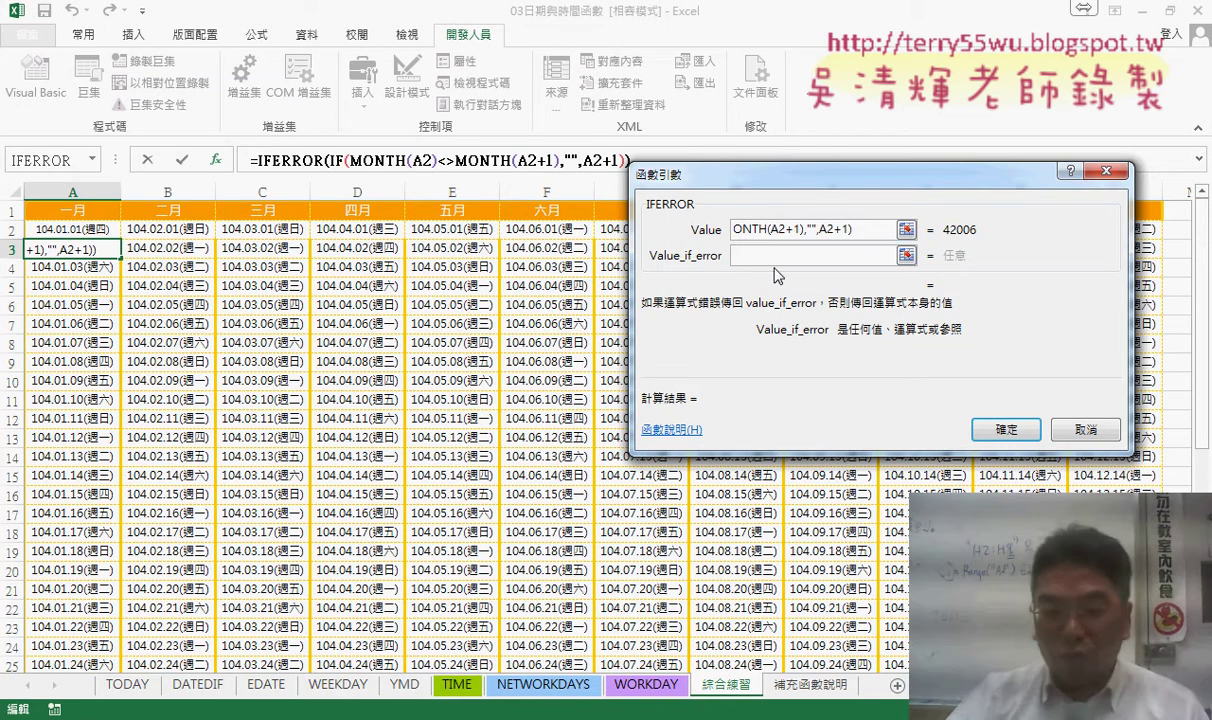
pyautogui.click(774, 258)
pyautogui.write('""')
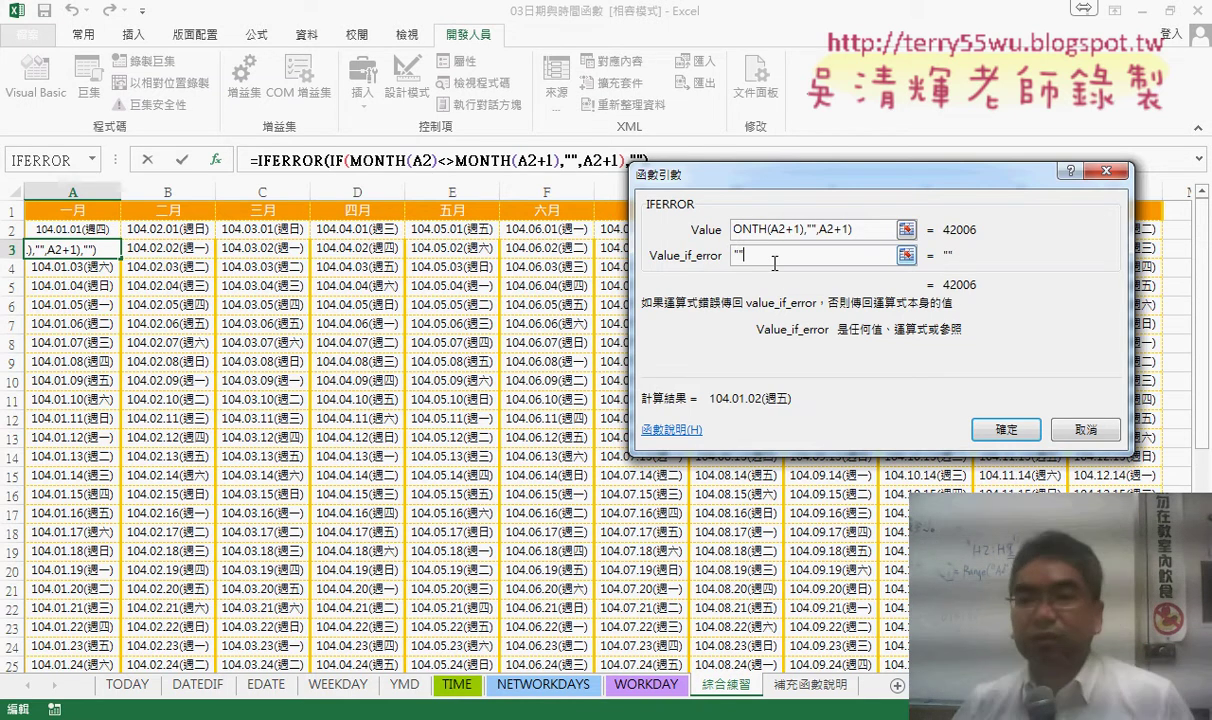
pyautogui.click(1004, 428)
pyautogui.moveTo(121, 257)
pyautogui.mouseDown()
pyautogui.moveTo(131, 637)
pyautogui.moveTo(214, 637)
pyautogui.mouseUp()
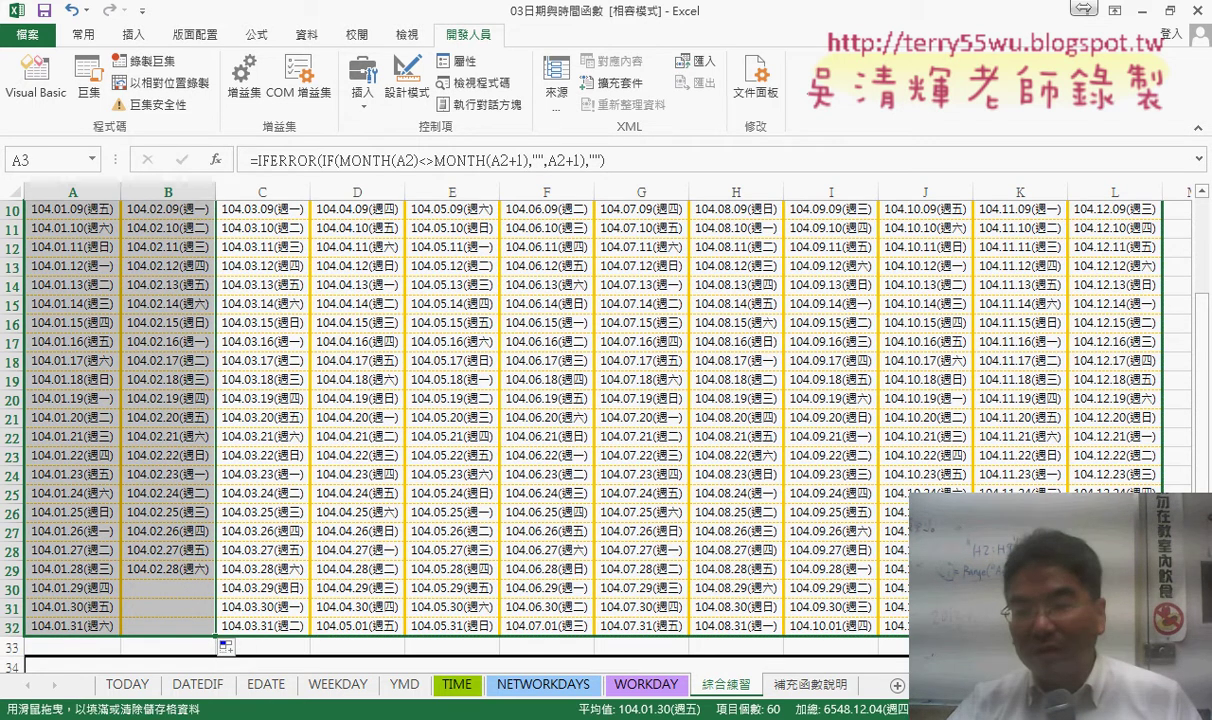
pyautogui.moveTo(519, 637); pyautogui.dragTo(1115, 637)
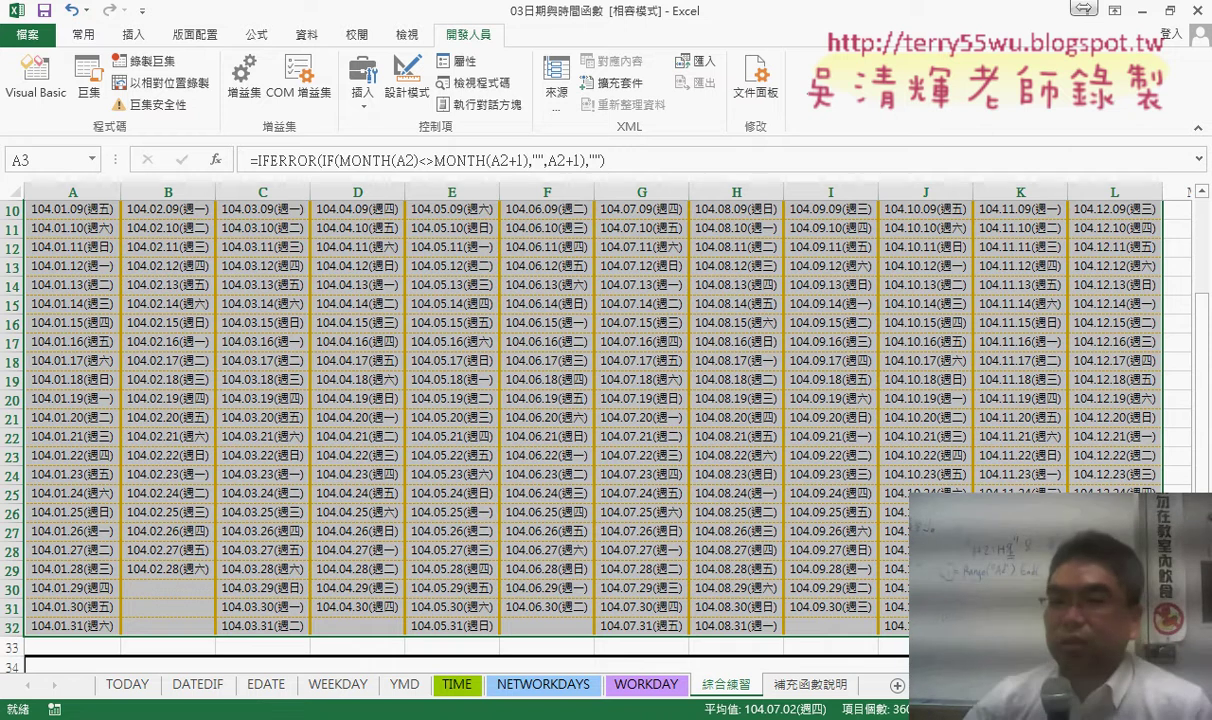
pyautogui.scroll(2, 580, 430)
pyautogui.scroll(1, 618, 403)
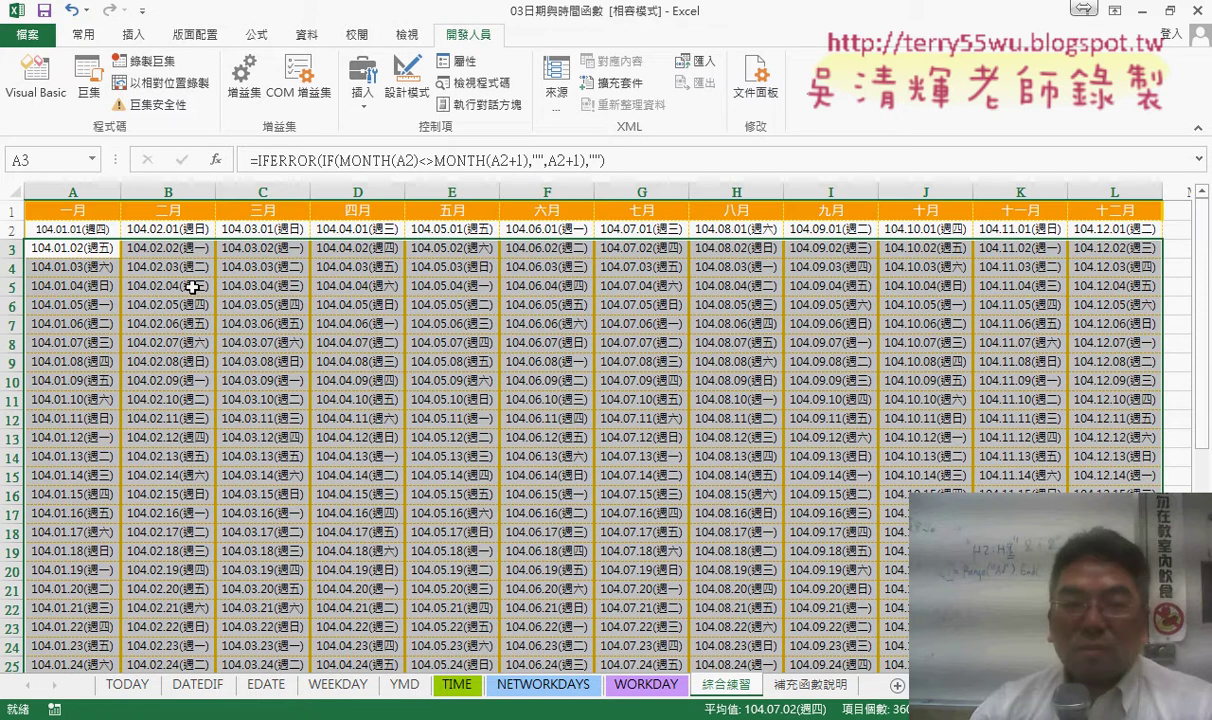
# Compare the date formulas in A4 and A5, then bring up the Home tab commands
pyautogui.click(72, 228)
pyautogui.click(88, 265)
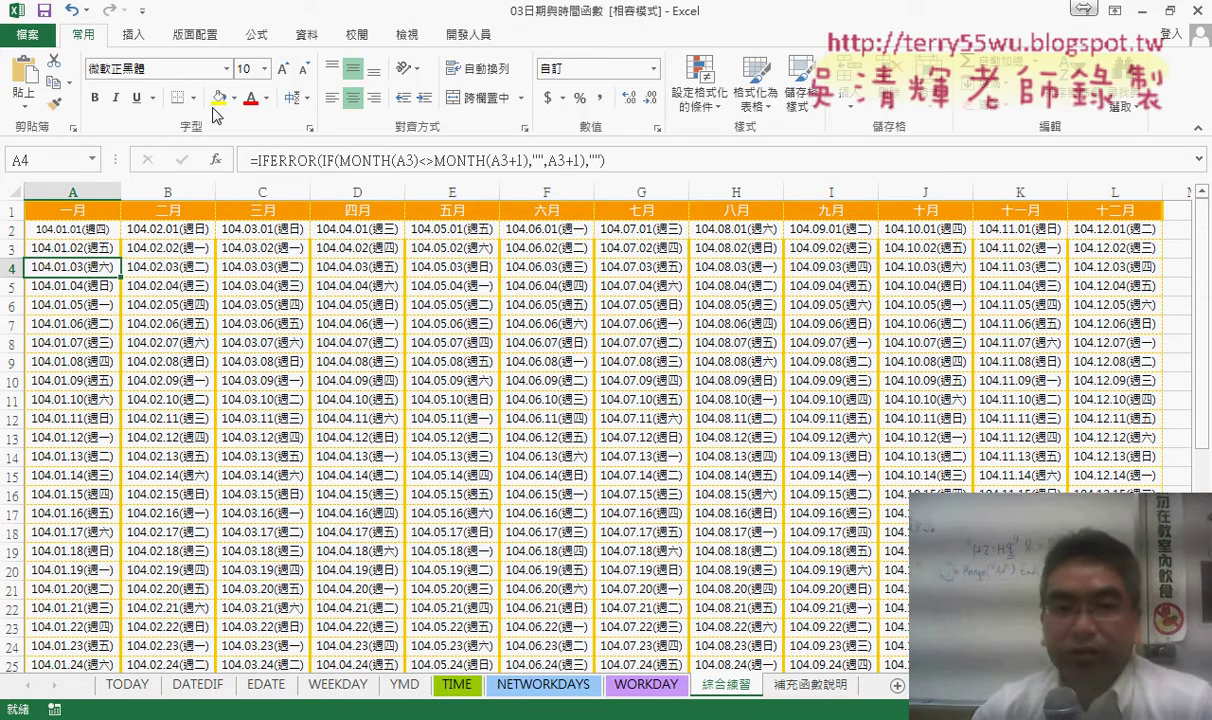
pyautogui.click(82, 286)
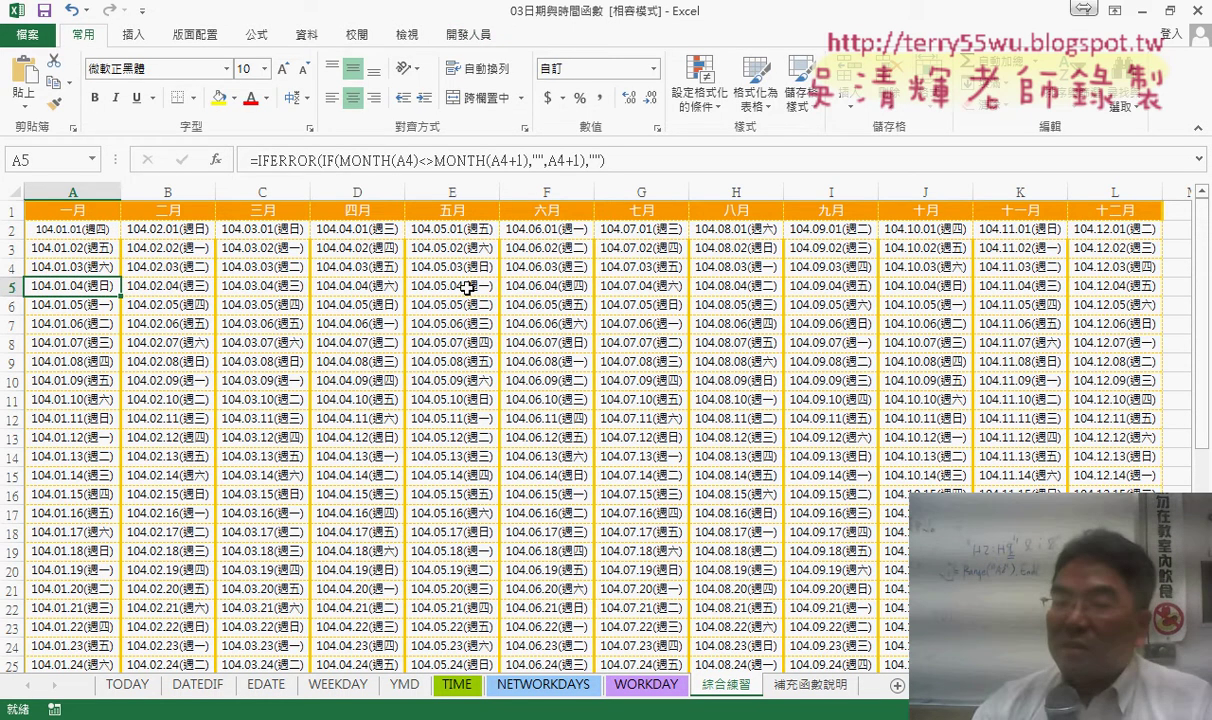
pyautogui.click(79, 265)
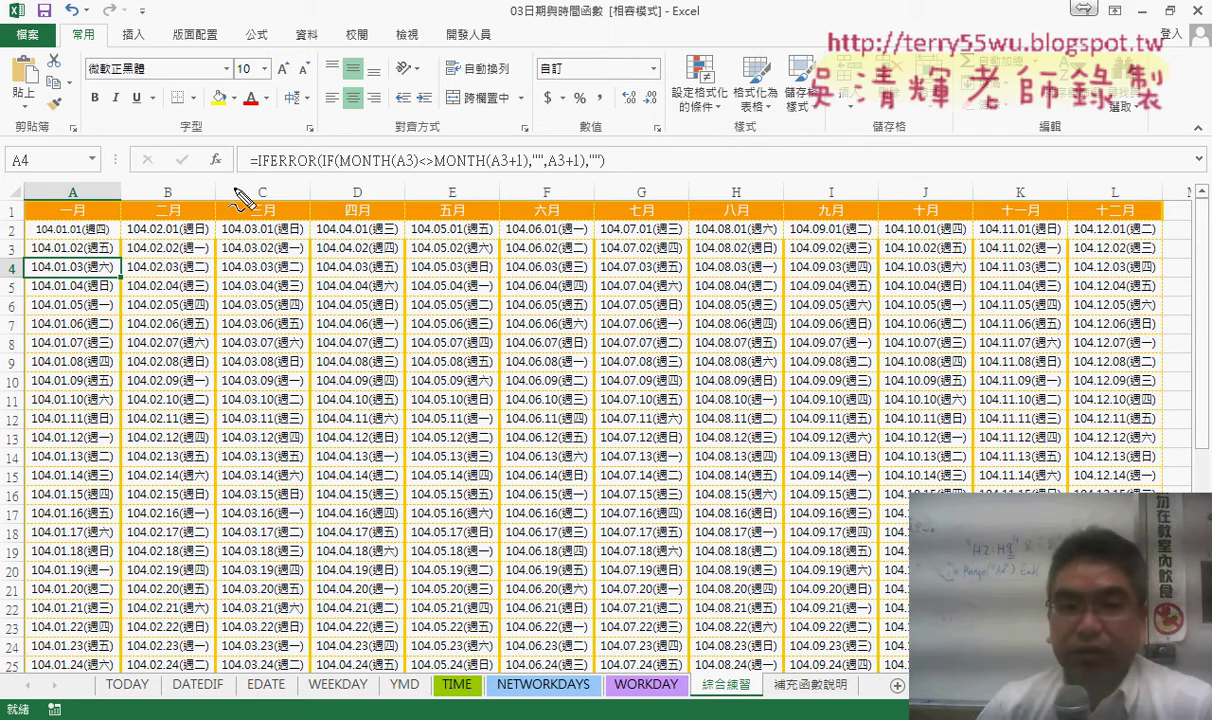
pyautogui.moveTo(228, 185); pyautogui.dragTo(237, 207)
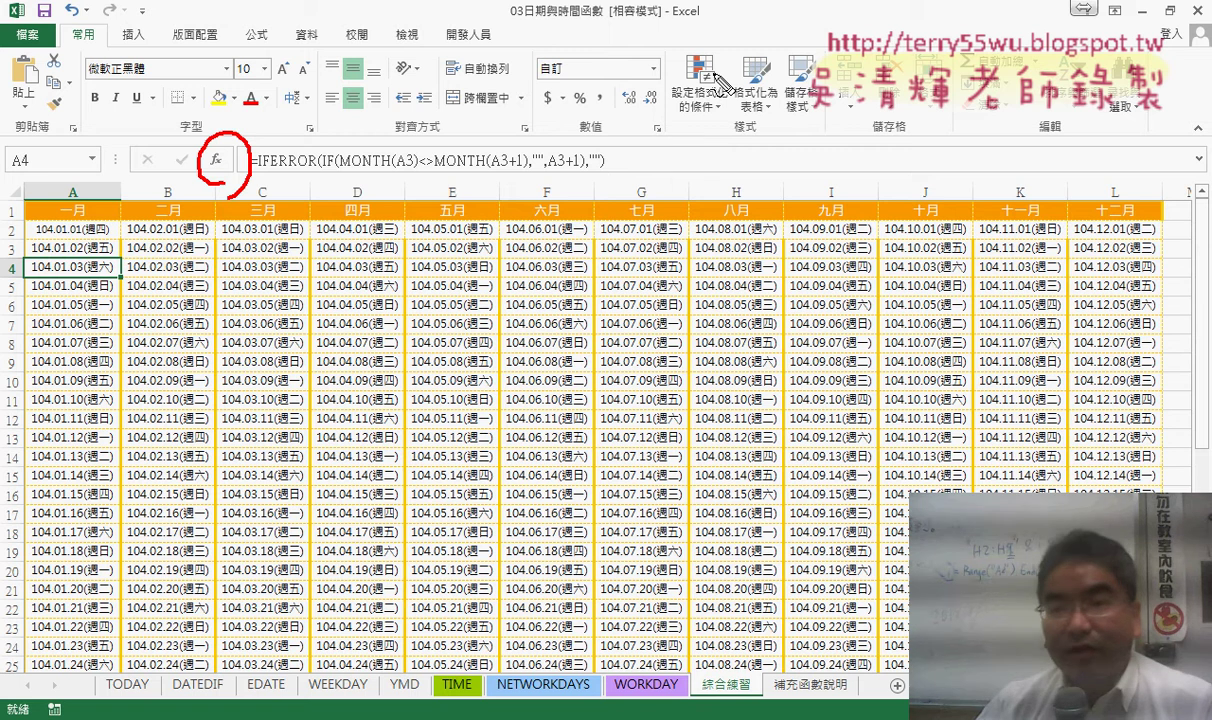
pyautogui.moveTo(668, 121); pyautogui.dragTo(700, 136)
pyautogui.moveTo(474, 160); pyautogui.dragTo(645, 95)
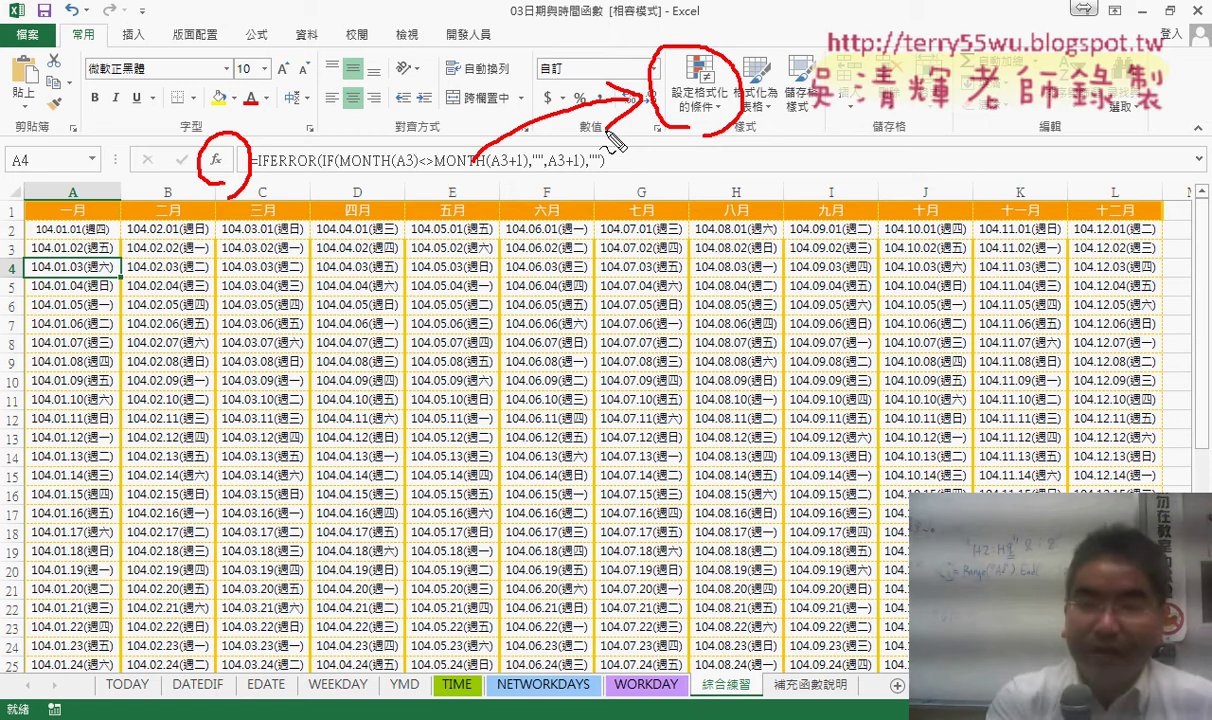
pyautogui.press('Escape')
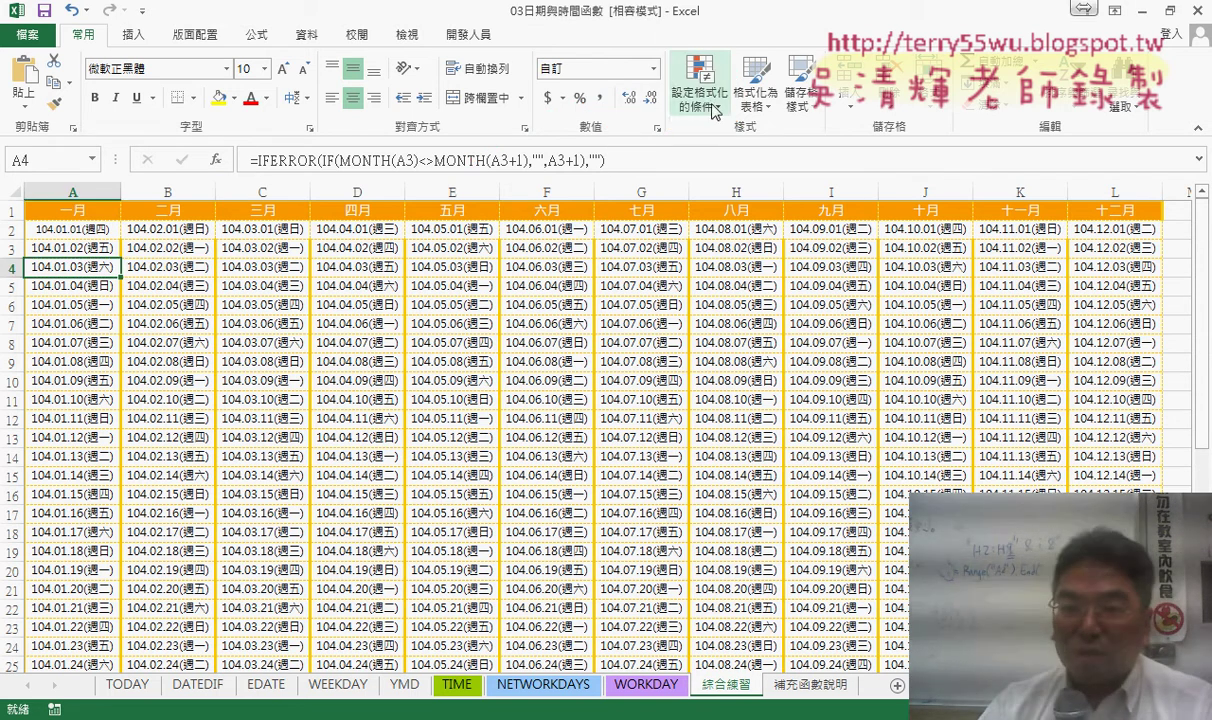
# Start a new conditional formatting rule and browse the cell-value and dates-occurring options
pyautogui.click(714, 110)
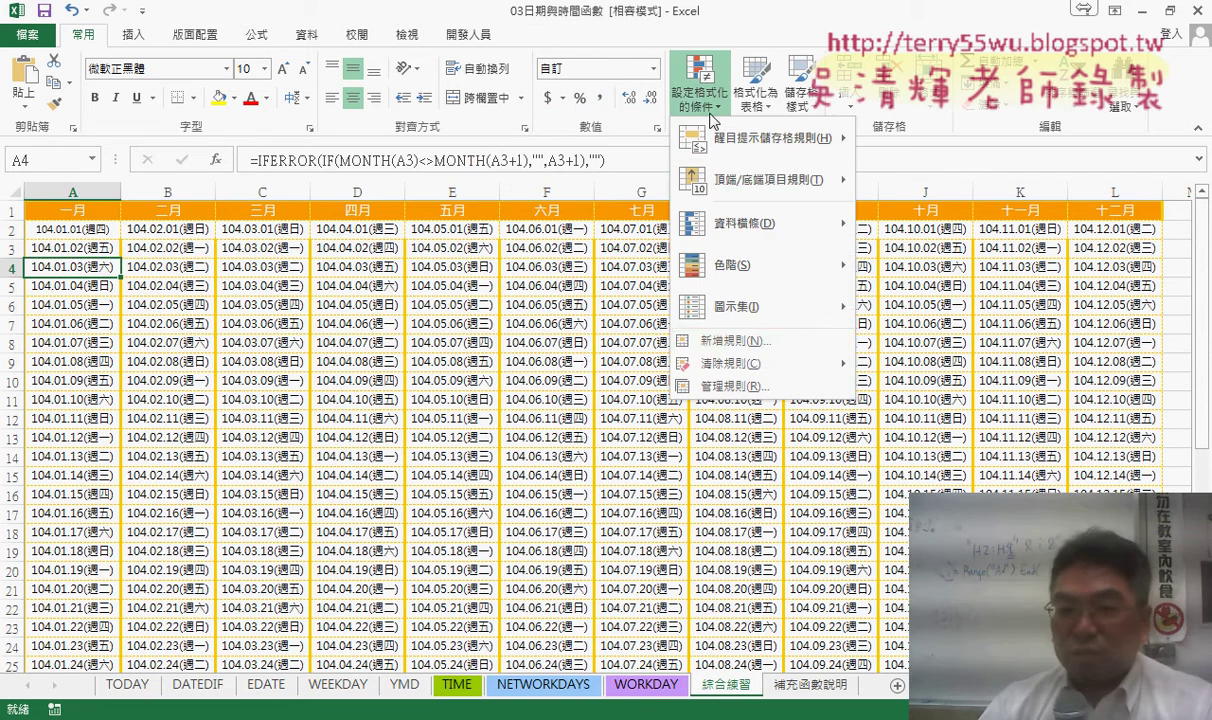
pyautogui.click(757, 352)
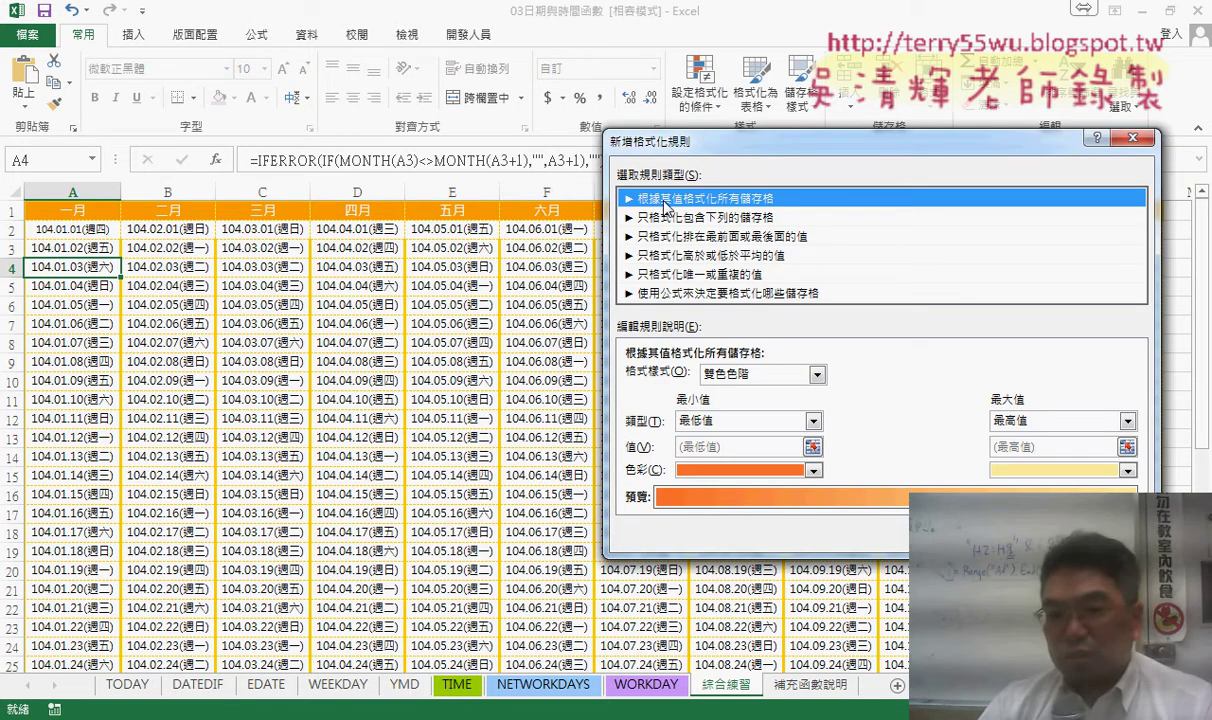
pyautogui.click(737, 420)
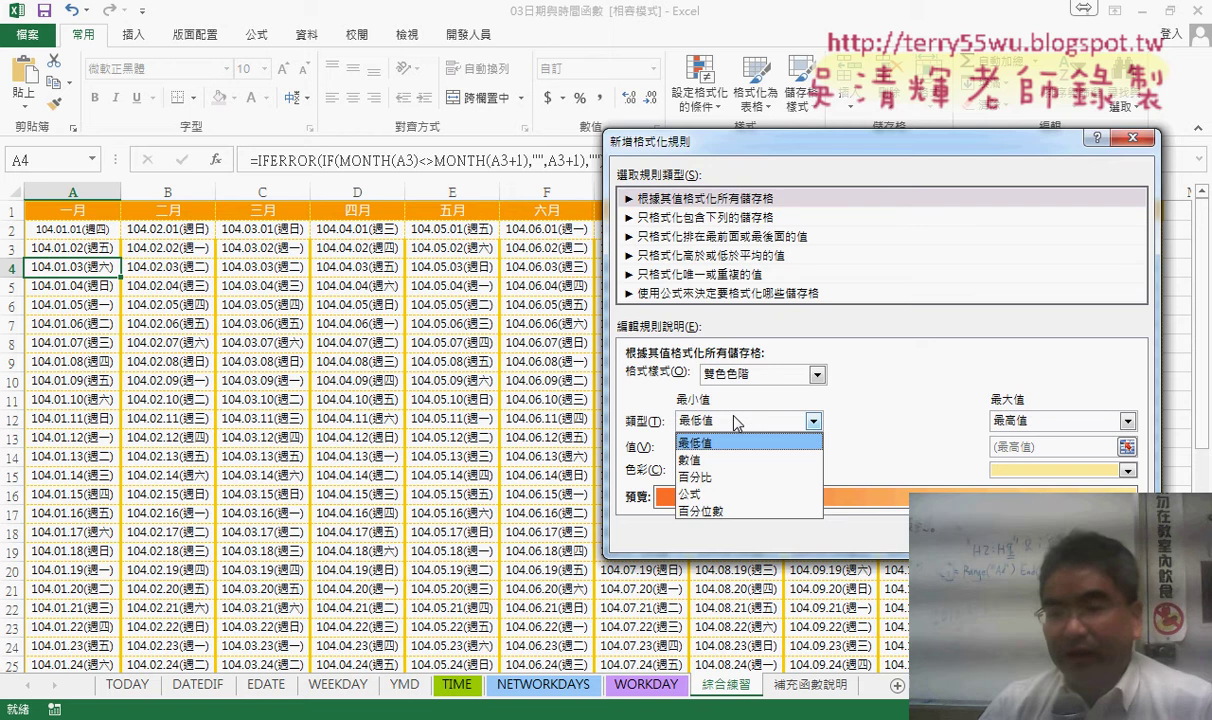
pyautogui.click(737, 420)
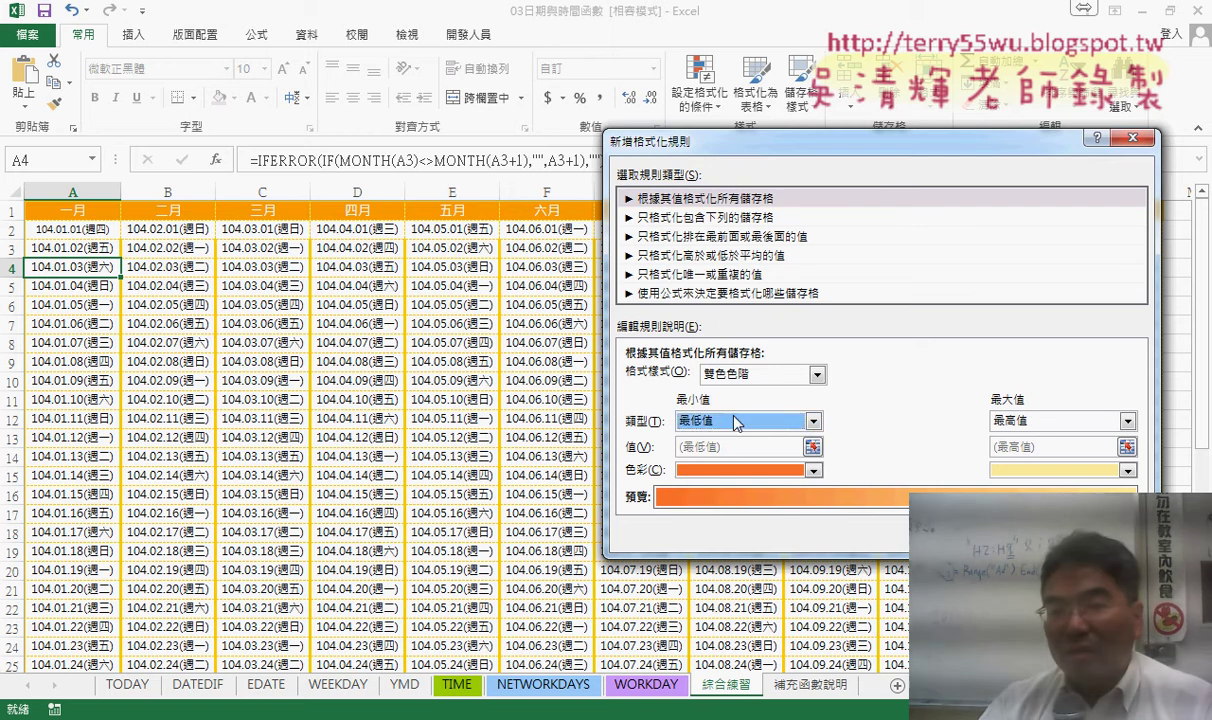
pyautogui.click(705, 222)
pyautogui.click(690, 377)
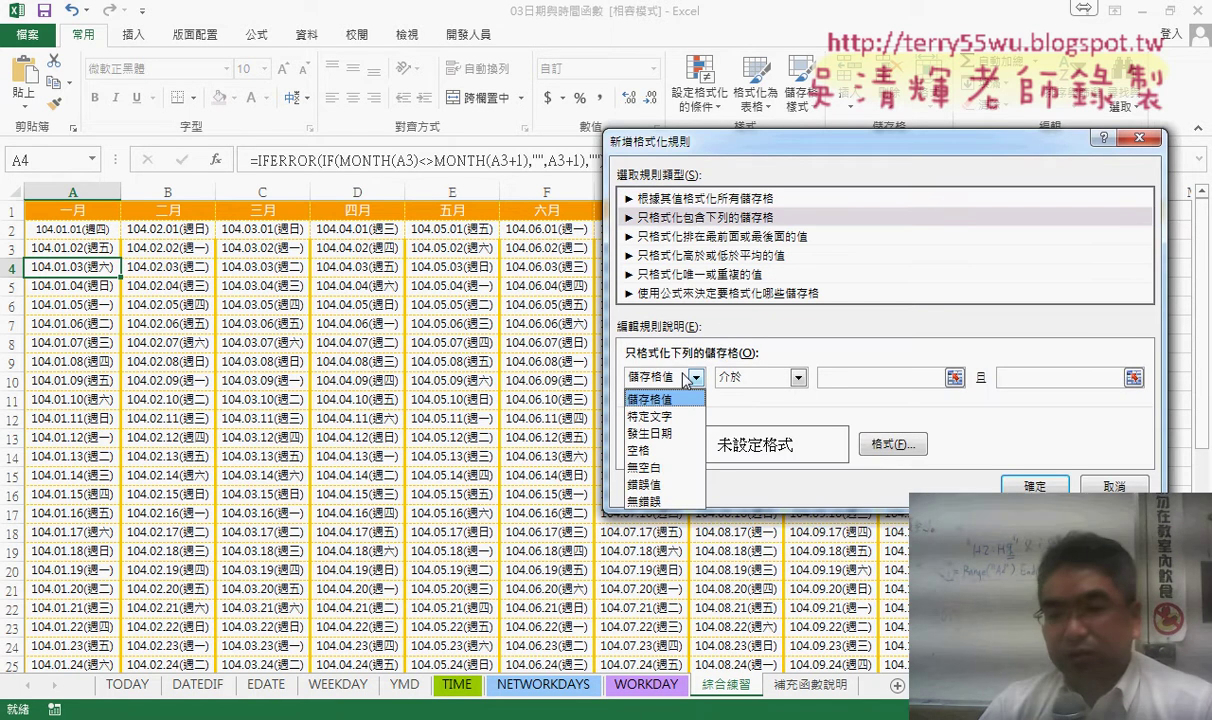
pyautogui.click(680, 433)
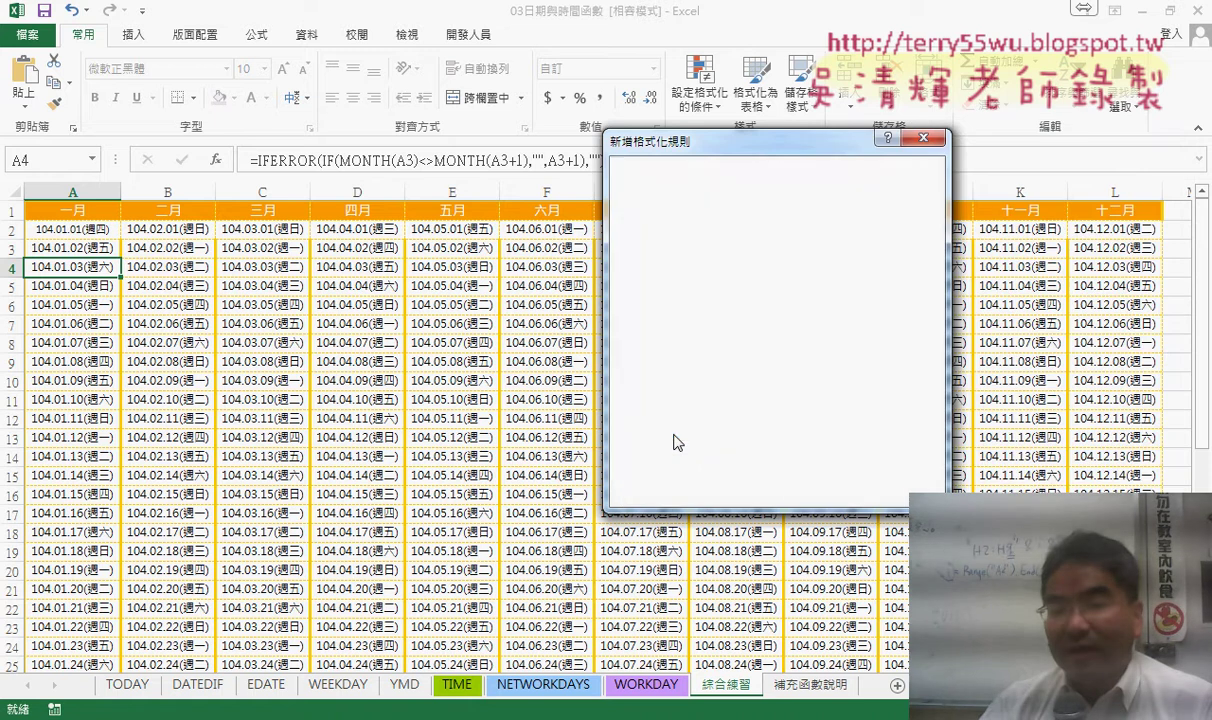
pyautogui.click(757, 378)
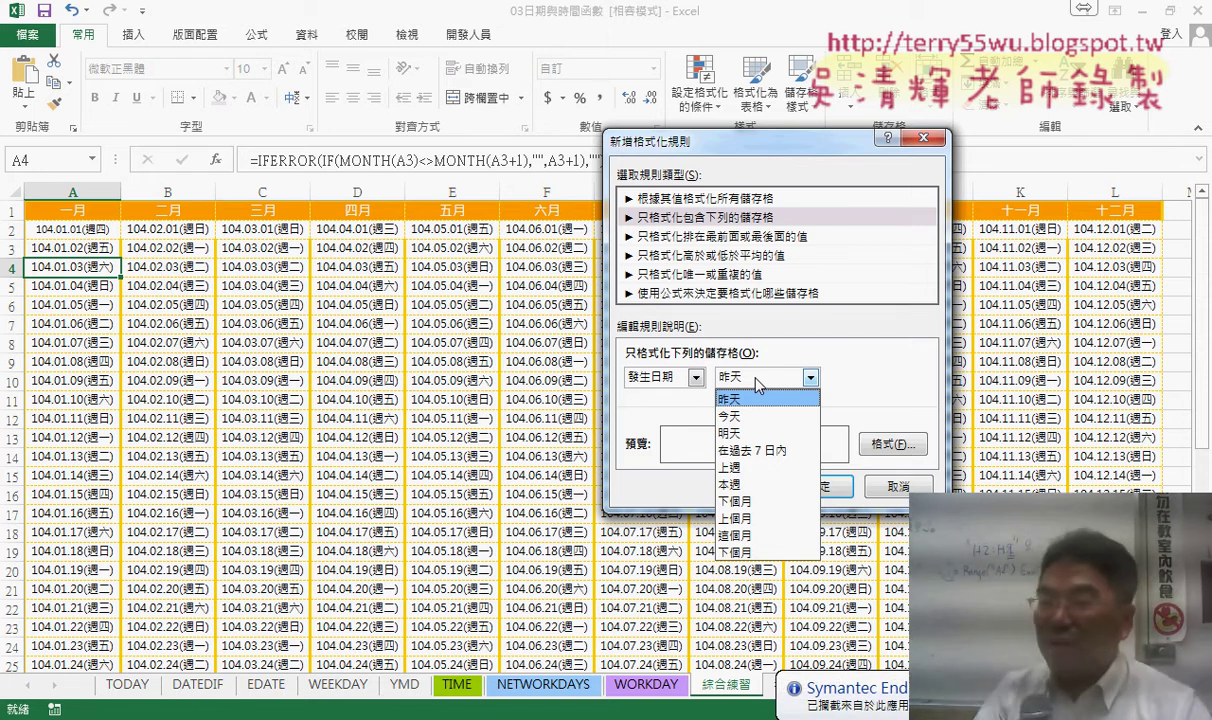
# Browse the top/bottom, above-average and duplicate rule types, settling on the formula-based type
pyautogui.click(774, 244)
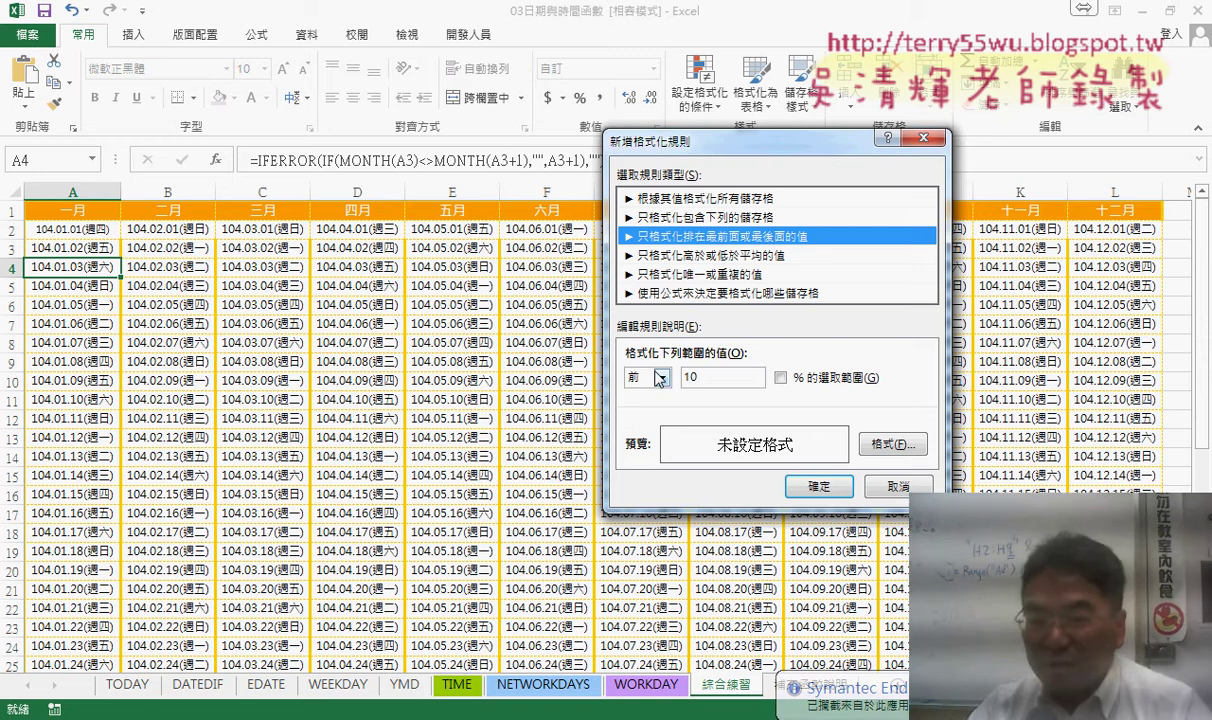
pyautogui.click(660, 377)
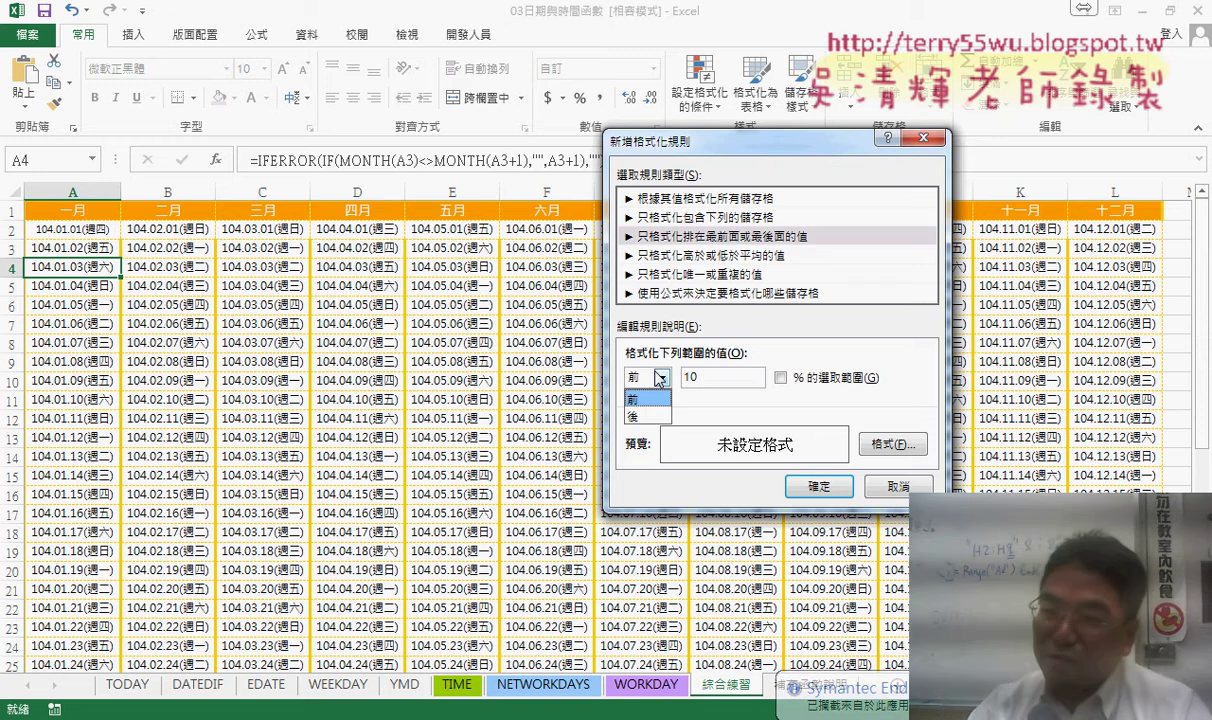
pyautogui.click(713, 257)
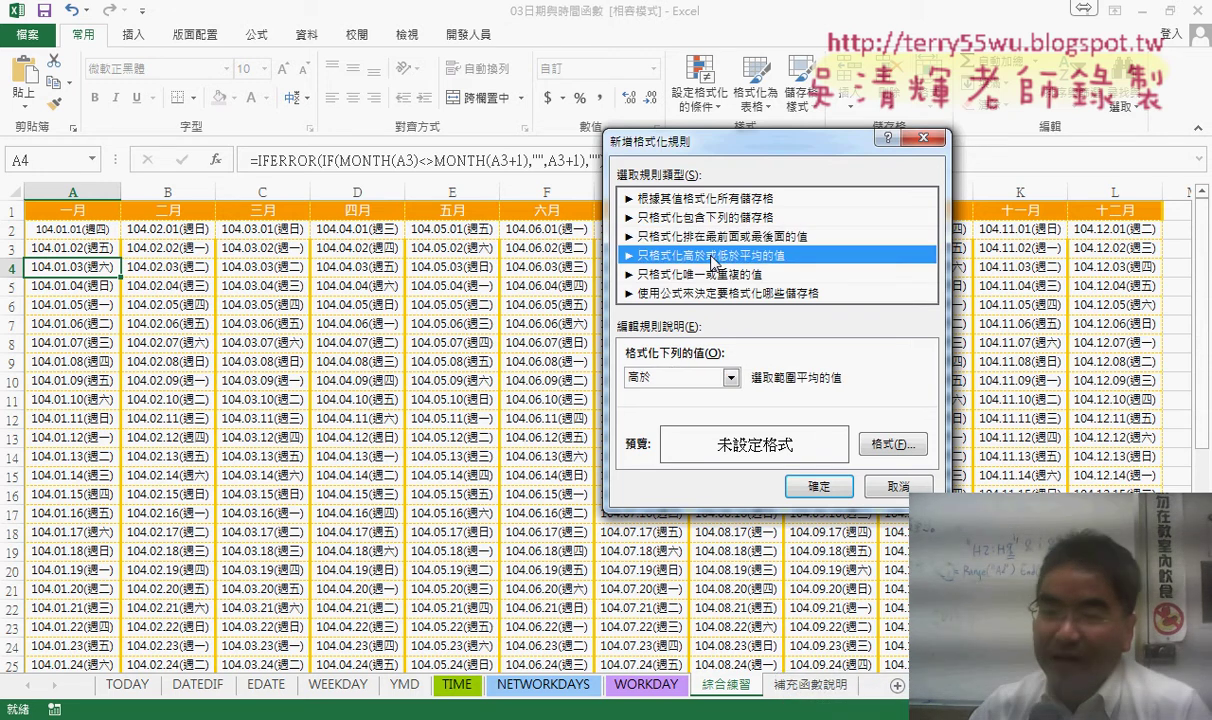
pyautogui.click(716, 276)
pyautogui.click(678, 379)
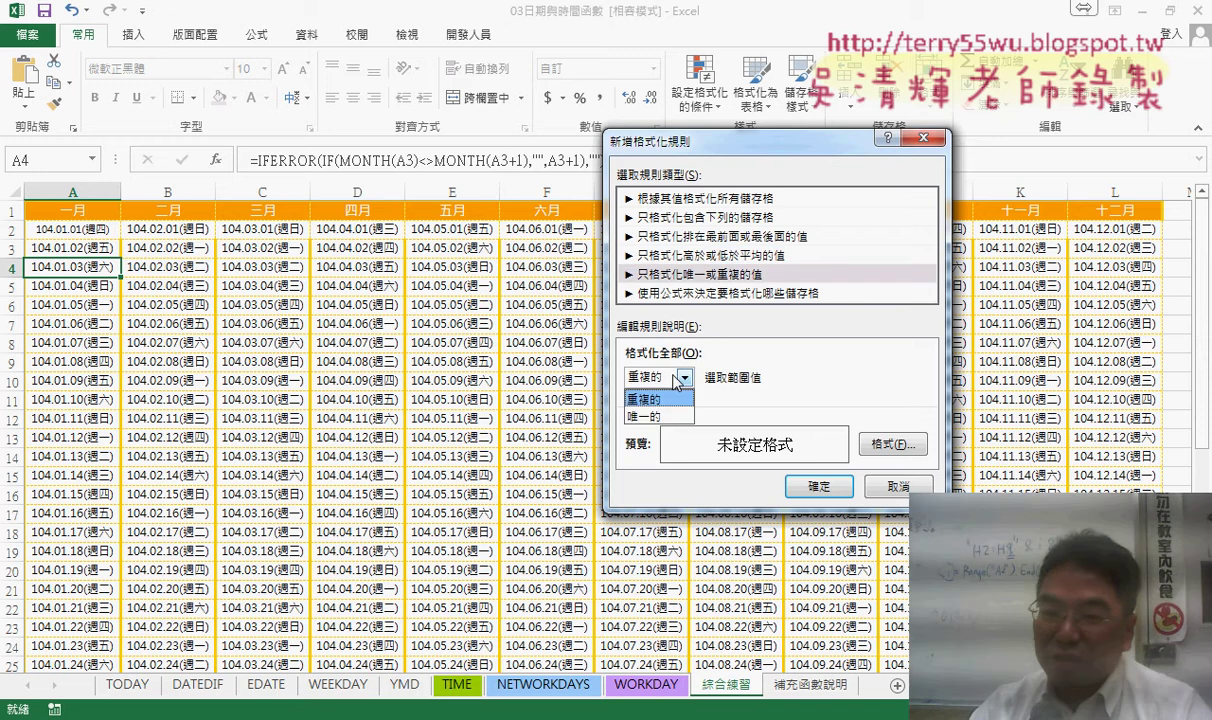
pyautogui.click(676, 382)
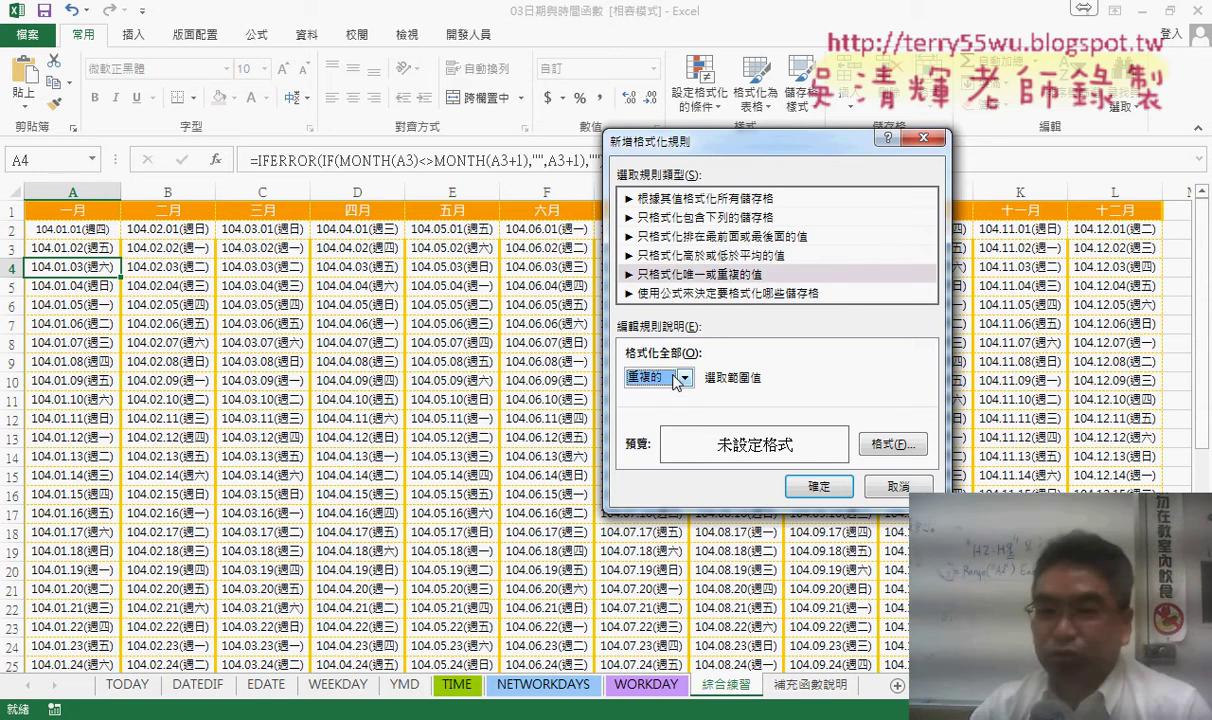
pyautogui.click(704, 294)
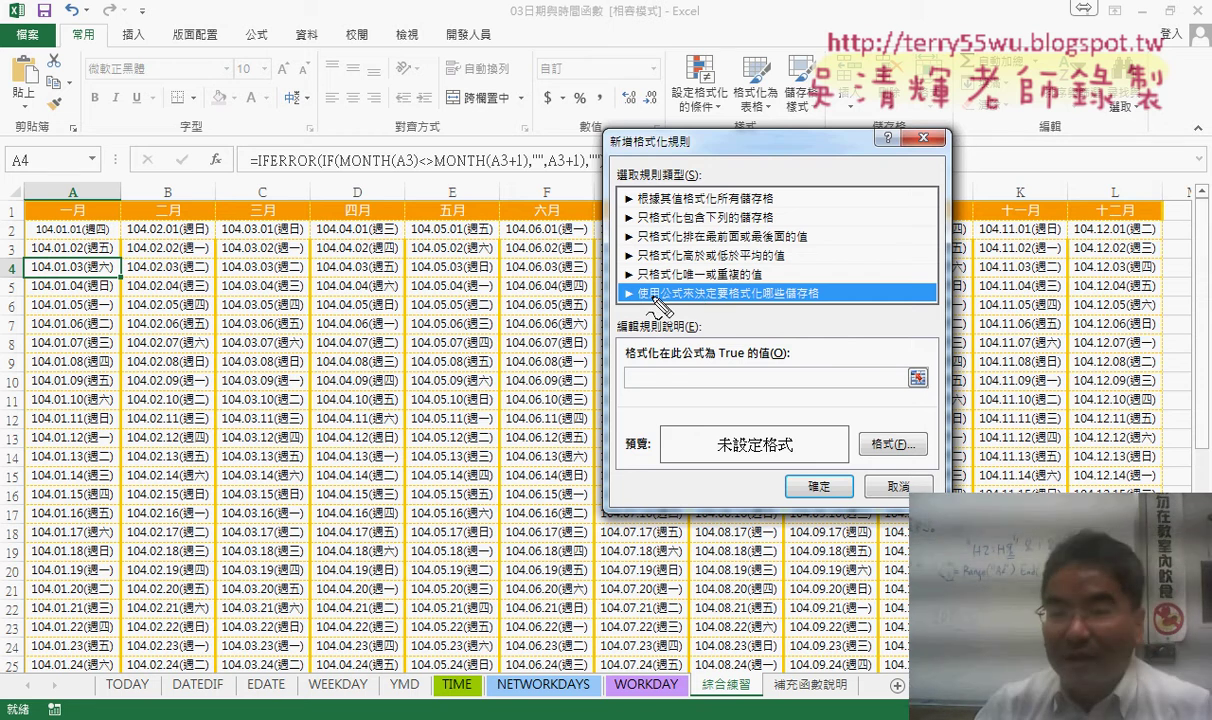
# Annotate the rule type, fx button, formula box and empty format preview, then cancel the rule
pyautogui.moveTo(636, 300); pyautogui.dragTo(692, 299)
pyautogui.moveTo(232, 140); pyautogui.dragTo(210, 178)
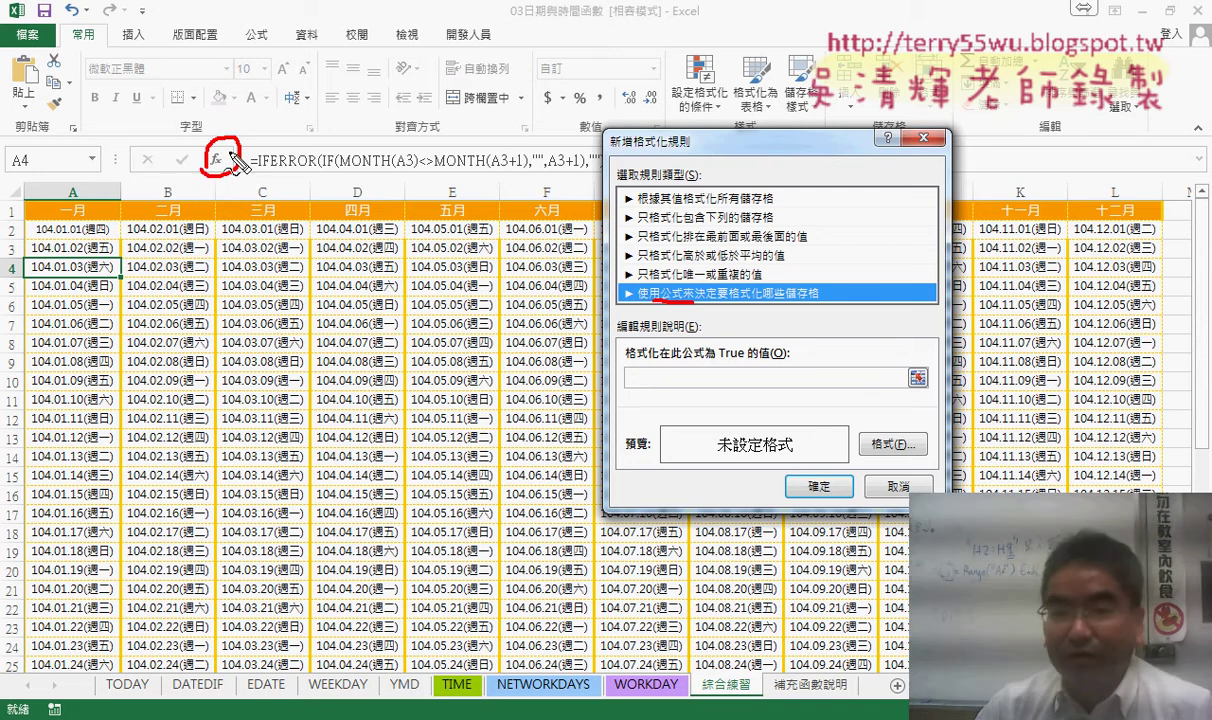
pyautogui.moveTo(225, 175); pyautogui.dragTo(615, 388)
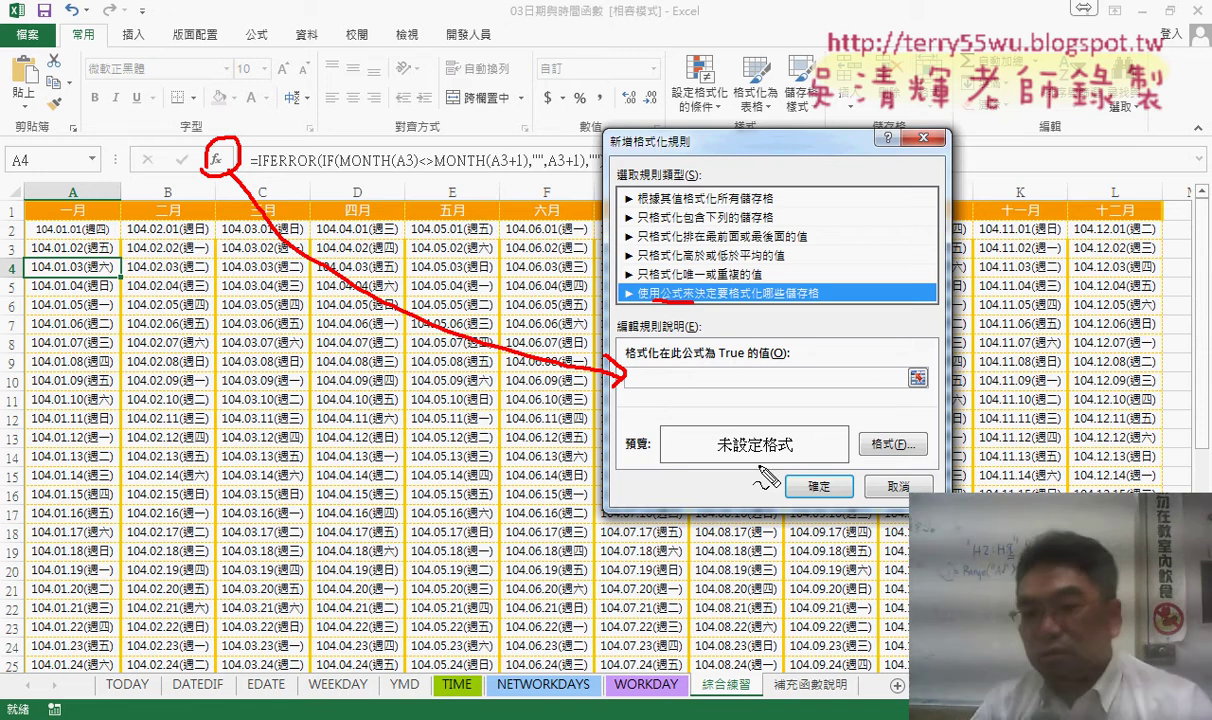
pyautogui.moveTo(745, 428); pyautogui.dragTo(788, 478)
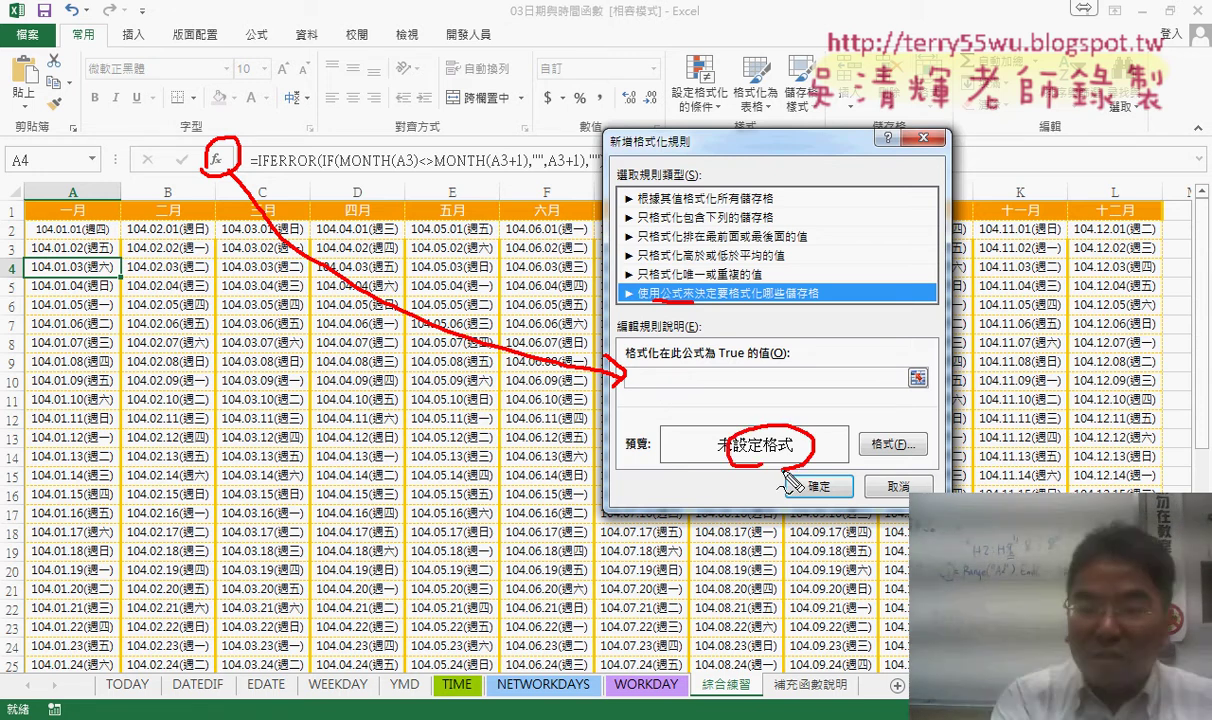
pyautogui.press('Escape')
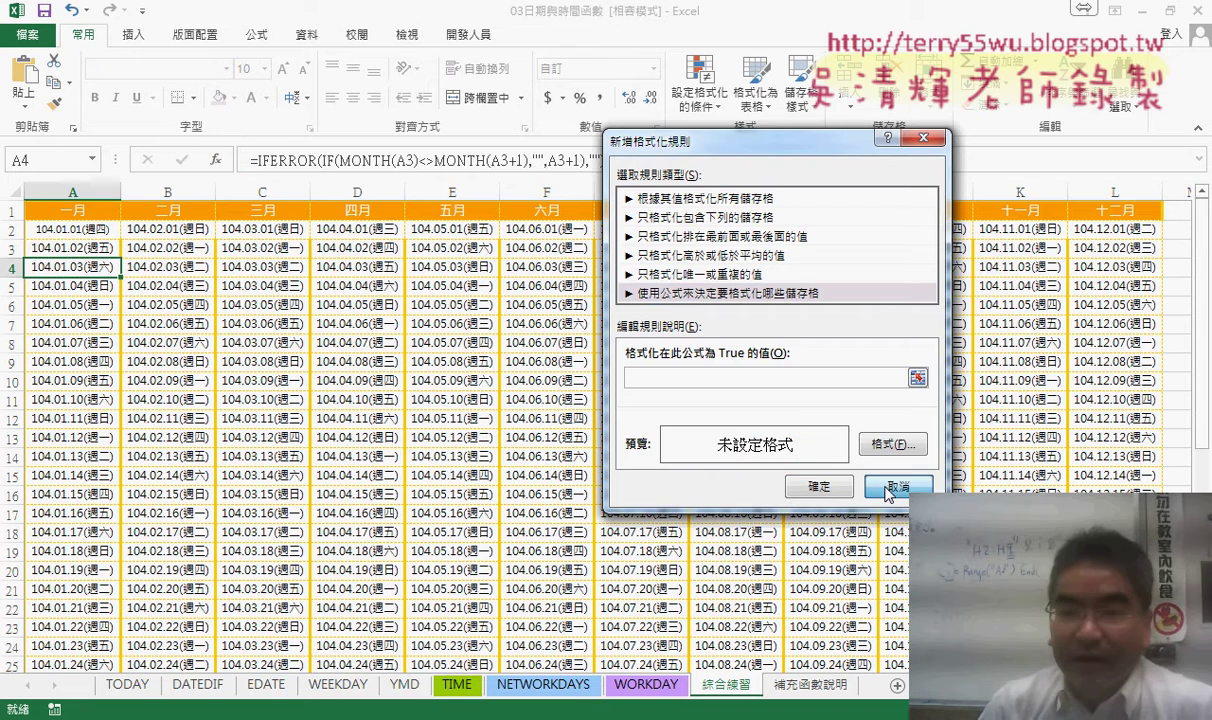
pyautogui.click(897, 486)
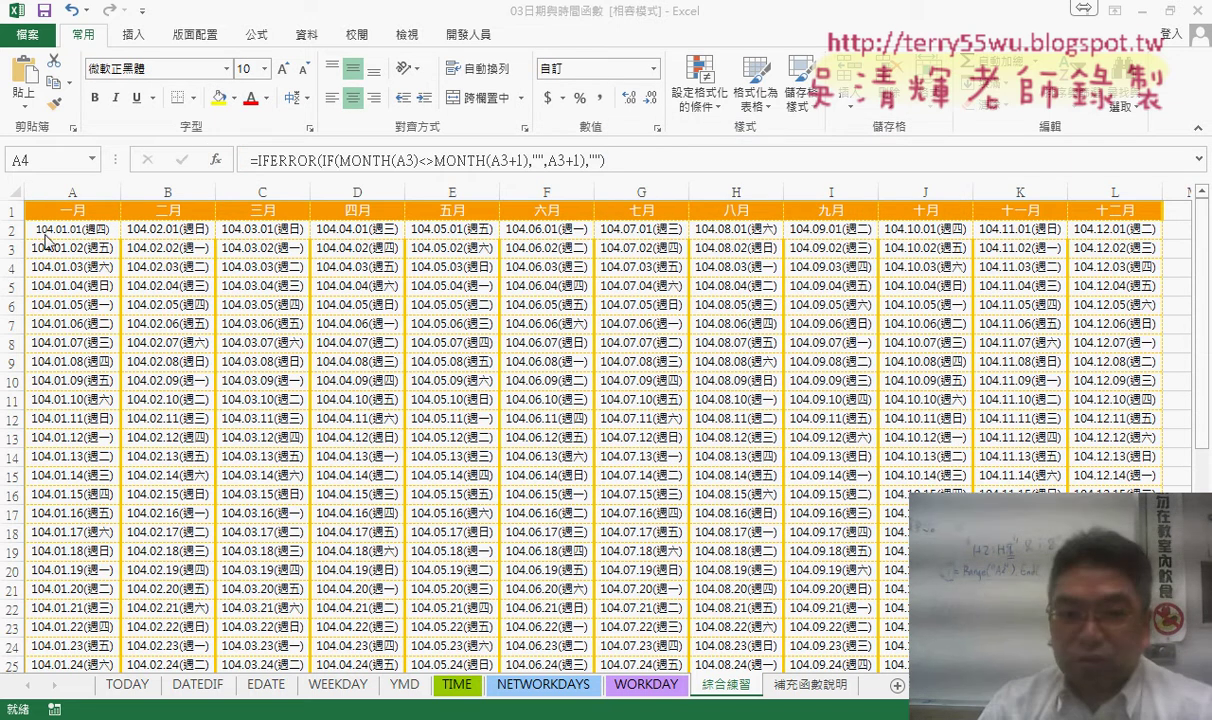
# Starting at A2, extend the selection right to column L and down to row 32
pyautogui.click(77, 230)
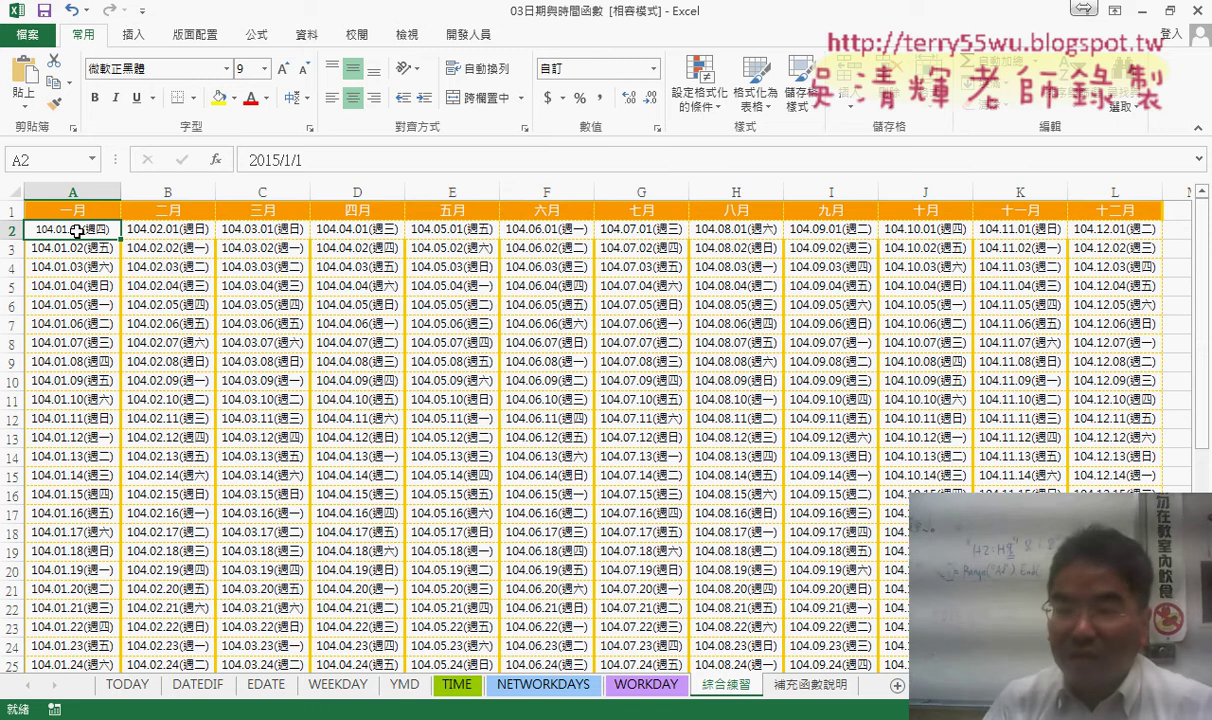
pyautogui.hotkey('ctrl', 'shift', 'Right')
pyautogui.hotkey('ctrl', 'shift', 'Down')
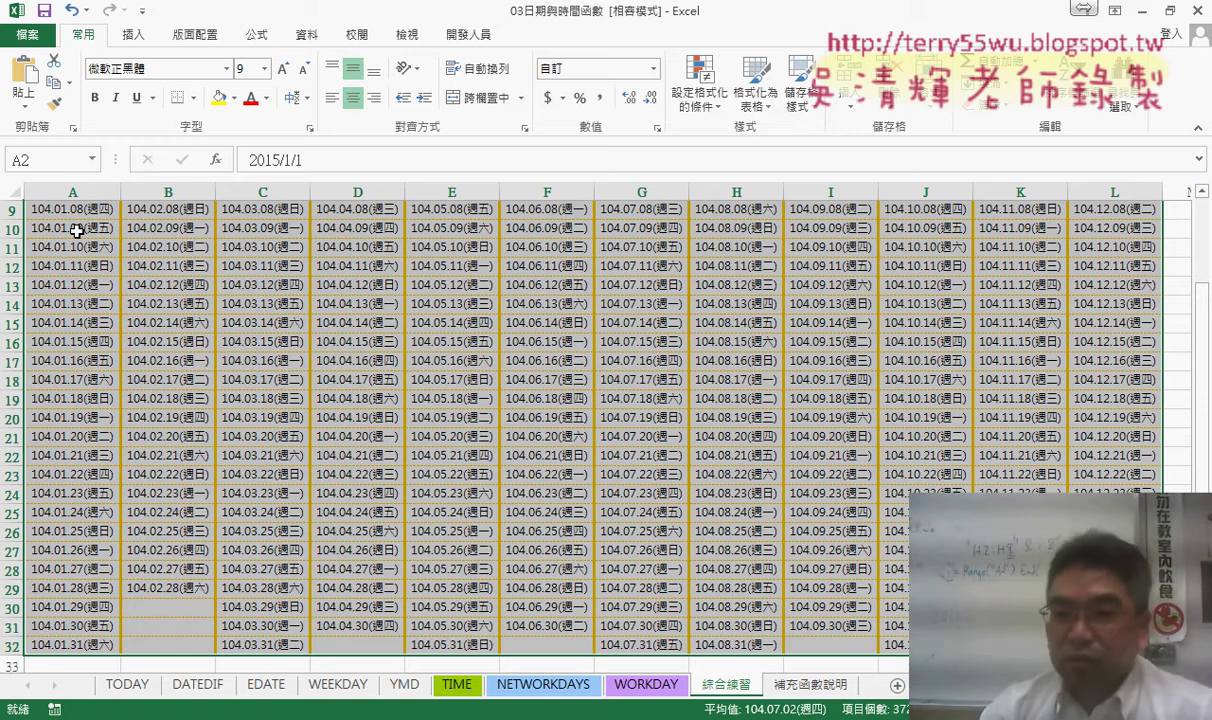
# Create a formula-based conditional formatting rule and begin its formula with =weekday(
pyautogui.click(708, 113)
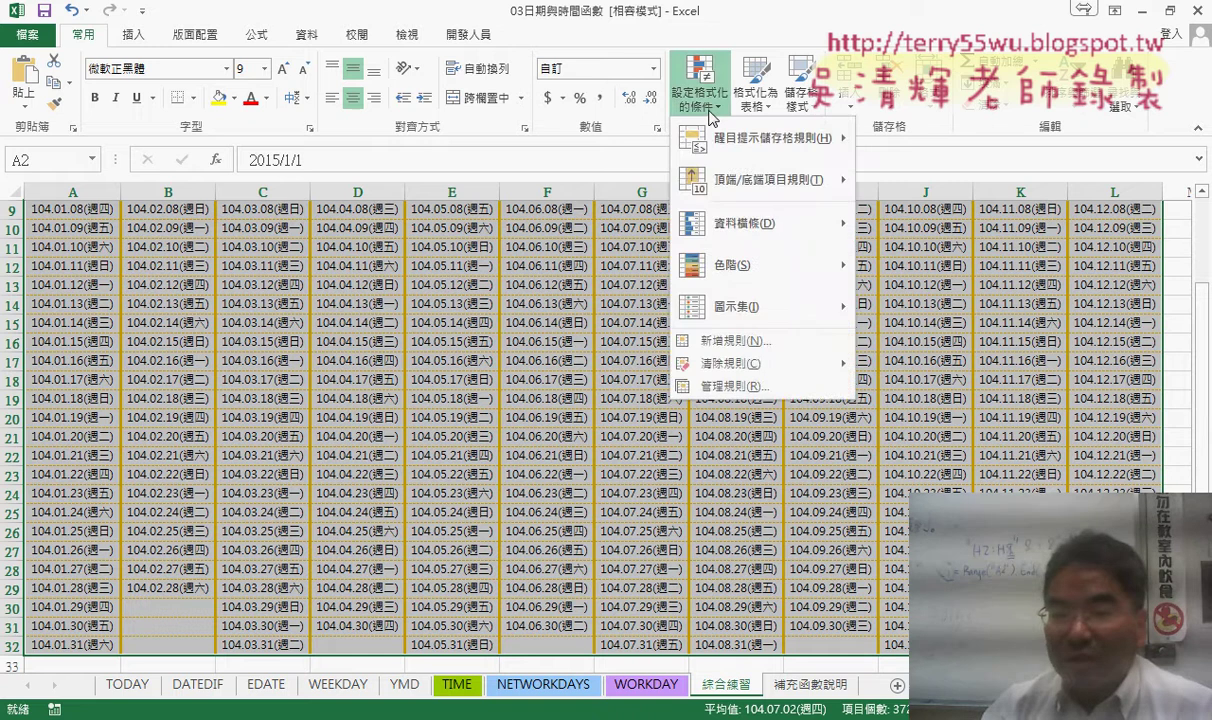
pyautogui.click(722, 341)
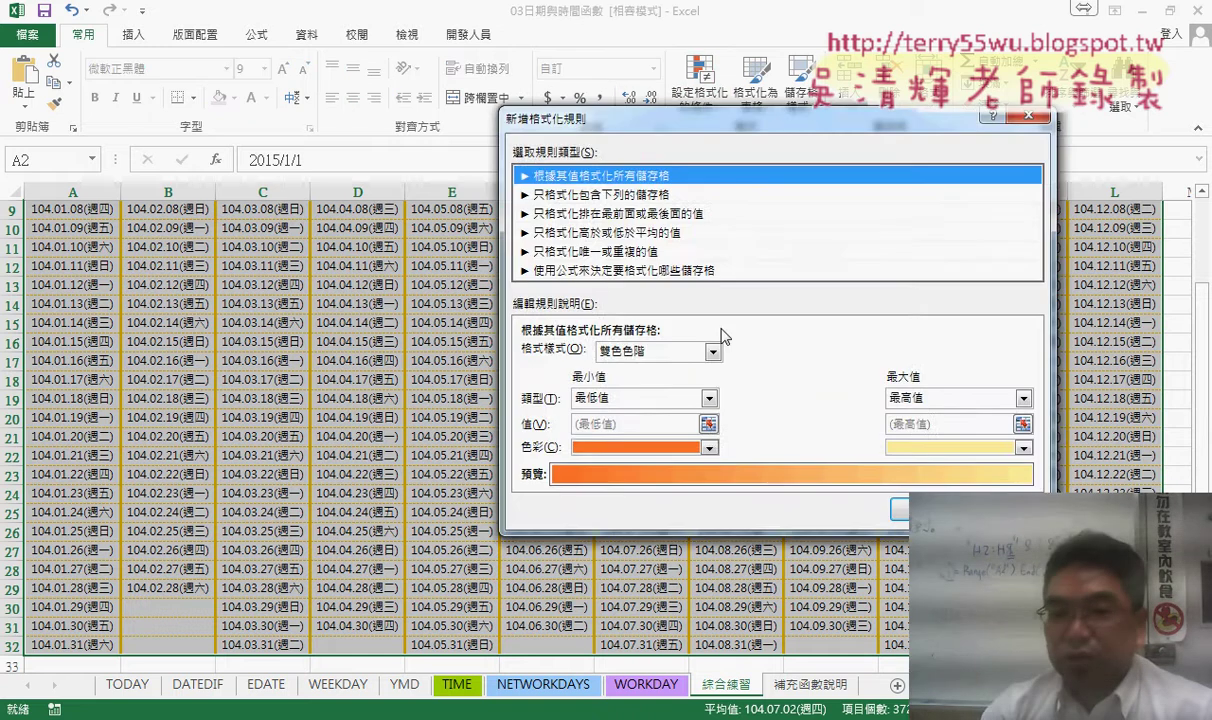
pyautogui.click(580, 270)
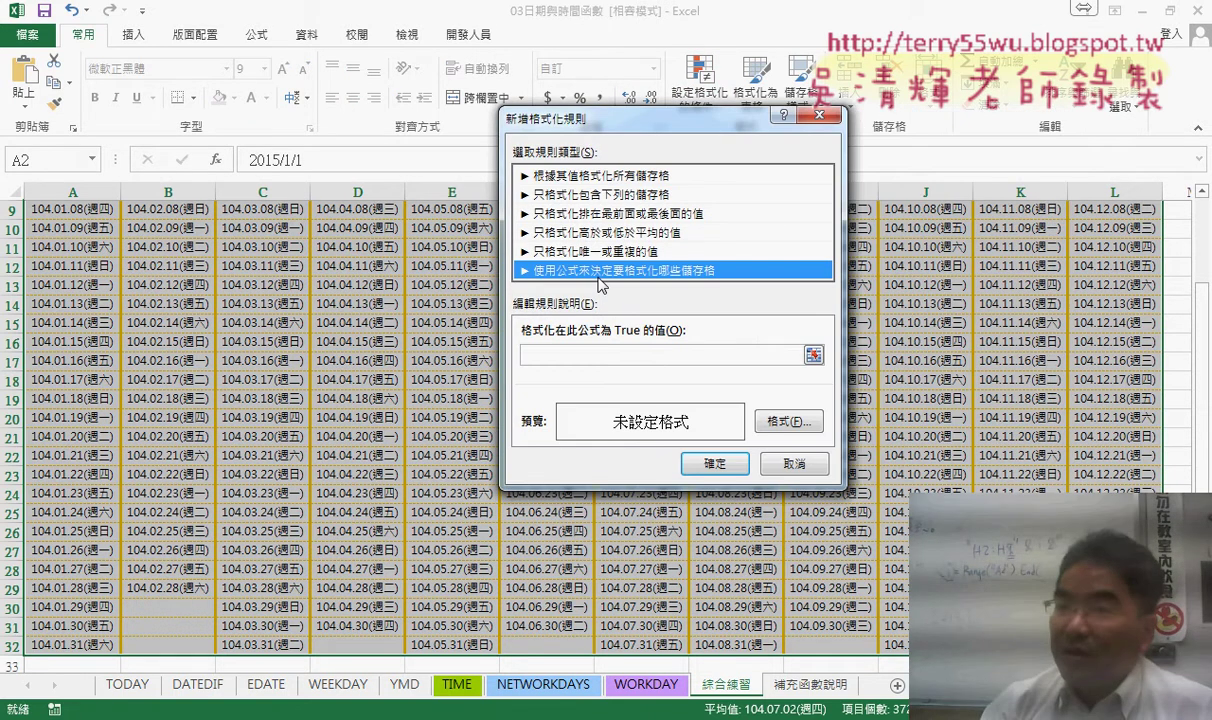
pyautogui.click(563, 352)
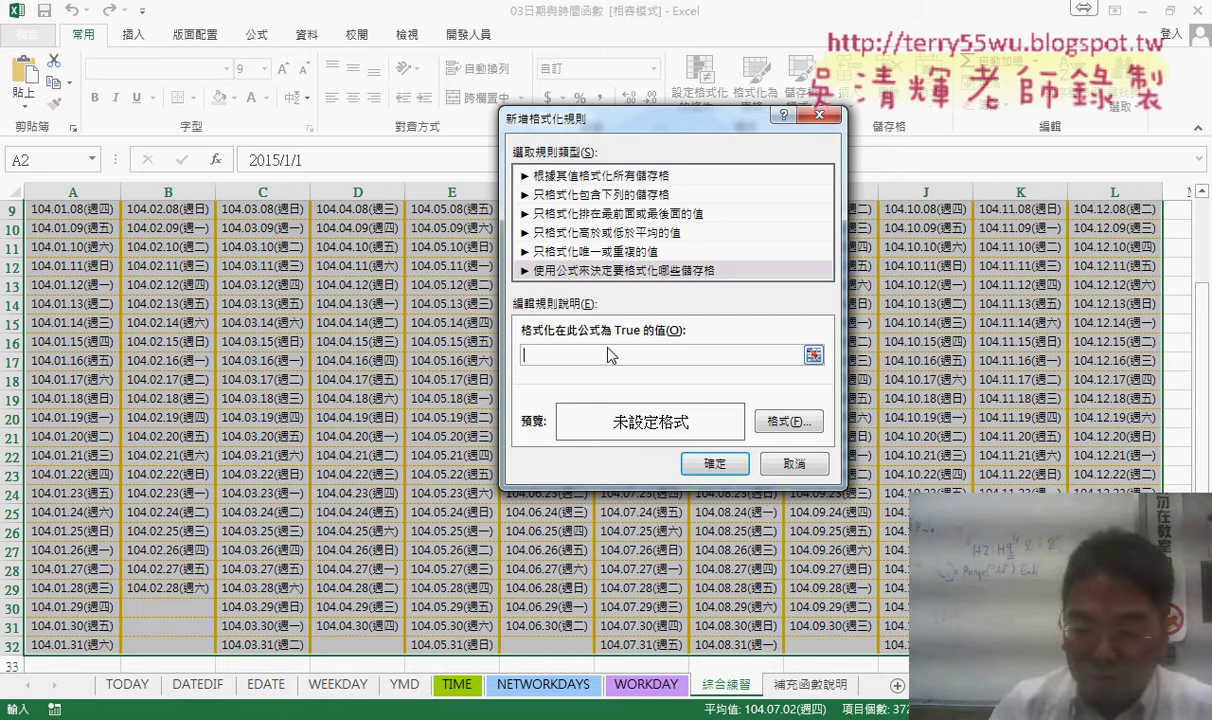
pyautogui.write('=weekday')
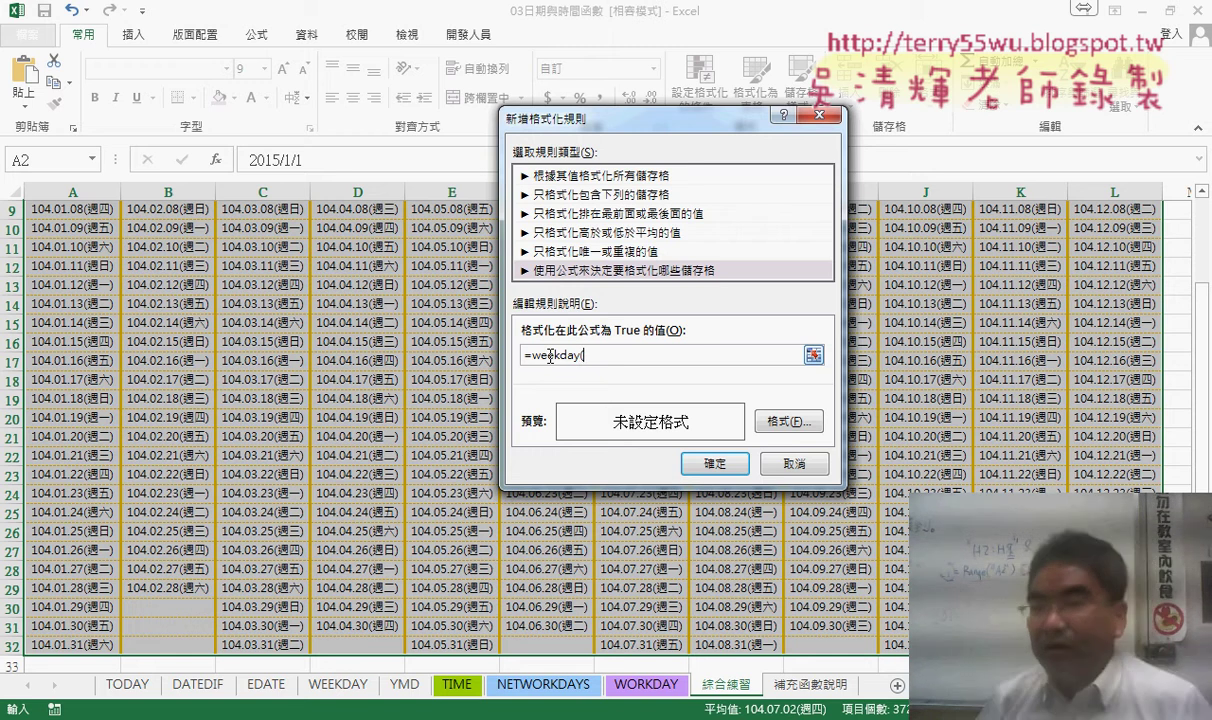
pyautogui.write('(')
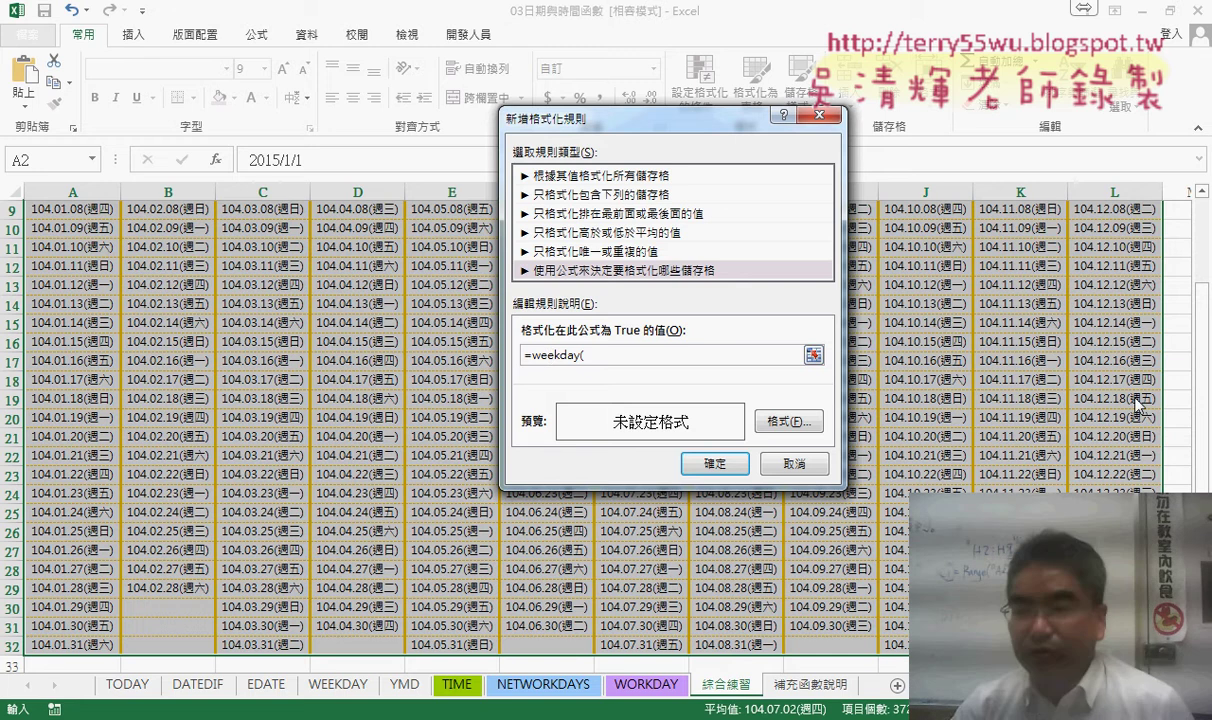
pyautogui.scroll(3, 1137, 405)
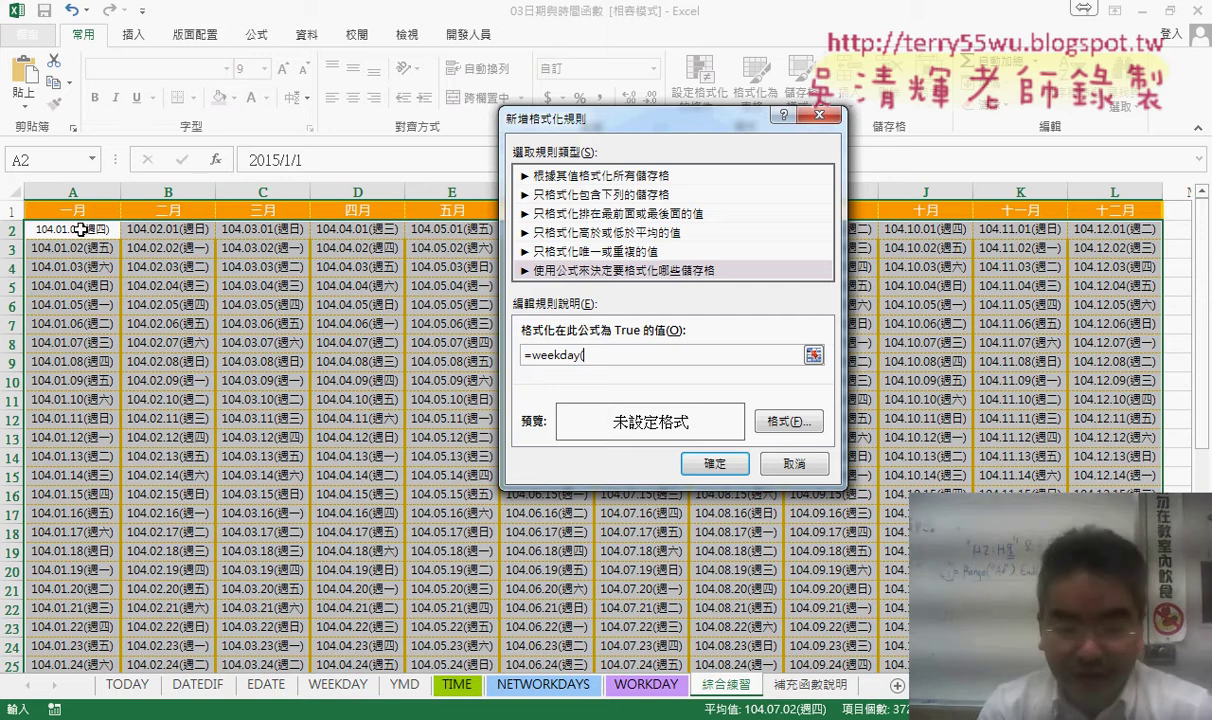
# Finish the rule formula as =weekday(A2)=1 and annotate A2 and each month's first date
pyautogui.write('A')
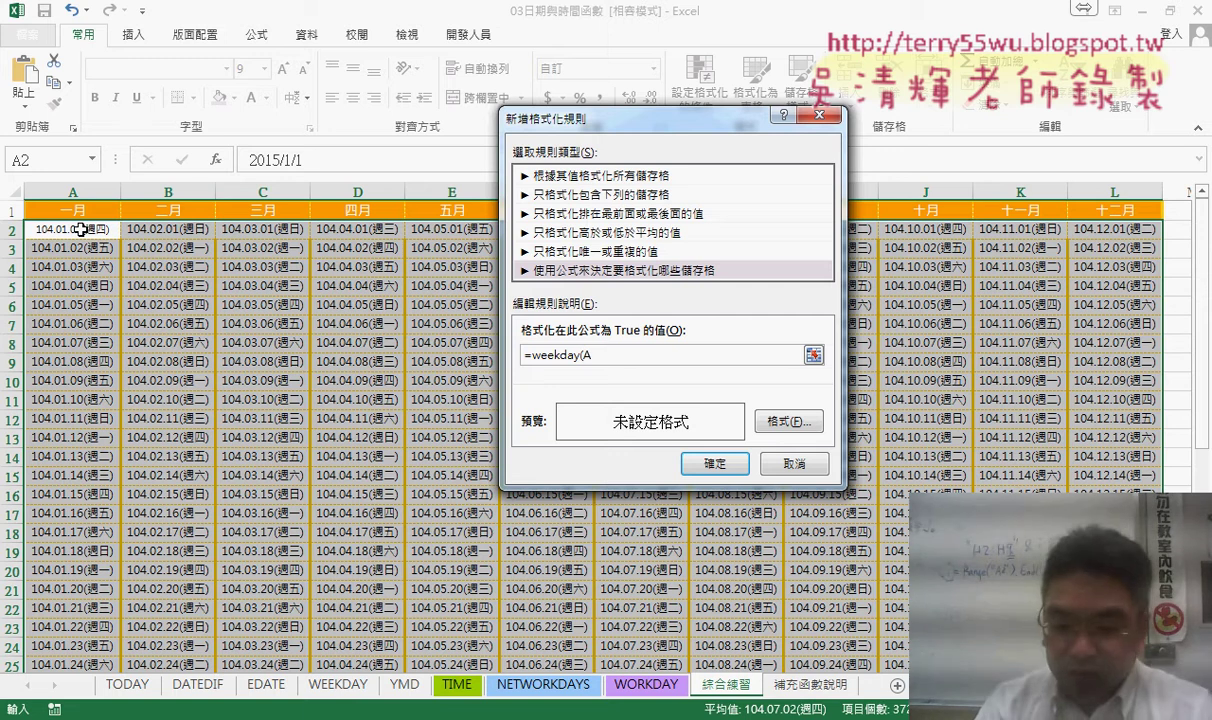
pyautogui.write('2)=')
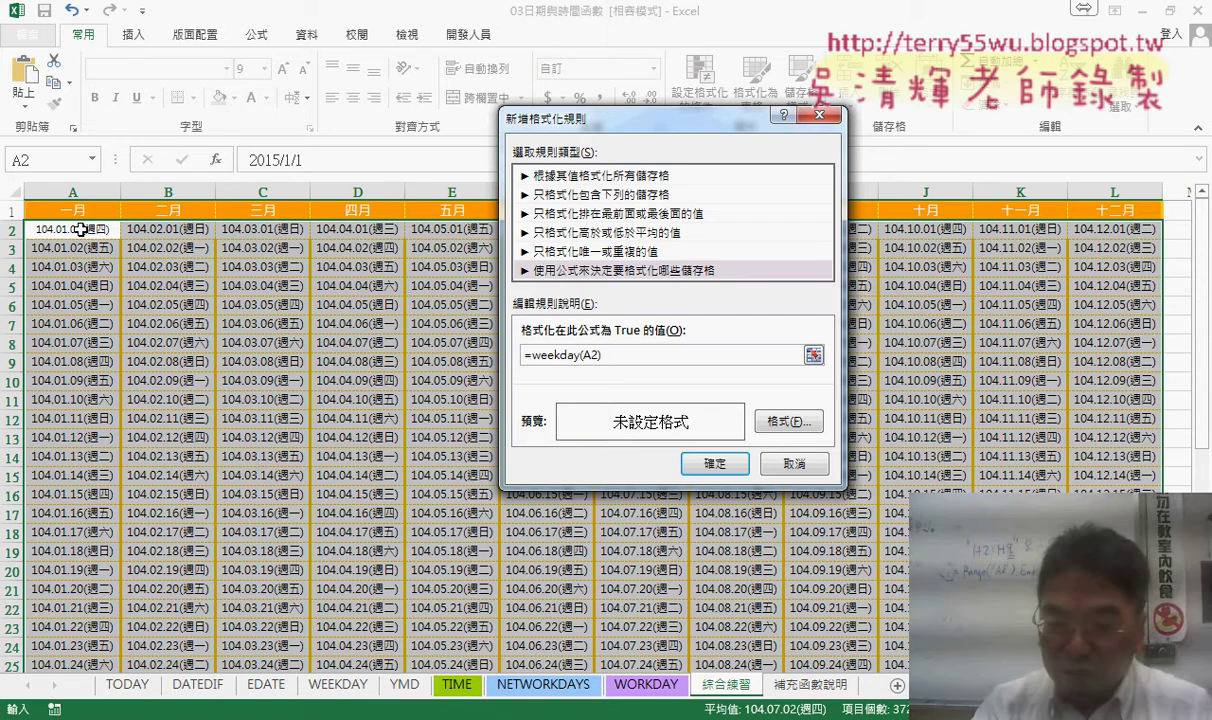
pyautogui.write('1')
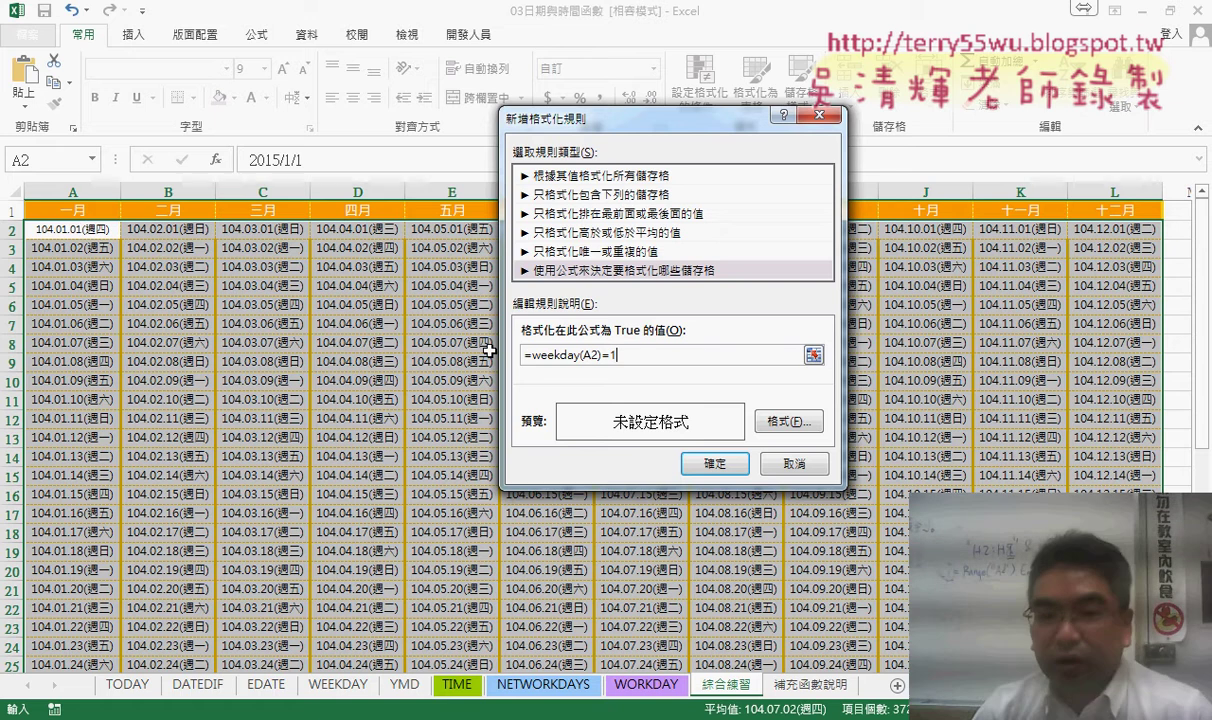
pyautogui.moveTo(523, 355); pyautogui.dragTo(639, 357)
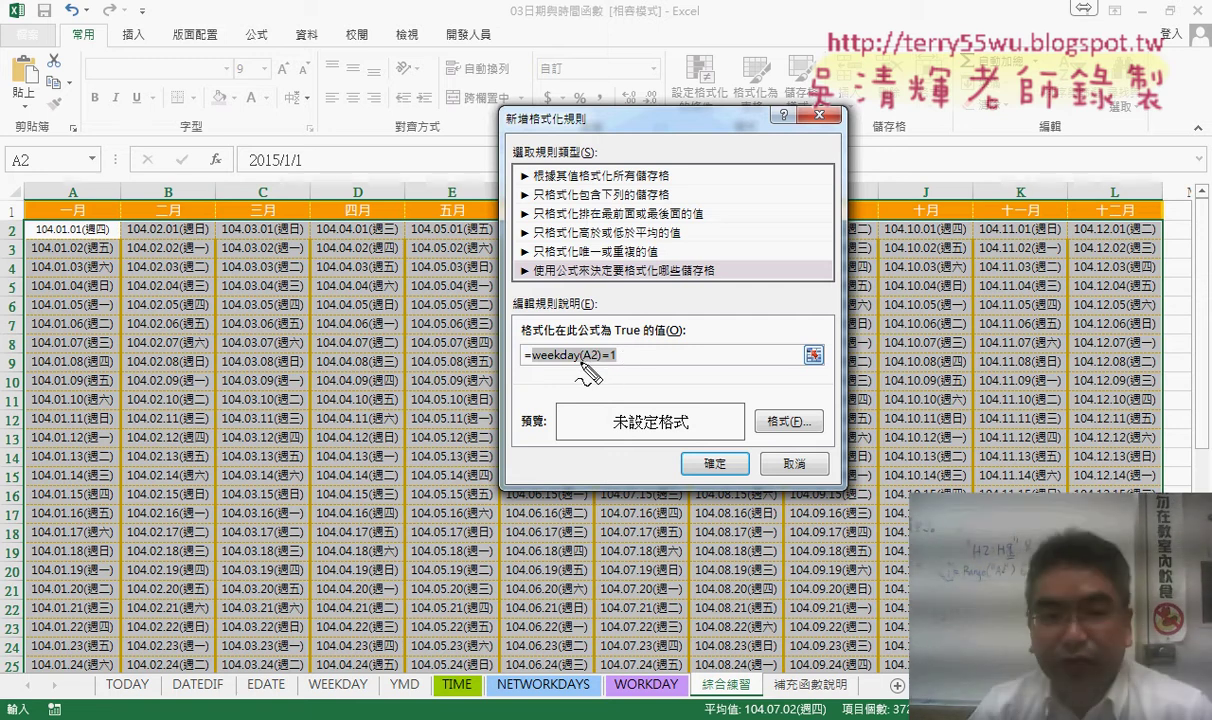
pyautogui.moveTo(580, 367); pyautogui.dragTo(606, 366)
pyautogui.moveTo(88, 216); pyautogui.dragTo(110, 240)
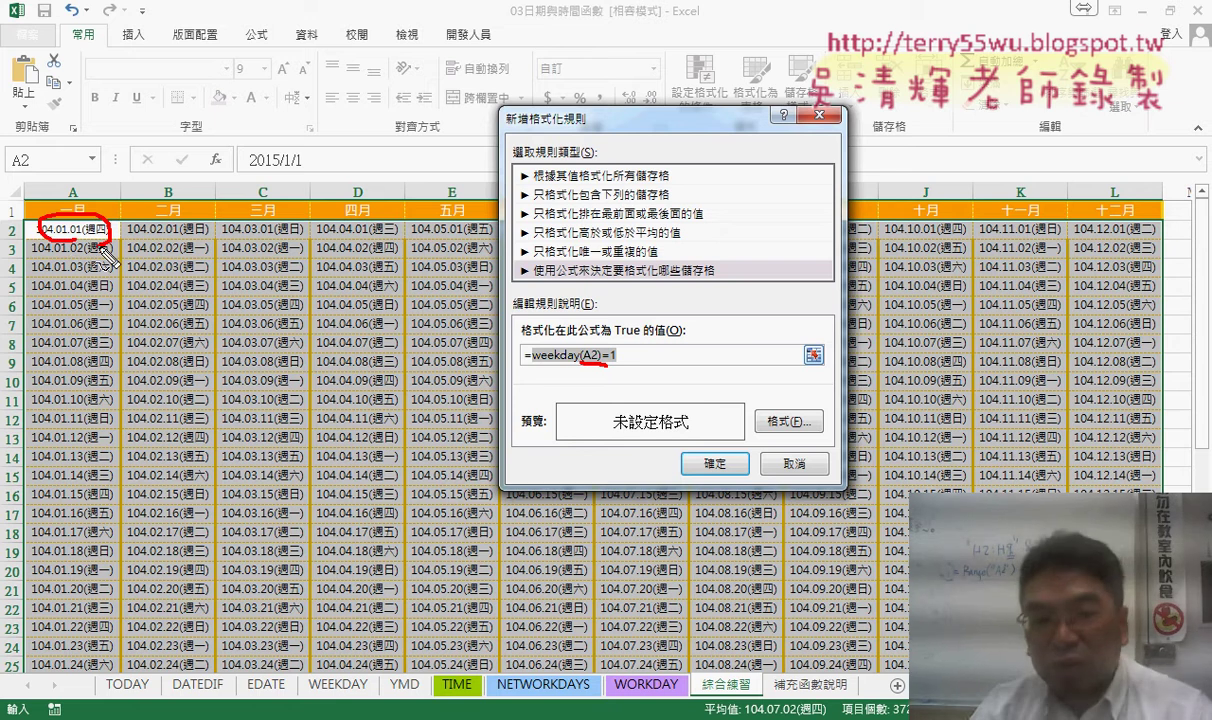
pyautogui.moveTo(182, 217)
pyautogui.mouseDown()
pyautogui.moveTo(268, 225)
pyautogui.moveTo(250, 242)
pyautogui.mouseUp()
pyautogui.moveTo(345, 222); pyautogui.dragTo(378, 236)
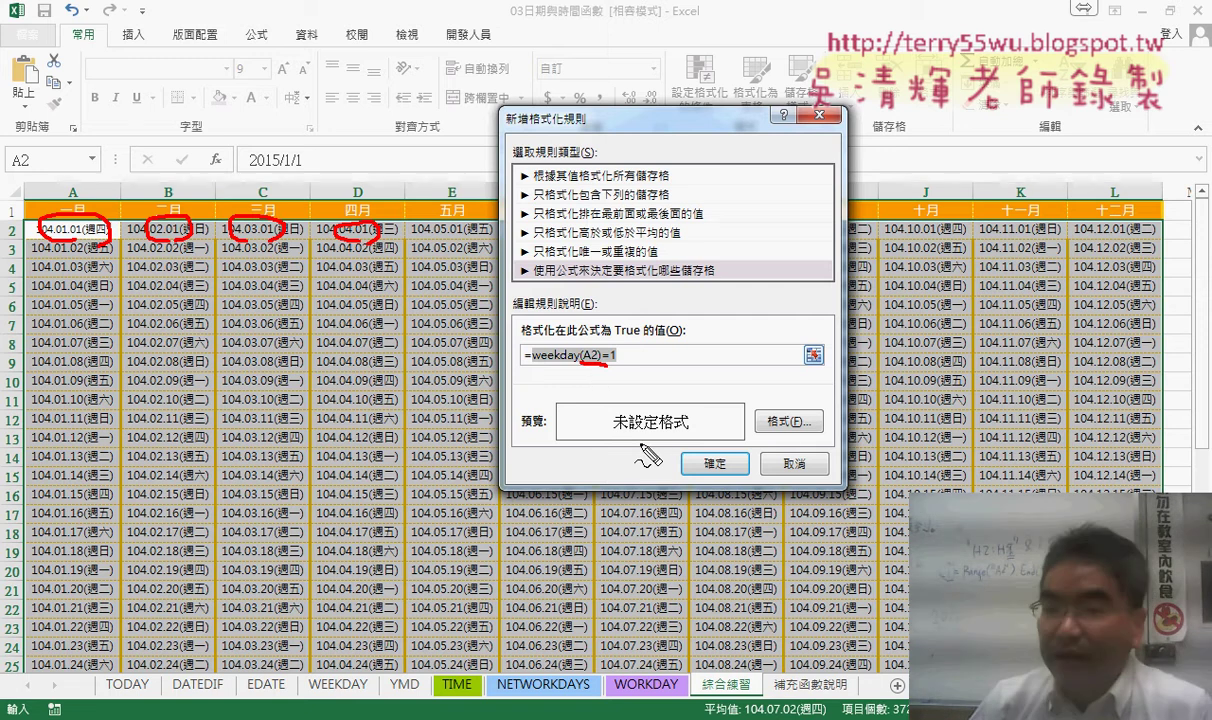
pyautogui.moveTo(768, 433); pyautogui.dragTo(826, 436)
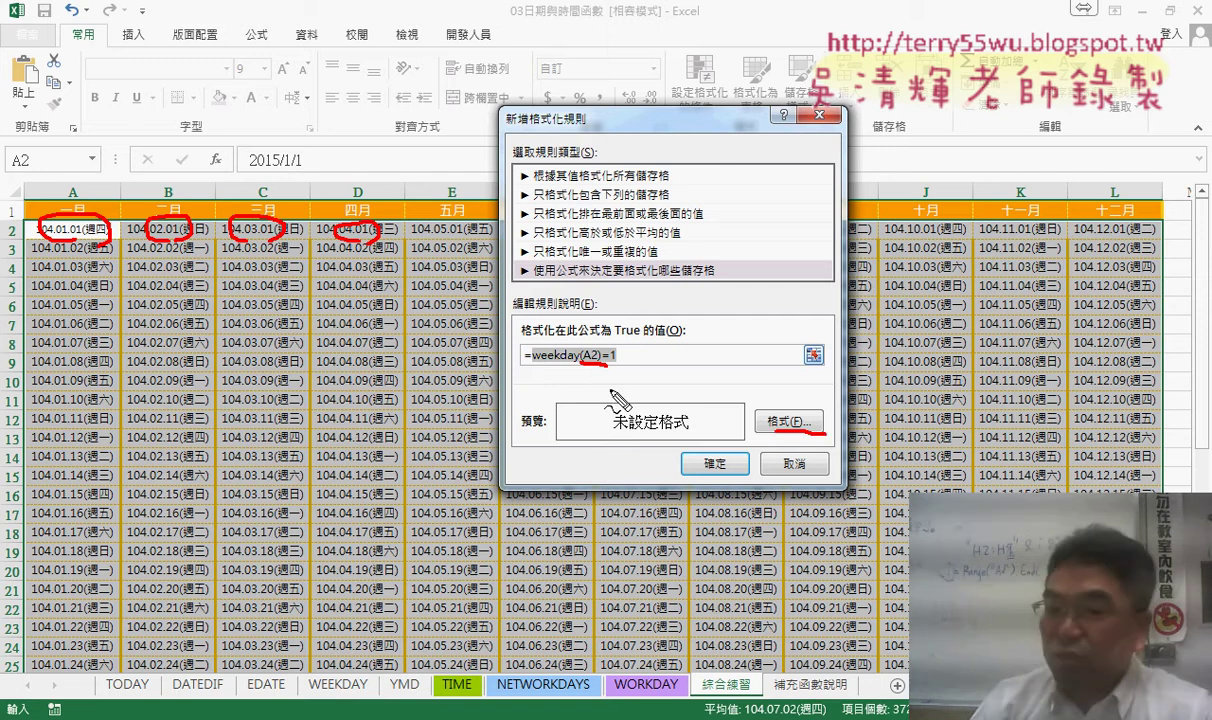
pyautogui.moveTo(611, 394); pyautogui.dragTo(596, 398)
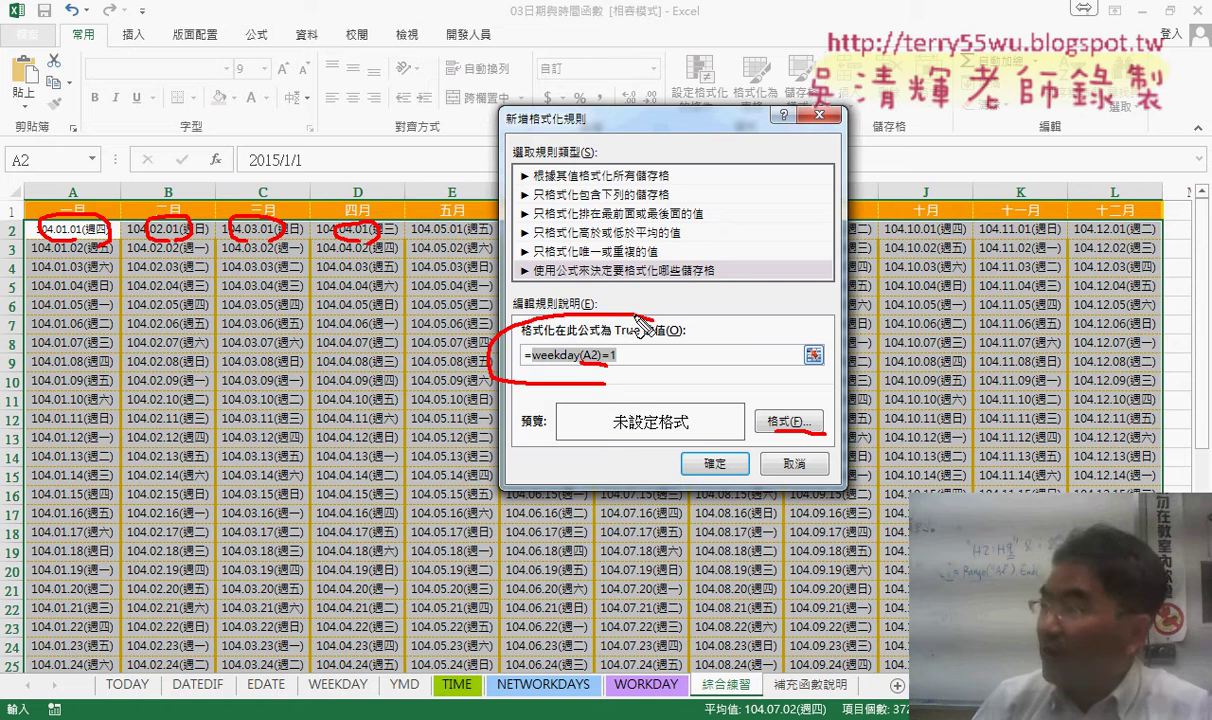
pyautogui.moveTo(453, 263)
pyautogui.mouseDown()
pyautogui.moveTo(508, 322)
pyautogui.moveTo(505, 292)
pyautogui.mouseUp()
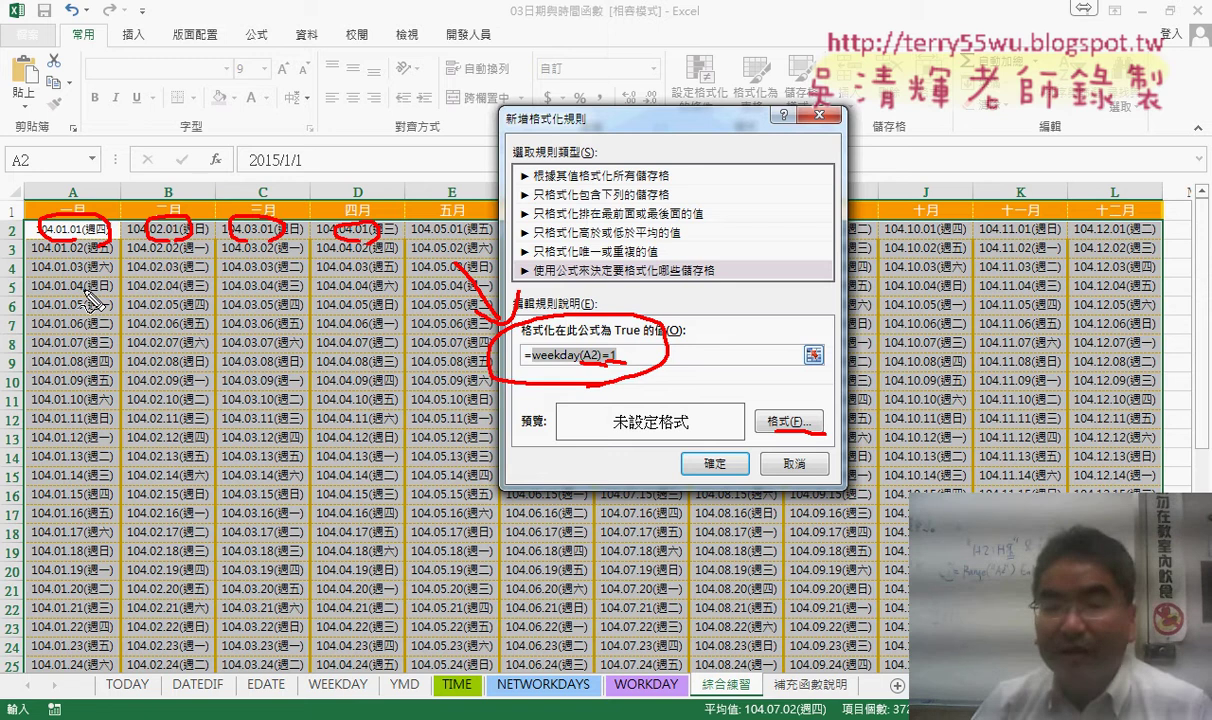
# Give the Sunday rule a red font colour and a yellow fill
pyautogui.press('Escape')
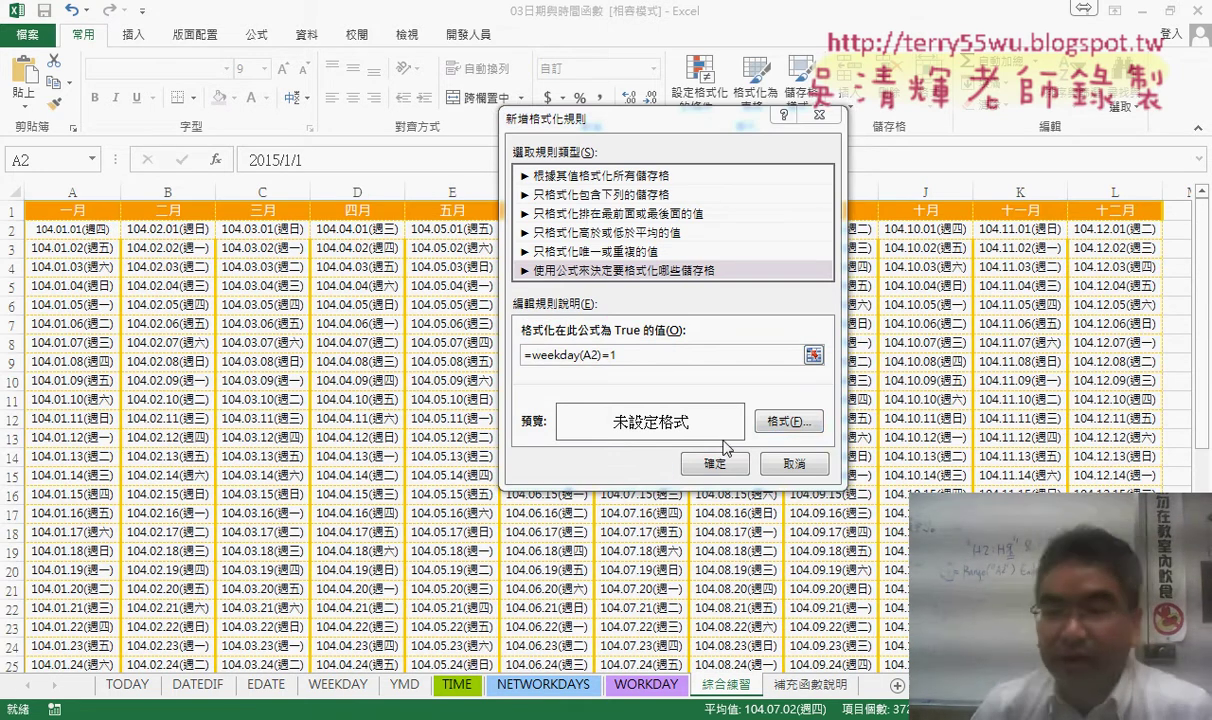
pyautogui.click(789, 421)
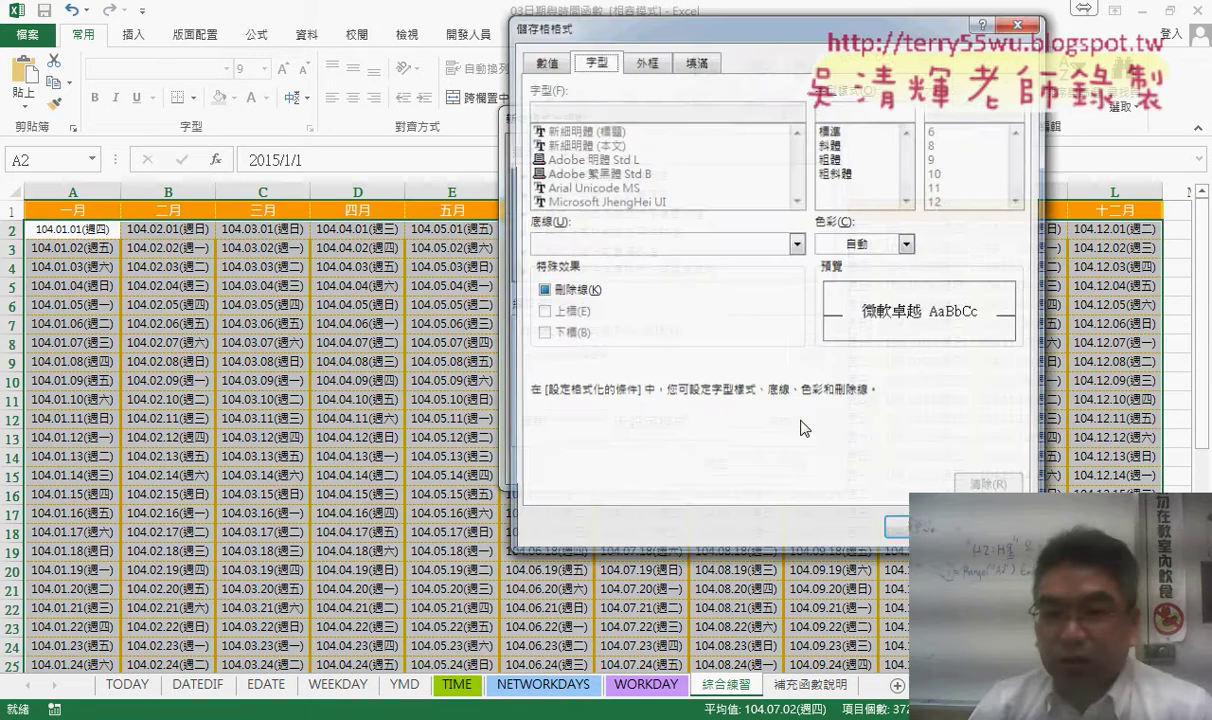
pyautogui.click(834, 239)
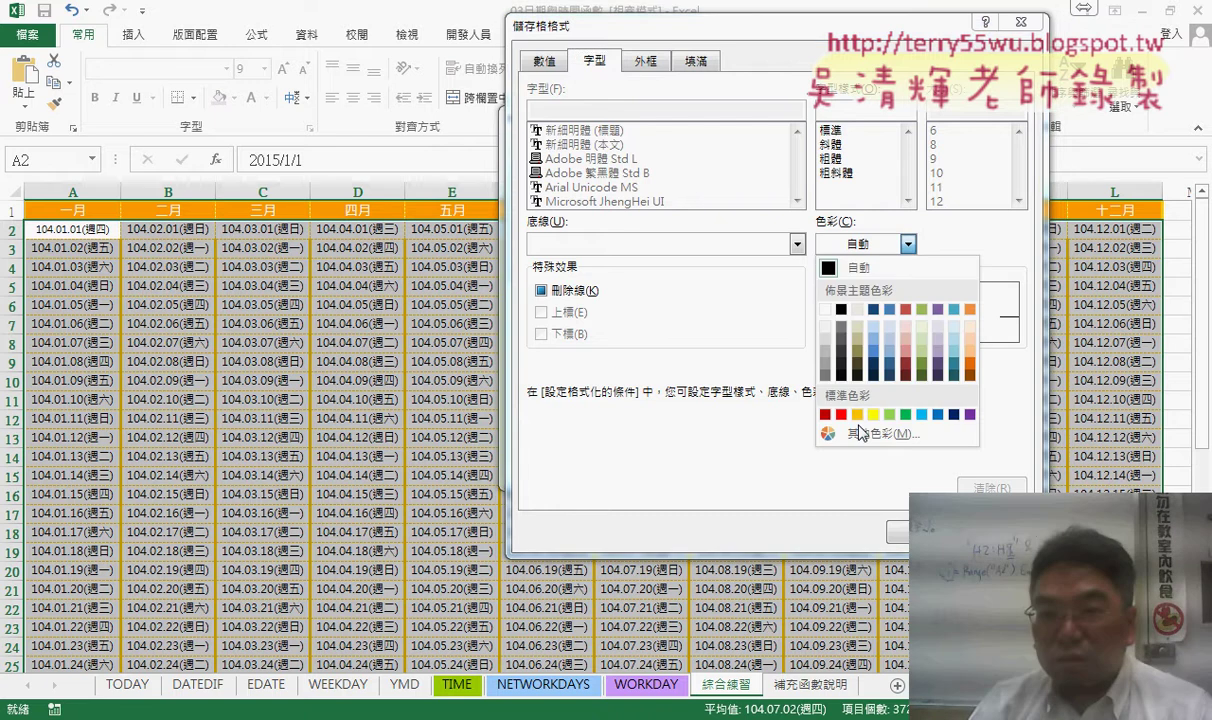
pyautogui.click(822, 405)
pyautogui.click(693, 61)
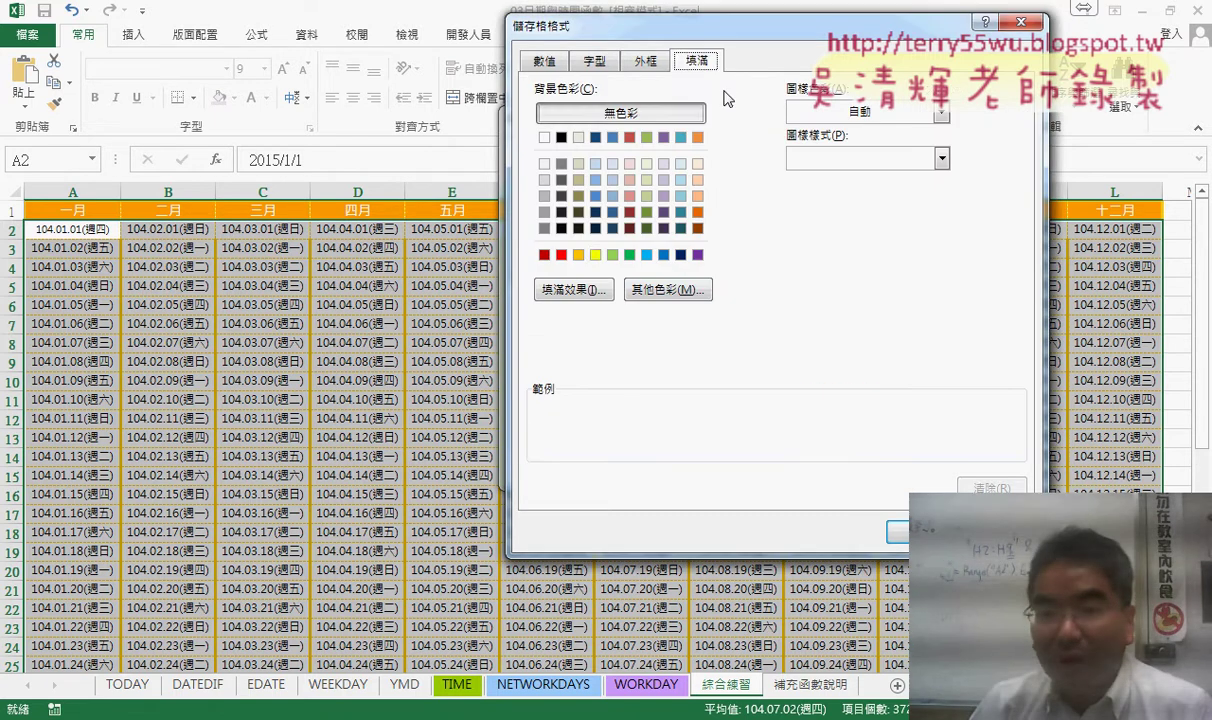
pyautogui.click(595, 254)
pyautogui.click(900, 532)
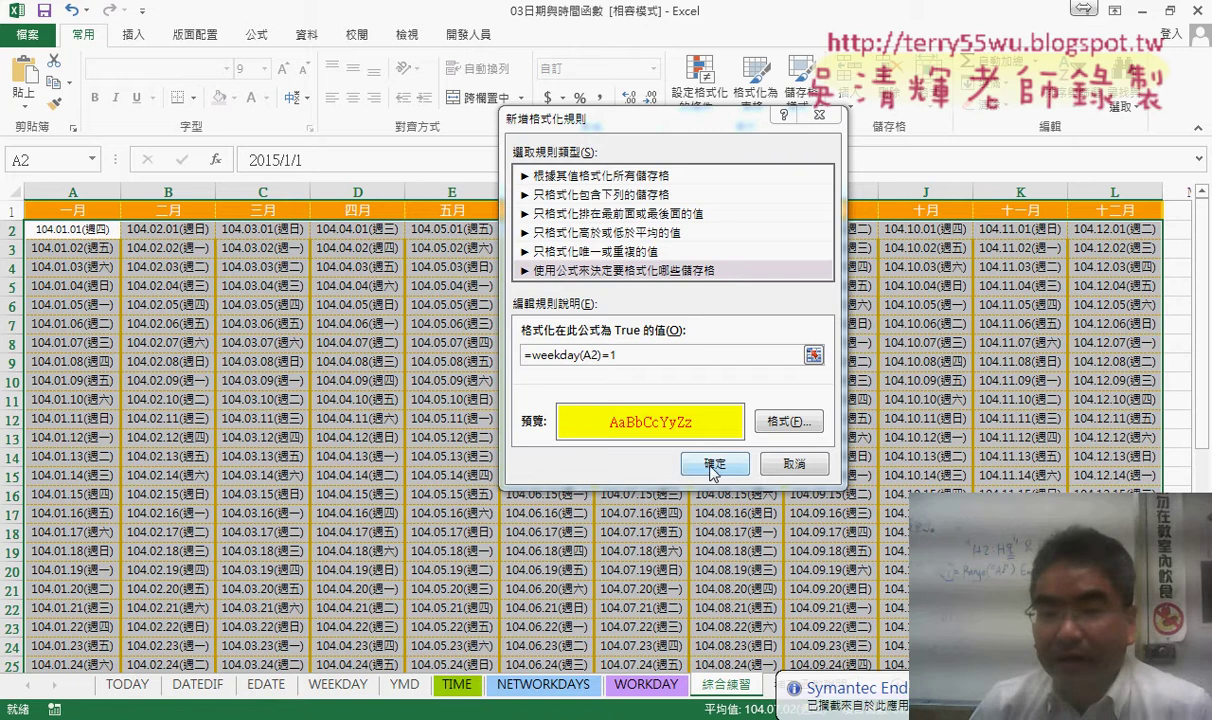
# Copy the weekday(A2)=1 formula for reuse and apply the Sunday highlighting rule
pyautogui.moveTo(618, 355); pyautogui.dragTo(522, 355)
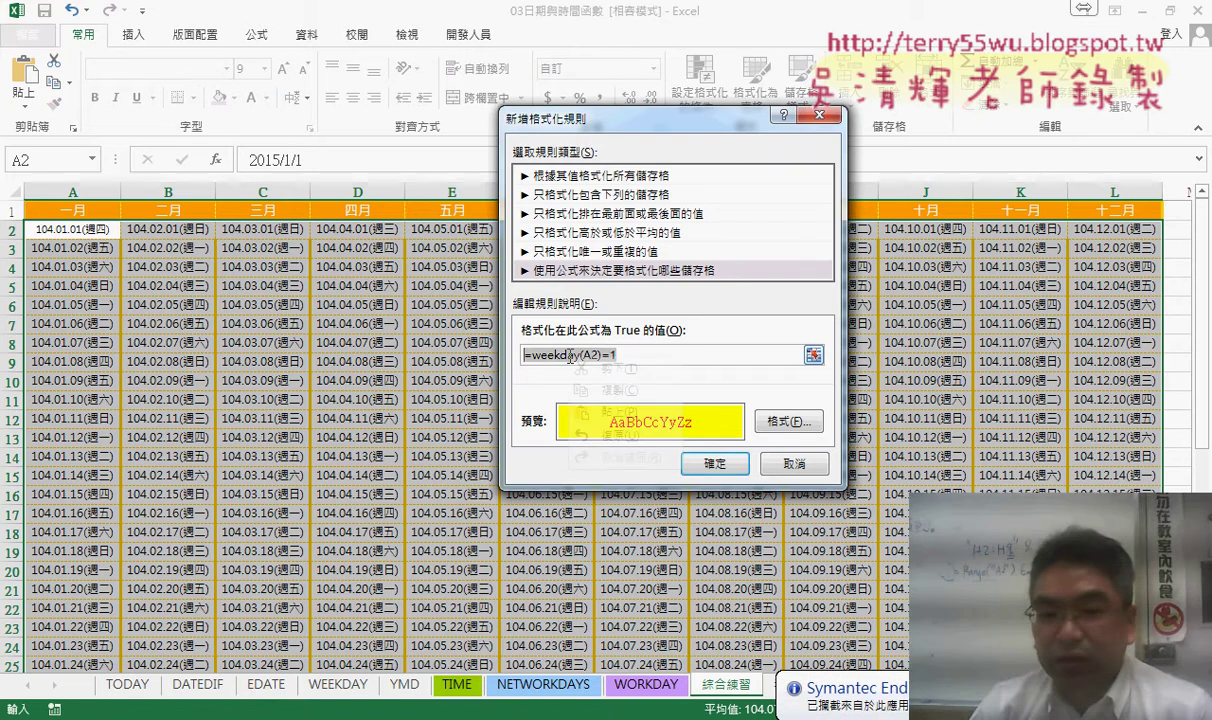
pyautogui.rightClick(545, 357)
pyautogui.click(580, 400)
pyautogui.click(714, 464)
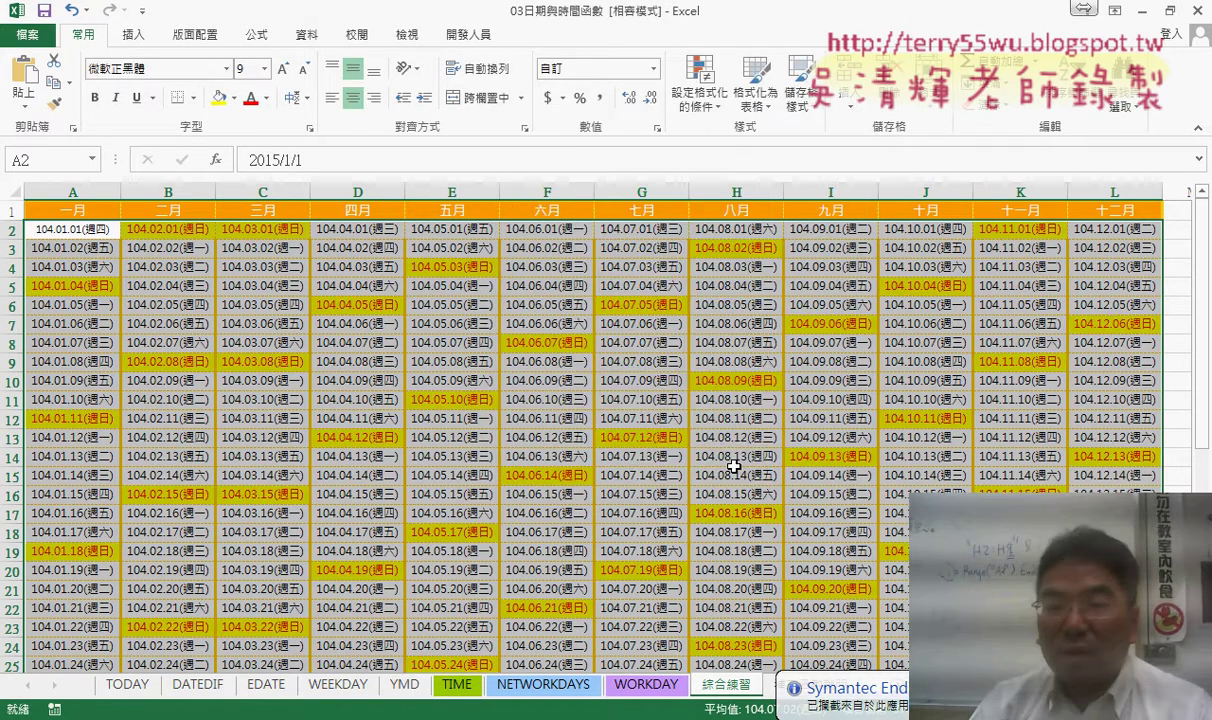
pyautogui.click(700, 85)
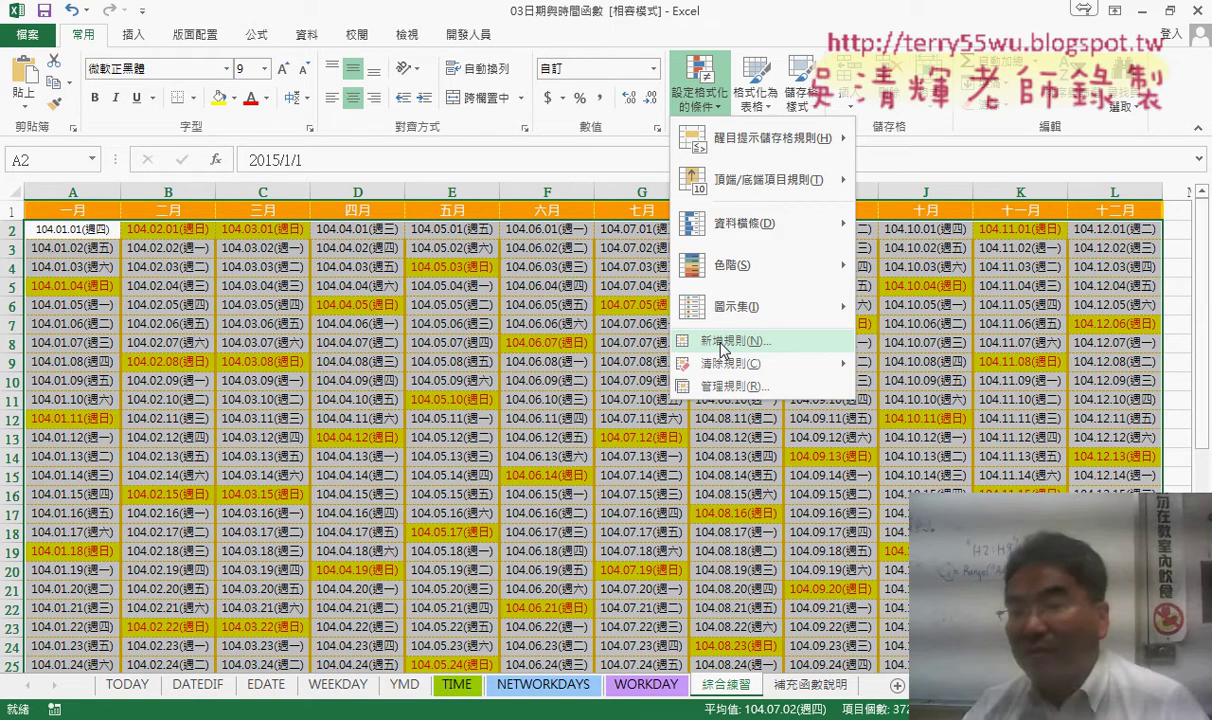
# Create a new formula-based rule with the pasted weekday formula for Saturdays
pyautogui.click(723, 343)
pyautogui.click(467, 248)
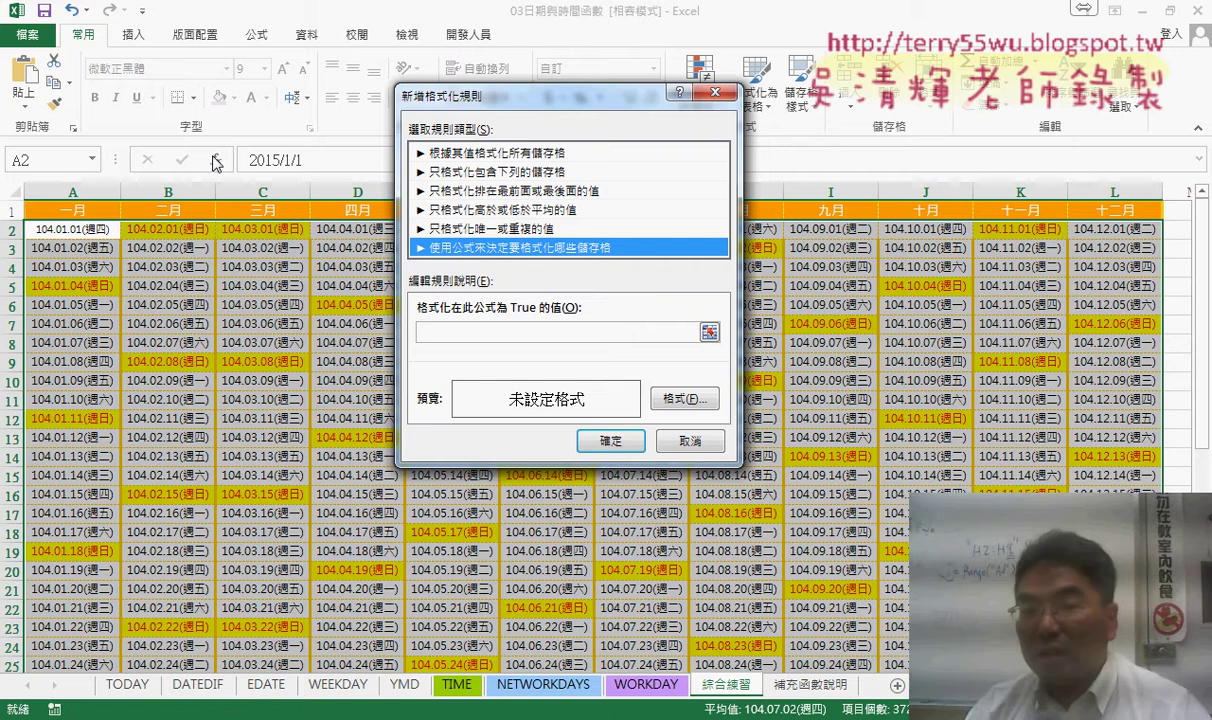
pyautogui.rightClick(439, 332)
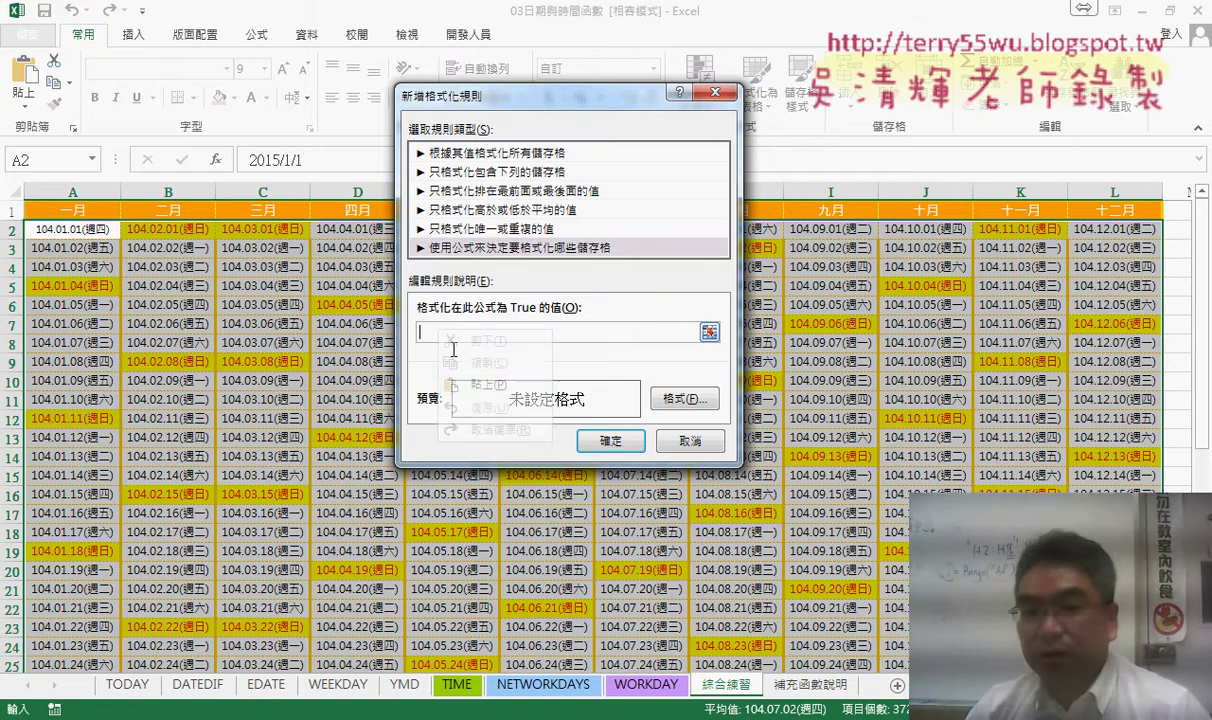
pyautogui.click(490, 388)
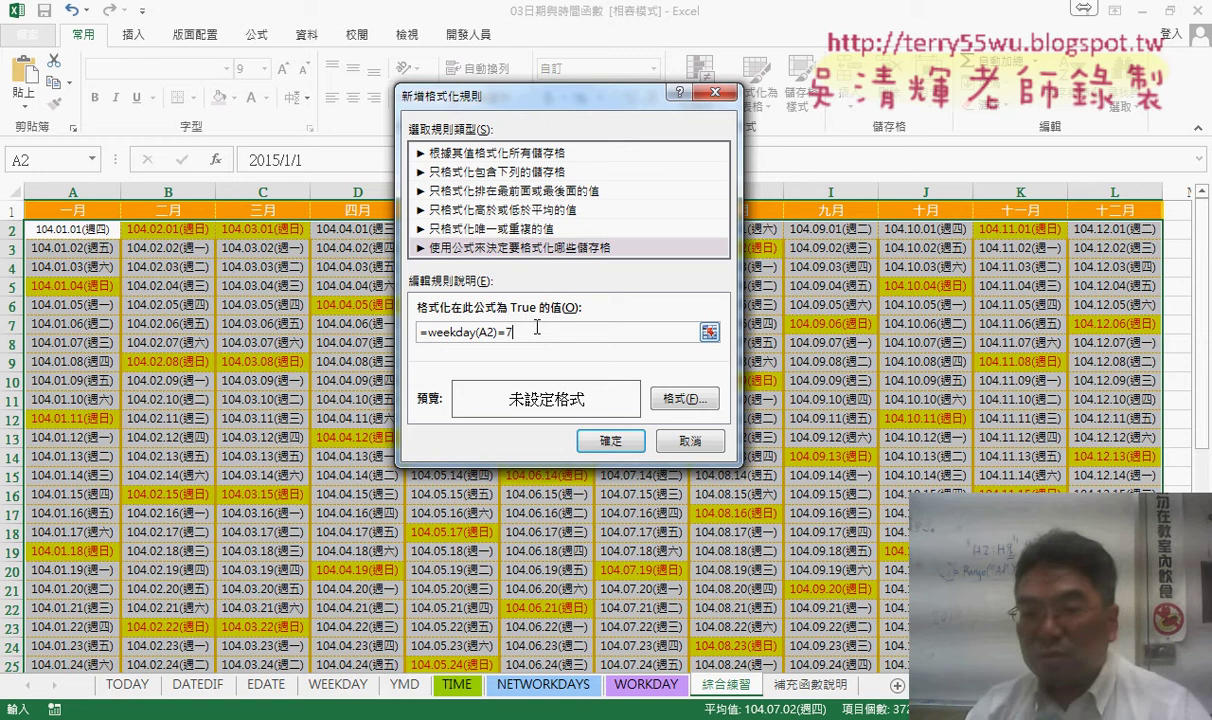
# Format Saturdays with a light green fill and olive text, and apply the rule
pyautogui.click(688, 399)
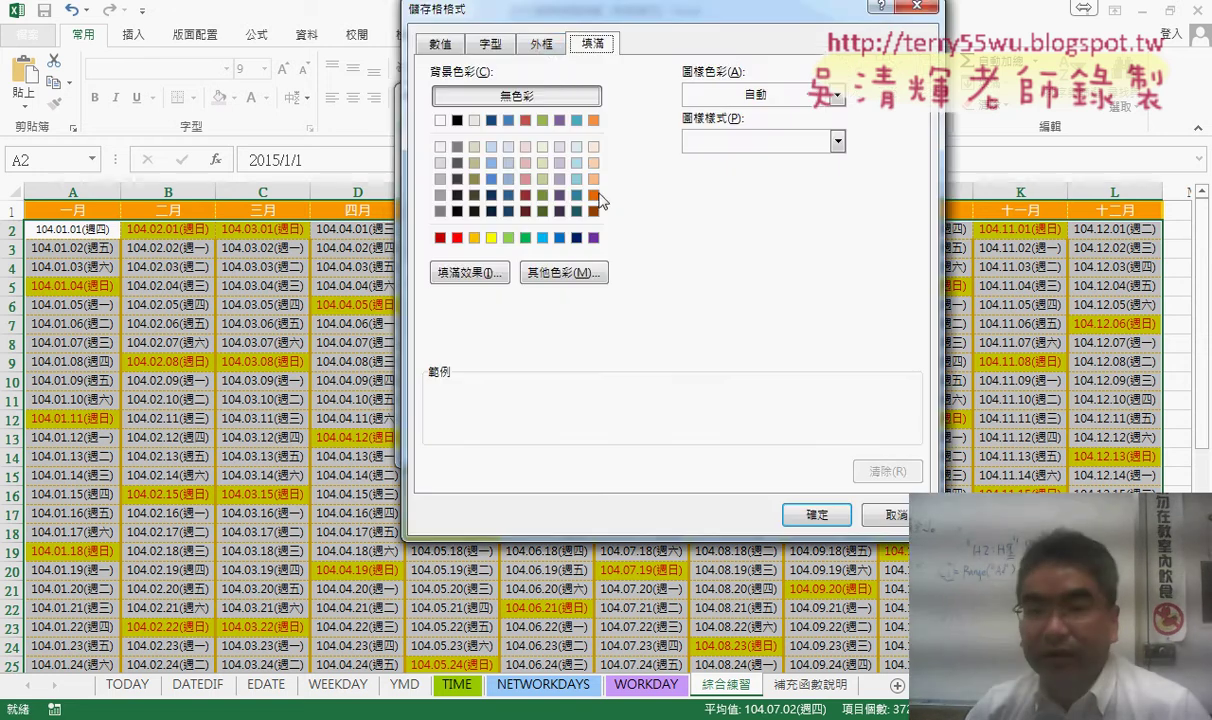
pyautogui.click(543, 148)
pyautogui.click(489, 44)
pyautogui.click(750, 228)
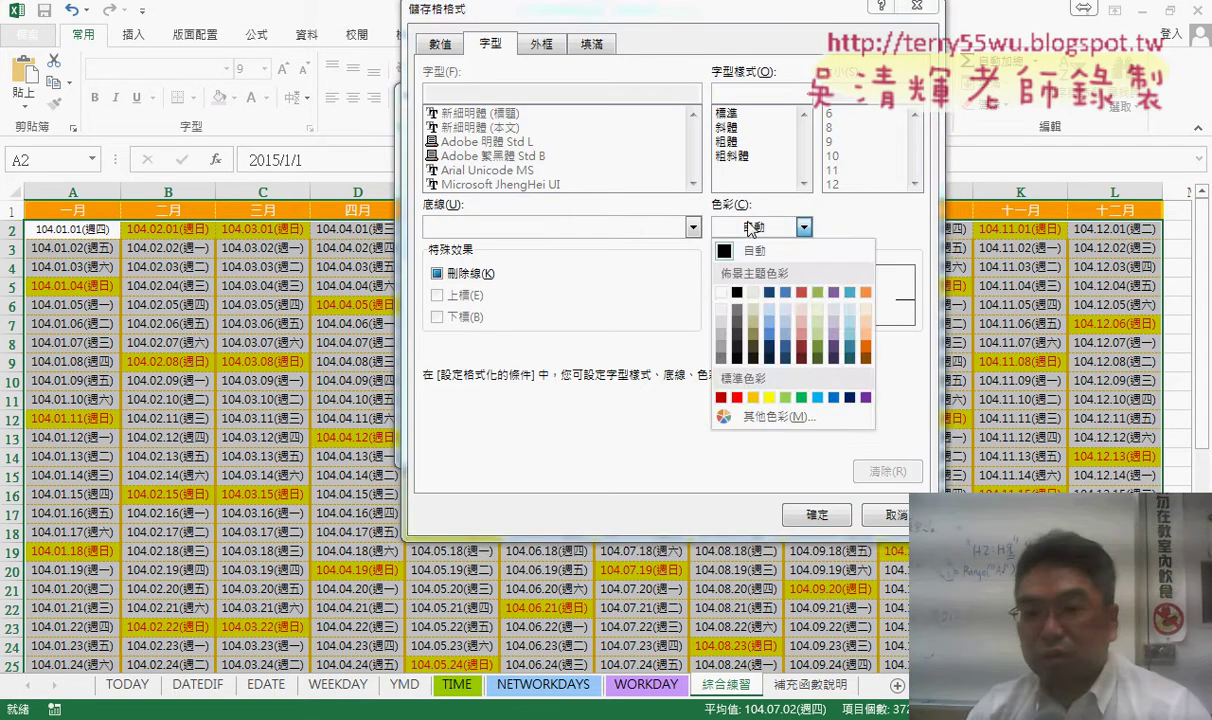
pyautogui.click(818, 358)
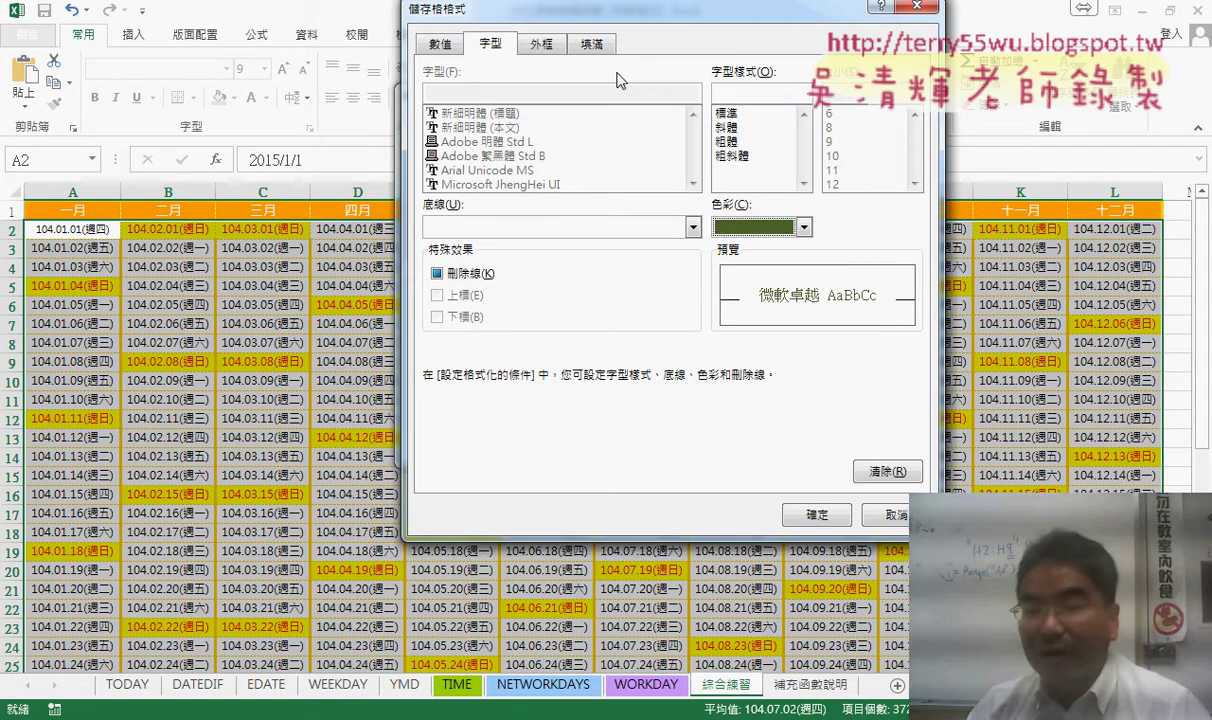
pyautogui.click(816, 514)
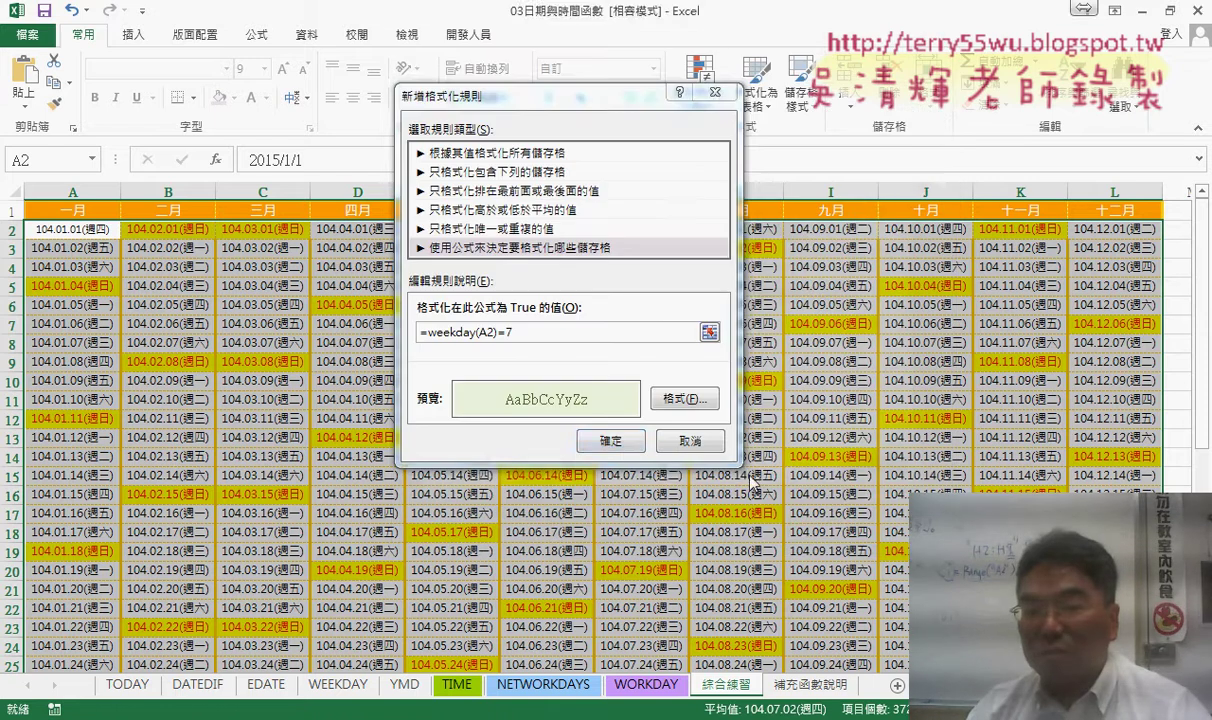
pyautogui.click(612, 441)
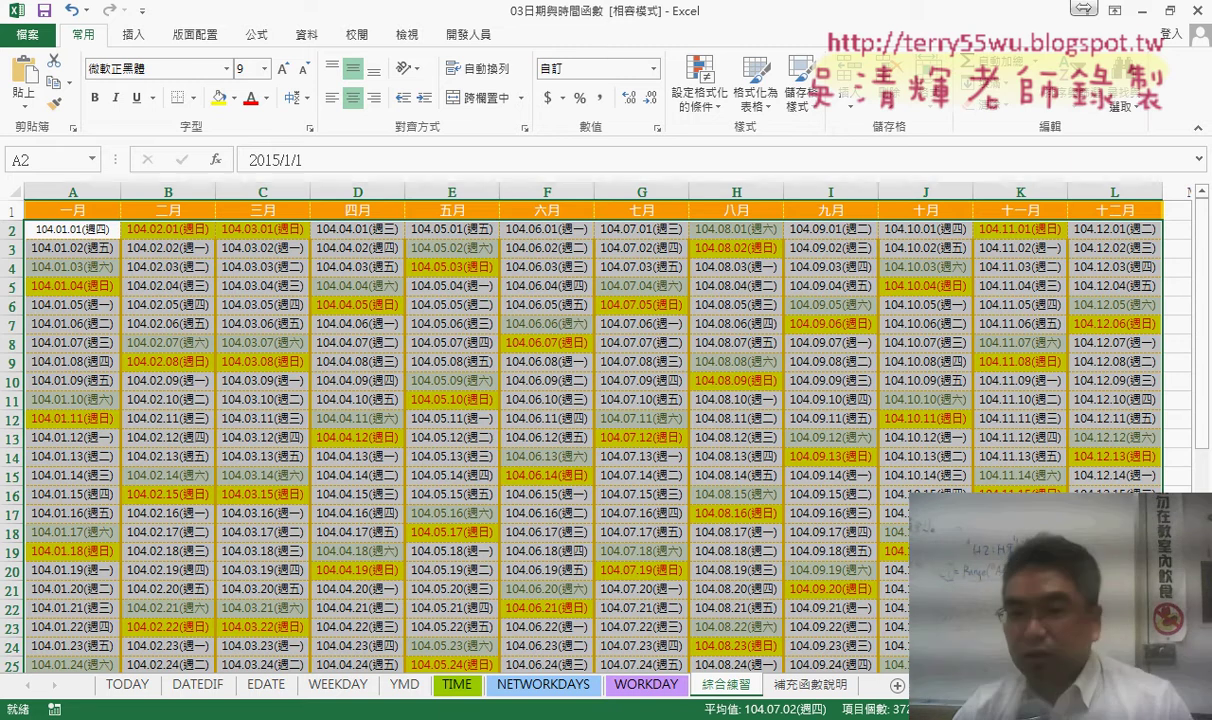
pyautogui.click(700, 104)
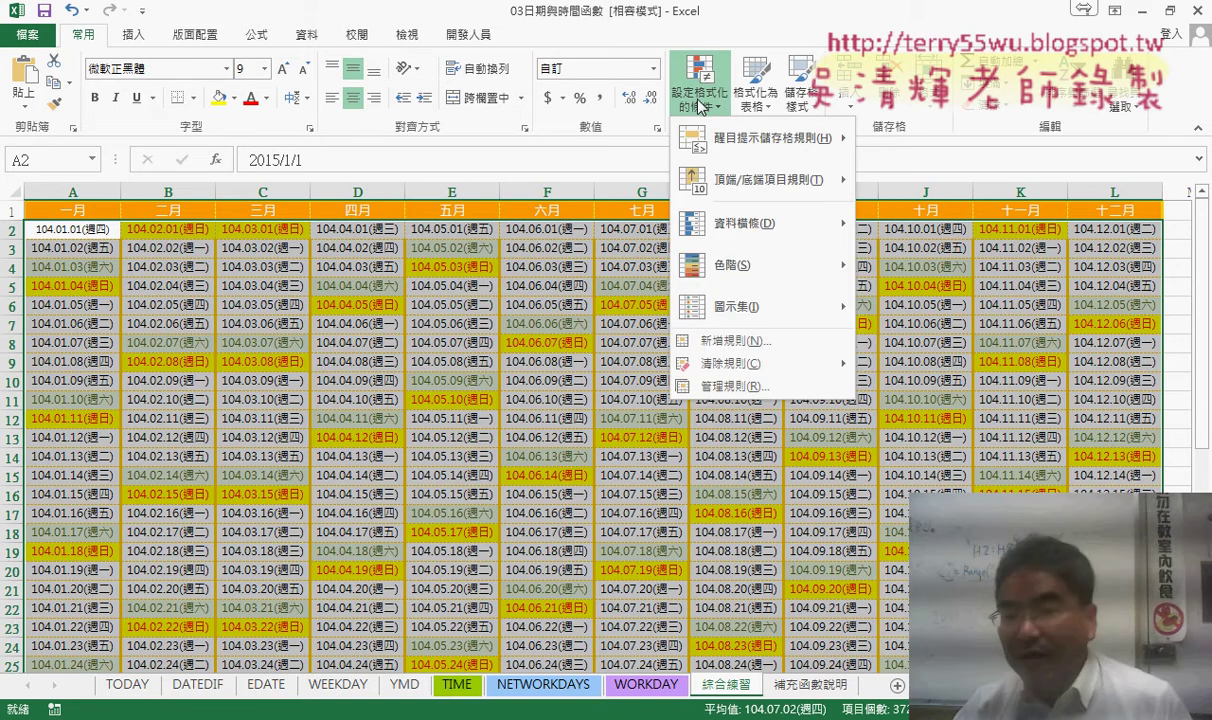
pyautogui.click(735, 387)
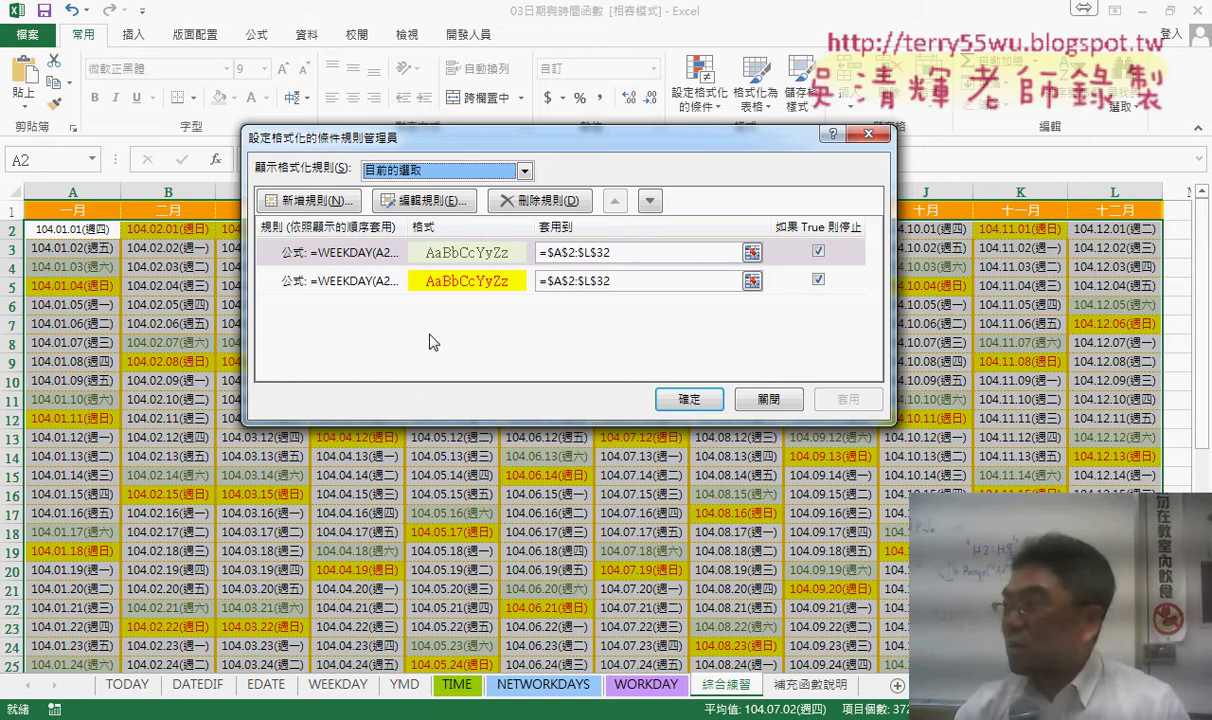
pyautogui.click(433, 255)
pyautogui.click(445, 203)
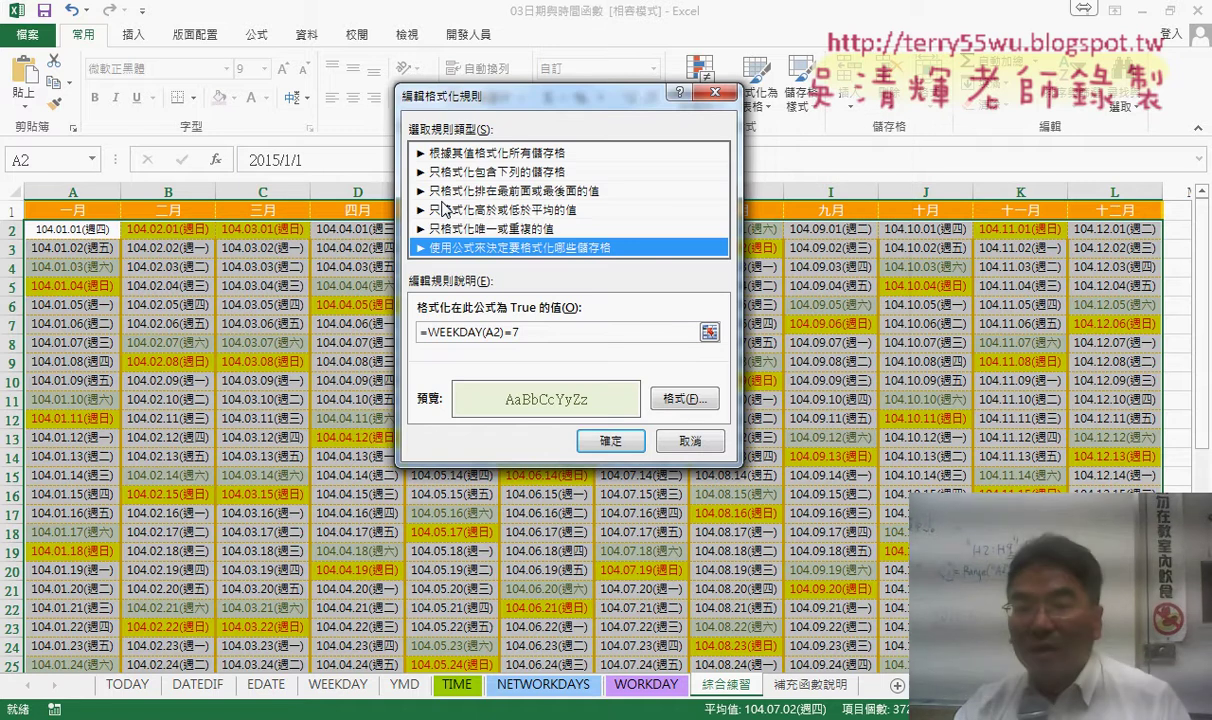
pyautogui.click(690, 443)
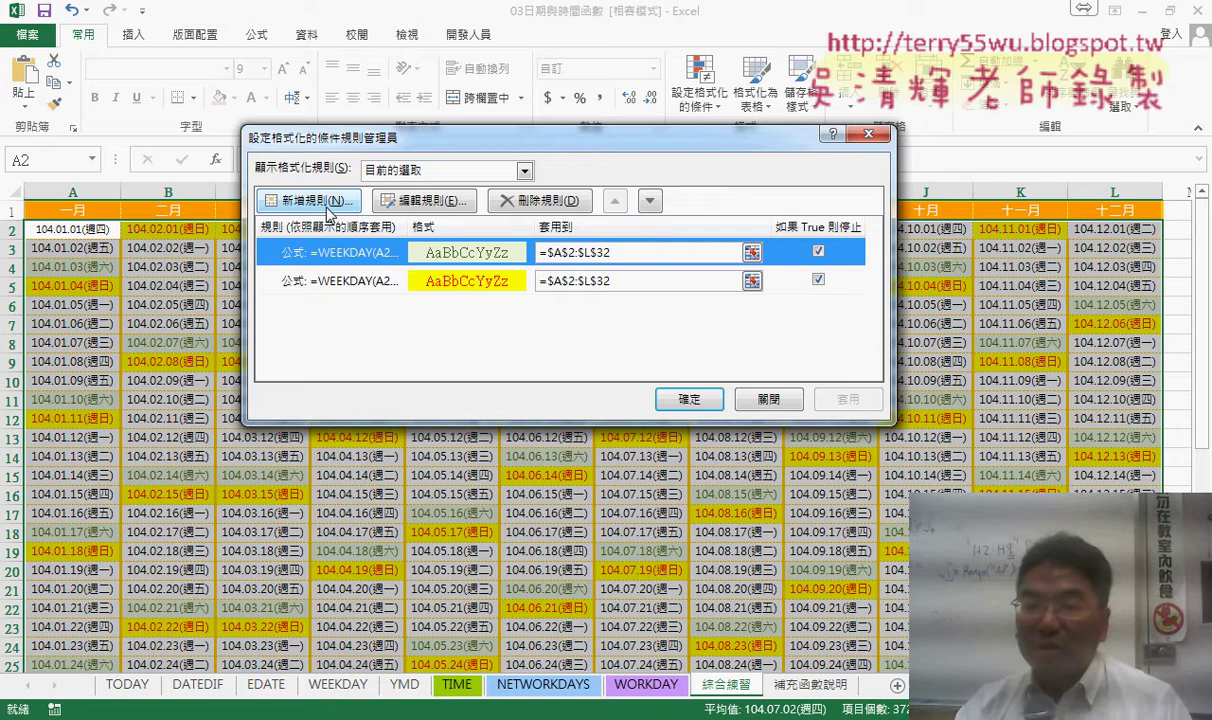
pyautogui.click(675, 398)
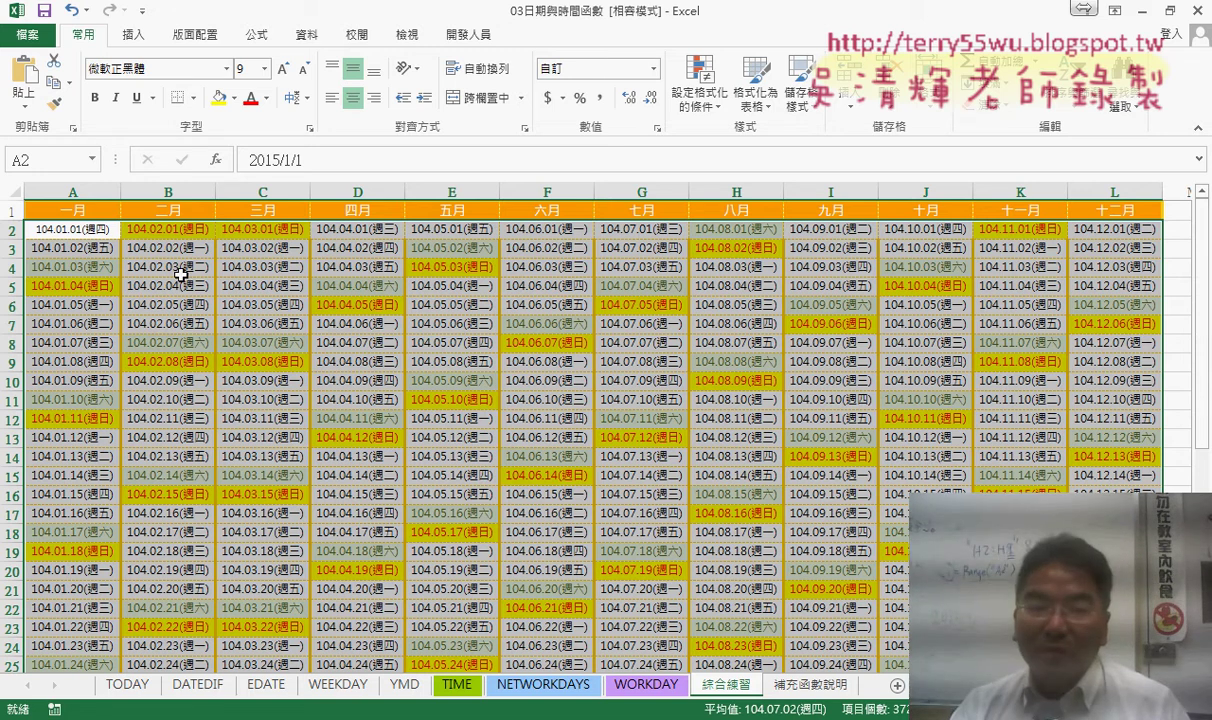
# Insert blank rows at rows 3 and 5, and check the date formula in A2
pyautogui.click(7, 248)
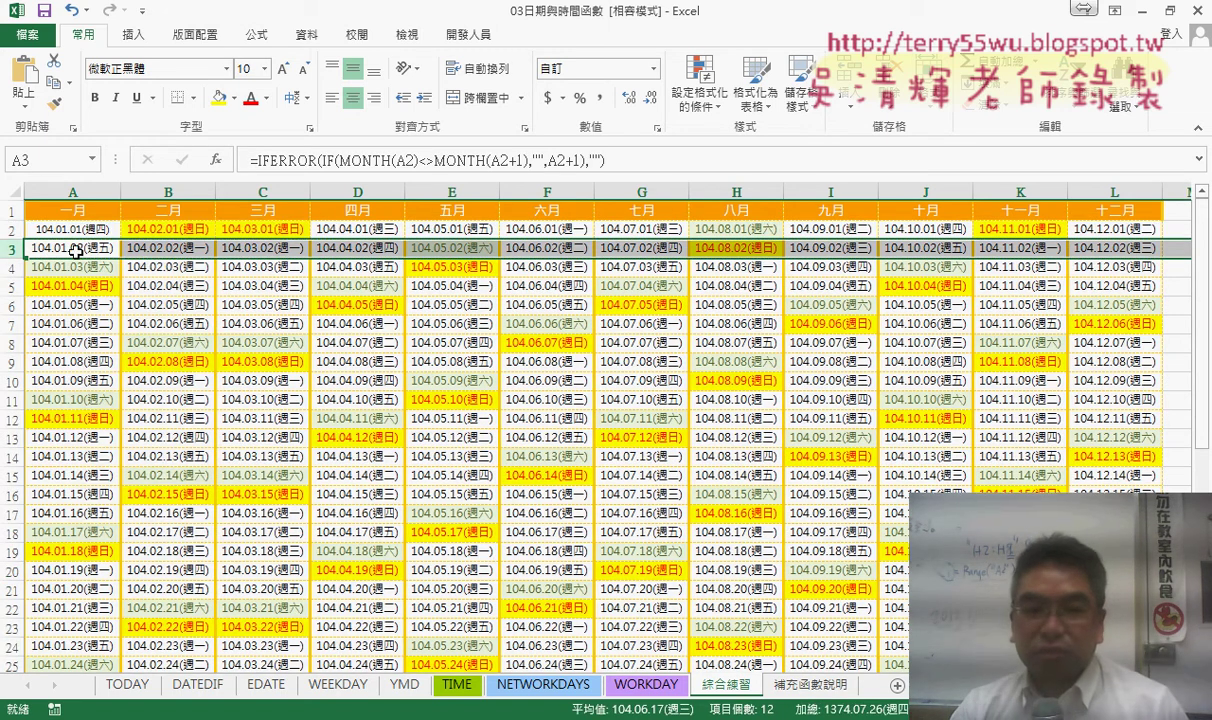
pyautogui.rightClick(76, 250)
pyautogui.click(116, 384)
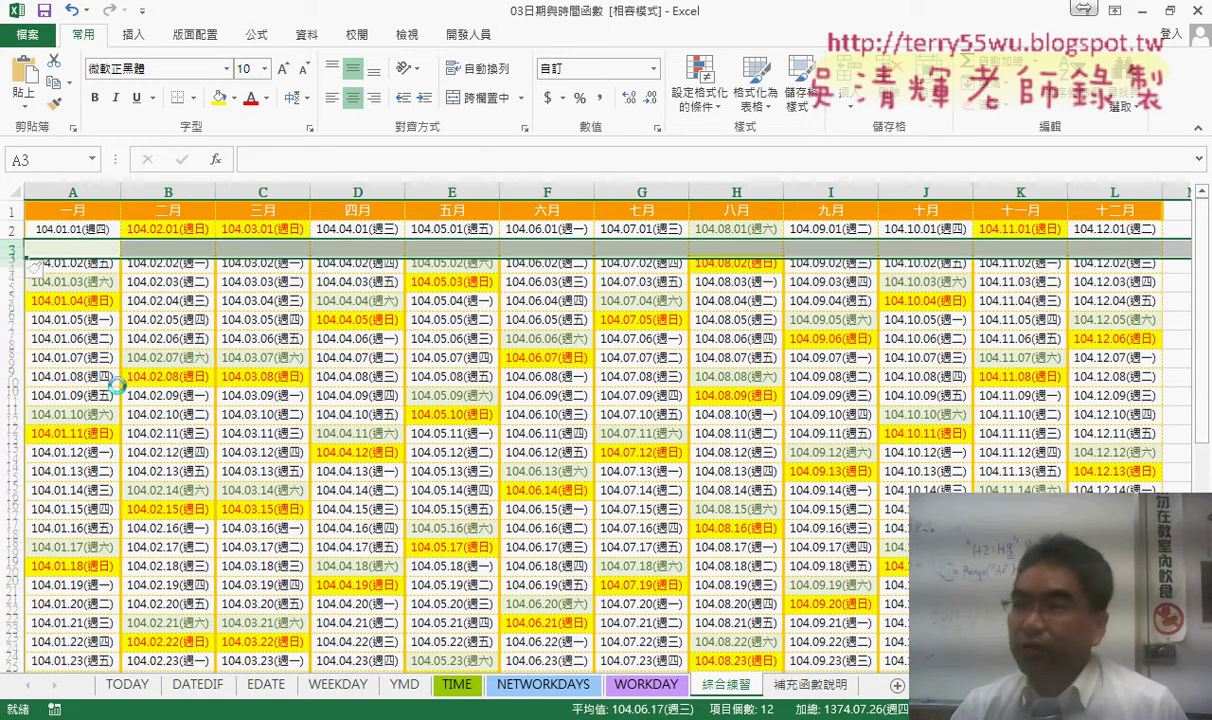
pyautogui.click(12, 286)
pyautogui.rightClick(70, 288)
pyautogui.click(116, 421)
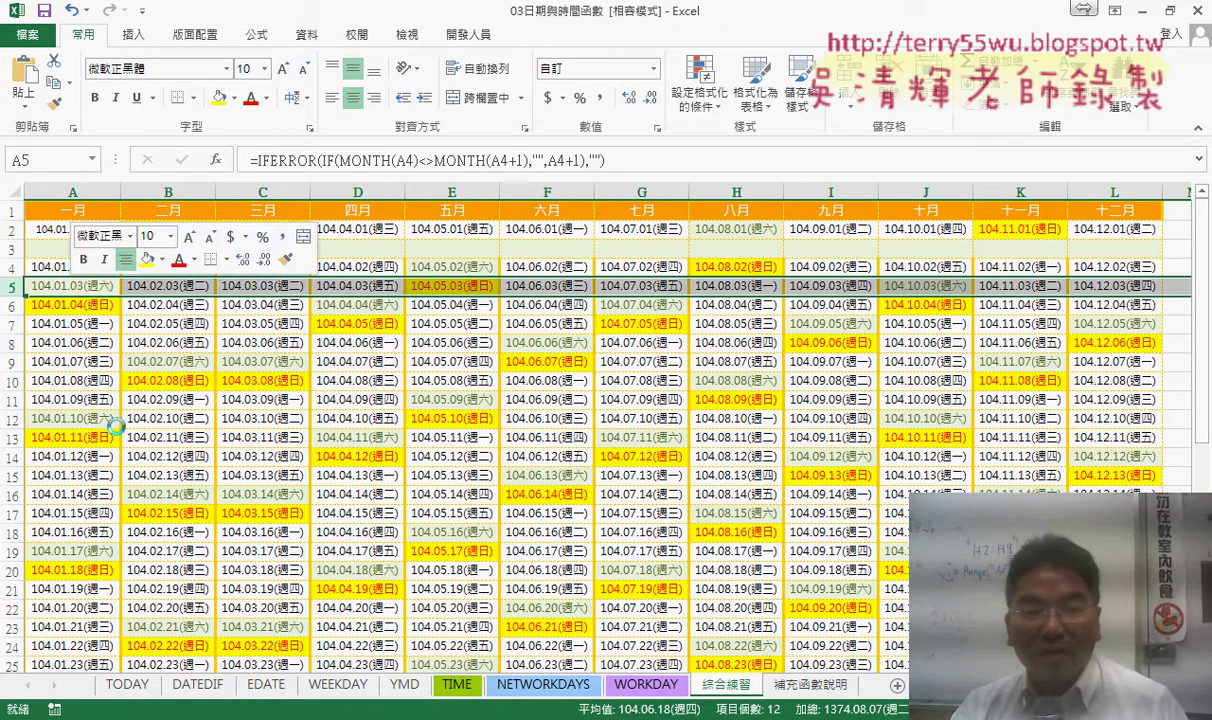
pyautogui.click(90, 249)
pyautogui.click(88, 229)
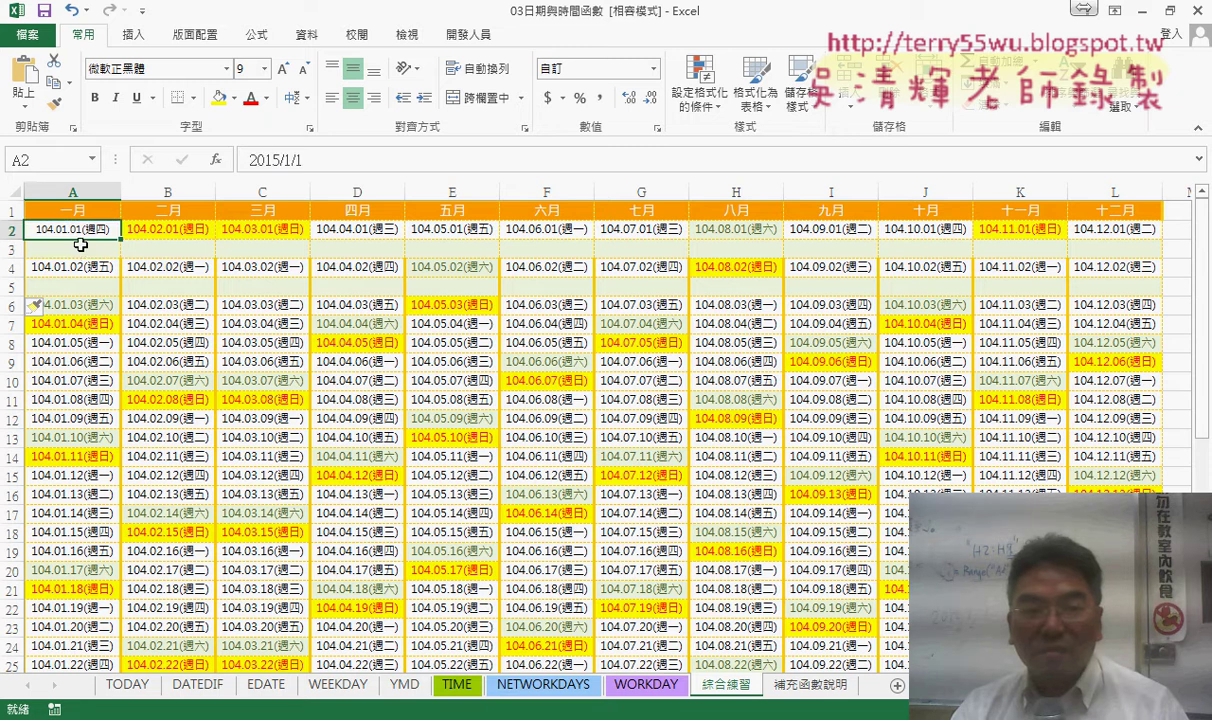
pyautogui.click(91, 252)
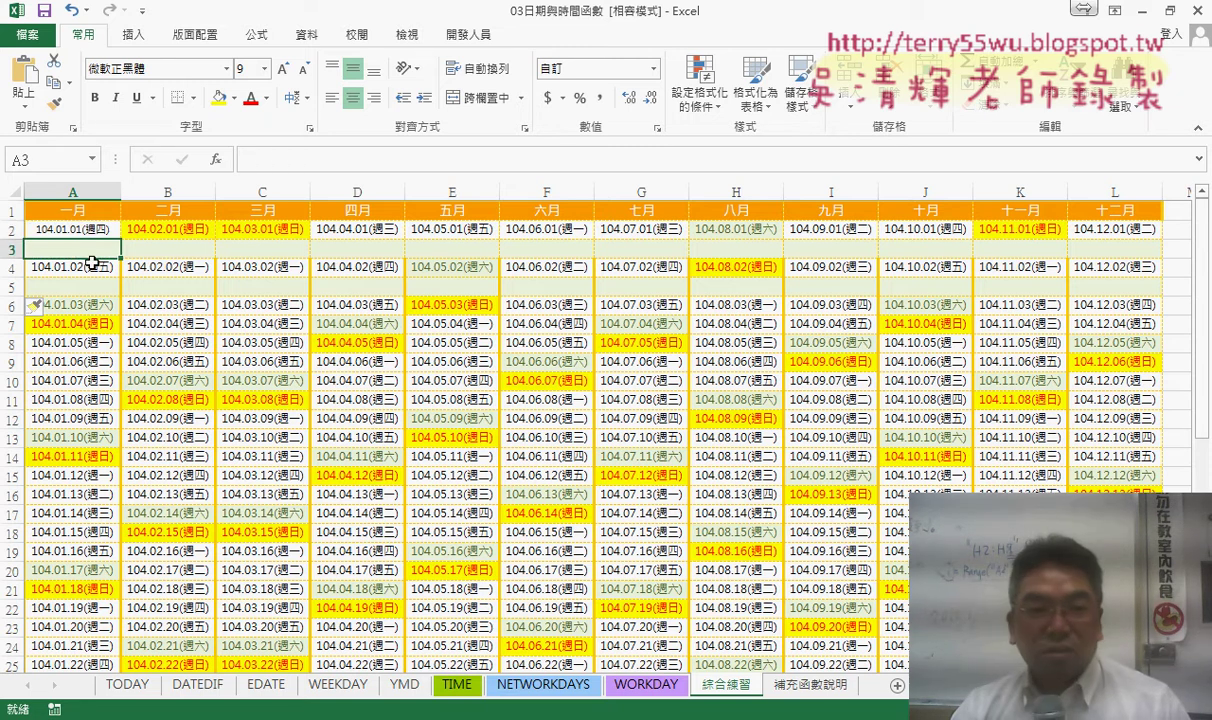
# Insert blank rows above rows 7 and 9 of the date grid
pyautogui.click(8, 323)
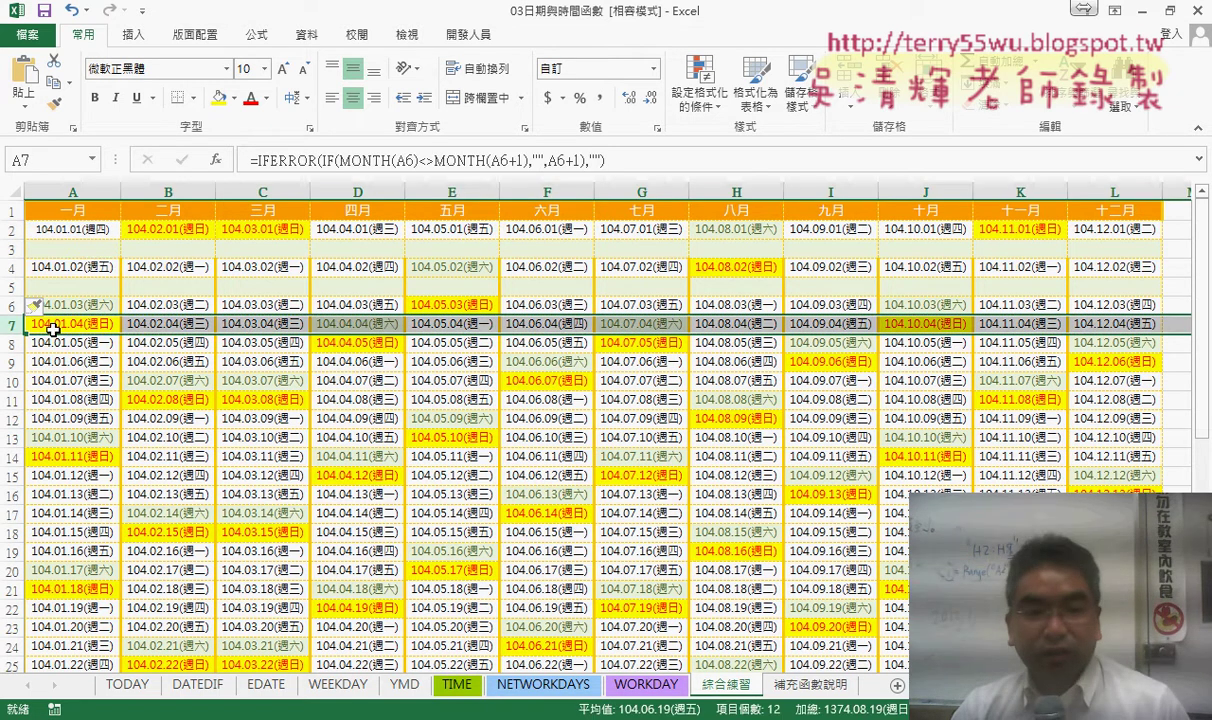
pyautogui.rightClick(66, 321)
pyautogui.click(110, 455)
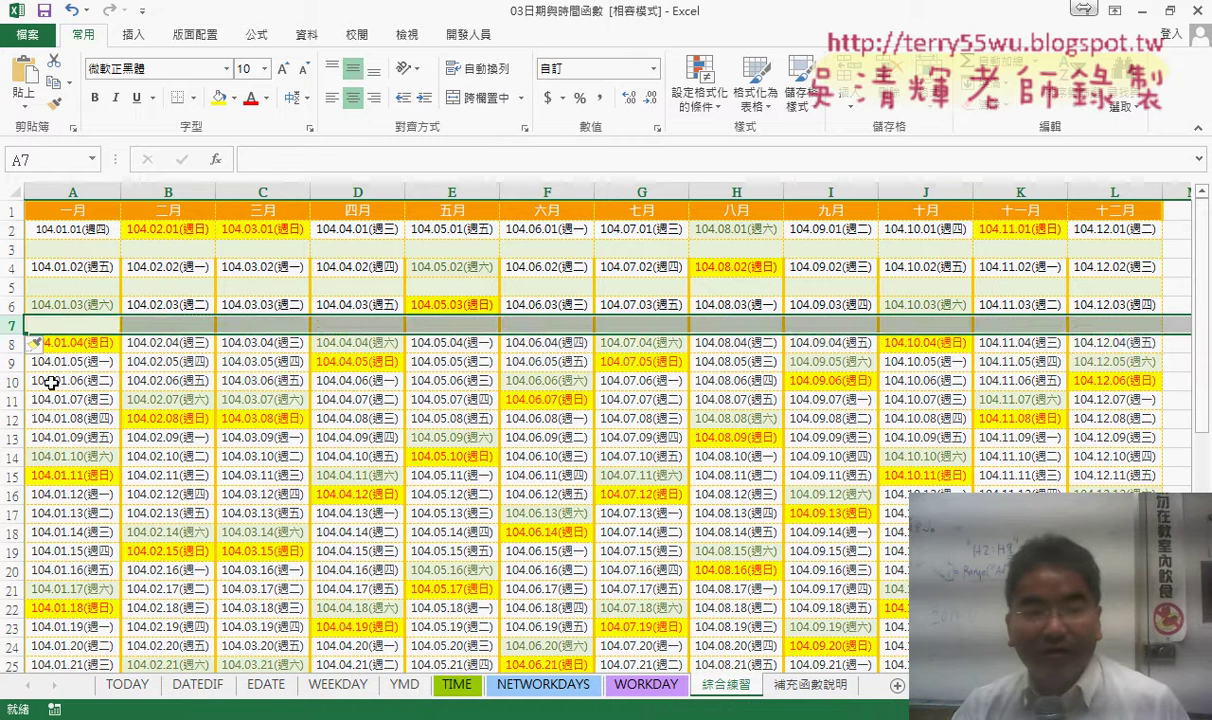
pyautogui.click(10, 361)
pyautogui.rightClick(90, 365)
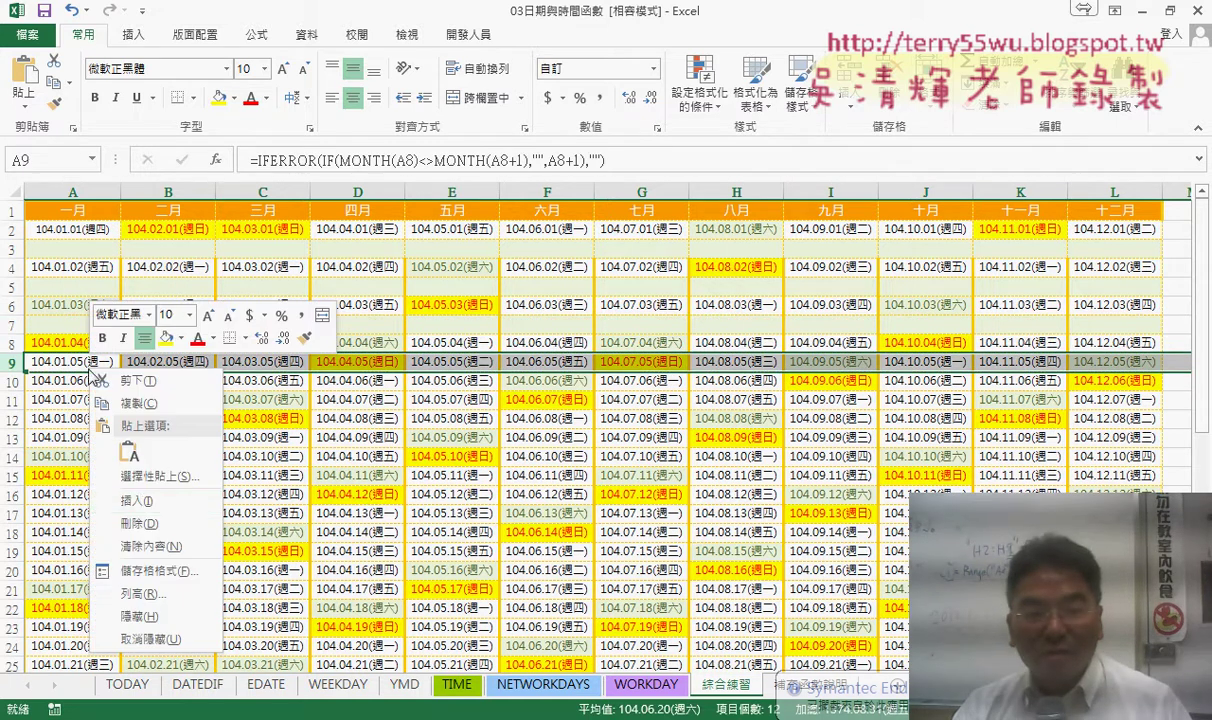
pyautogui.click(137, 500)
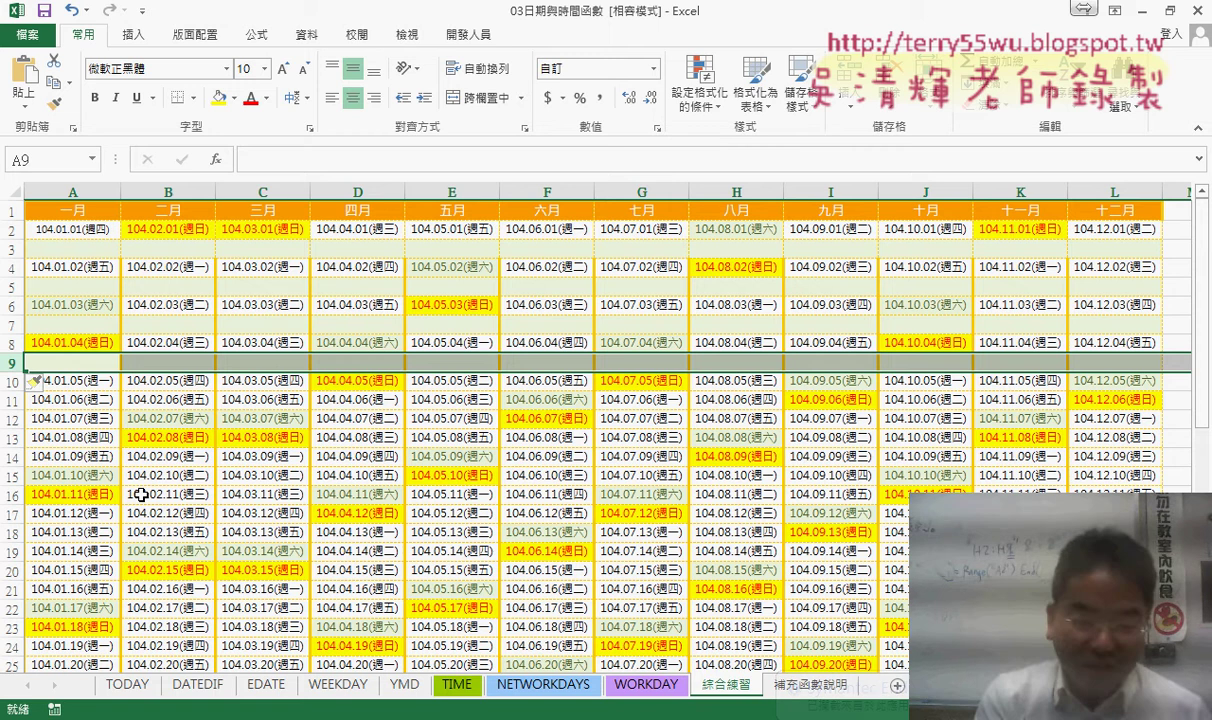
# Remove the inserted blank rows so the dates sit in consecutive rows again
pyautogui.hotkey('ctrl', '-')
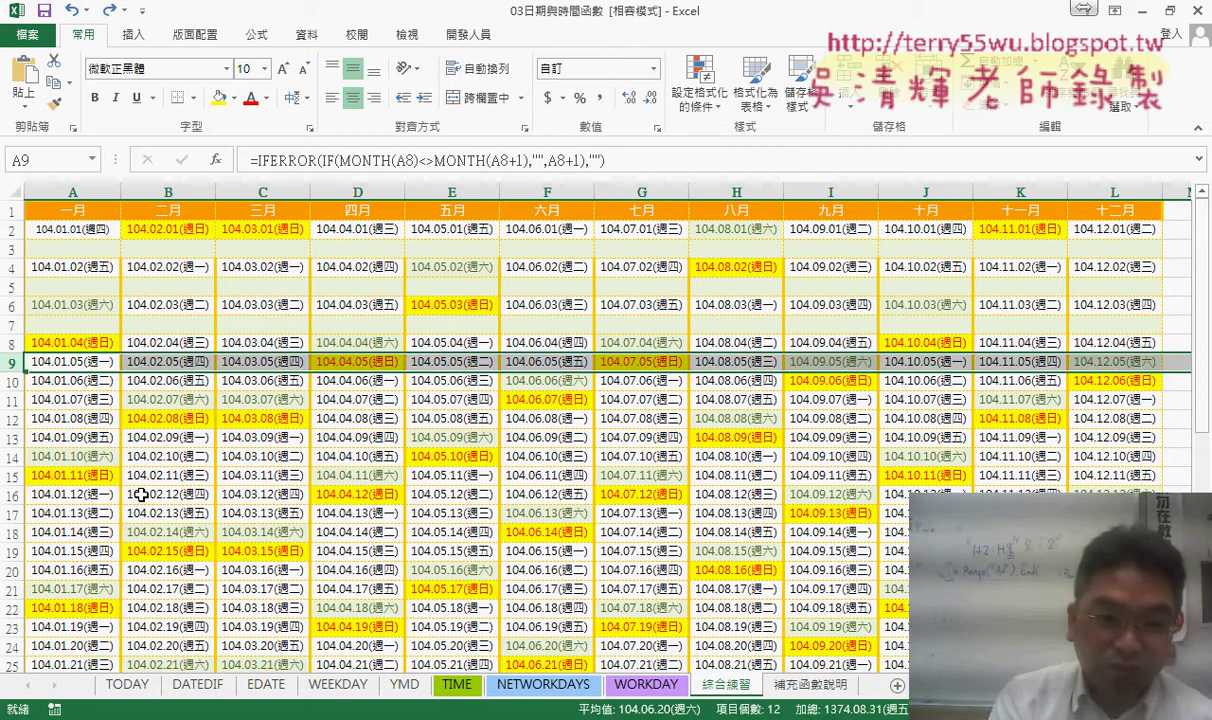
pyautogui.press('Up')
pyautogui.press('Up')
pyautogui.hotkey('shift', 'space')
pyautogui.hotkey('ctrl', '-')
pyautogui.press('Up')
pyautogui.press('Up')
pyautogui.hotkey('shift', 'space')
pyautogui.hotkey('ctrl', '-')
pyautogui.press('Up')
pyautogui.press('Up')
pyautogui.hotkey('shift', 'space')
pyautogui.hotkey('ctrl', '-')
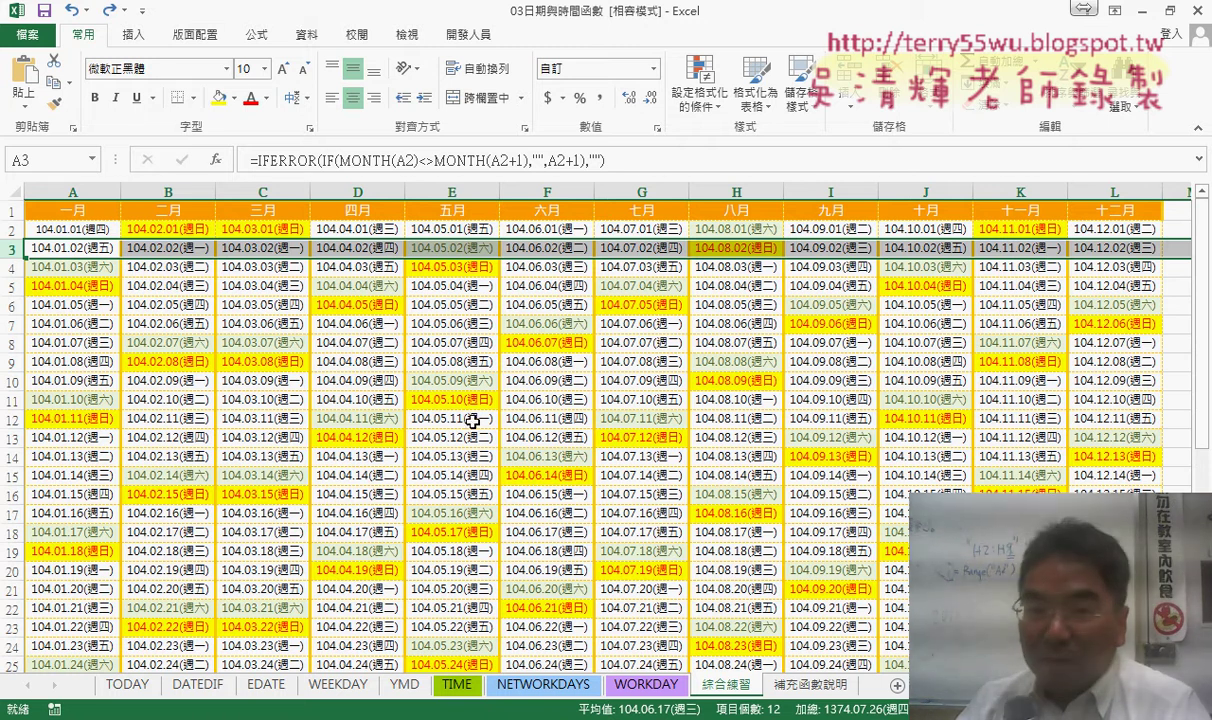
# Look over the macro list, then copy the 綜合練習 sheet to 綜合練習 (2)
pyautogui.click(467, 34)
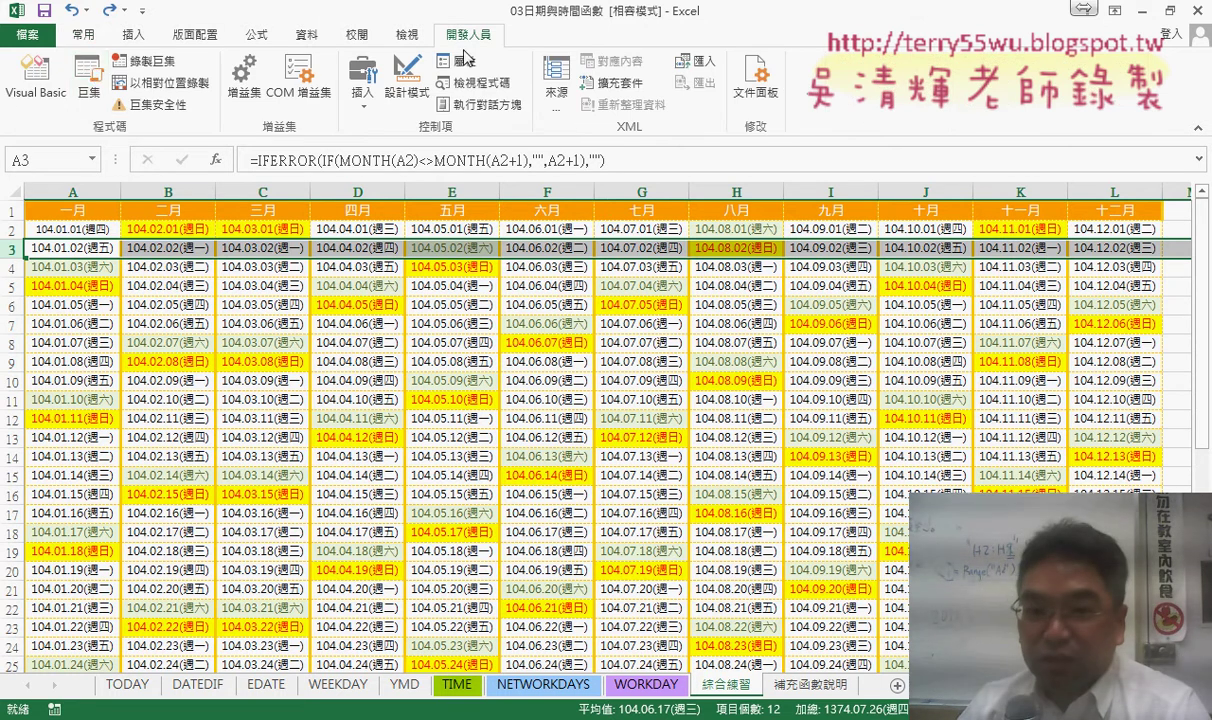
pyautogui.click(84, 82)
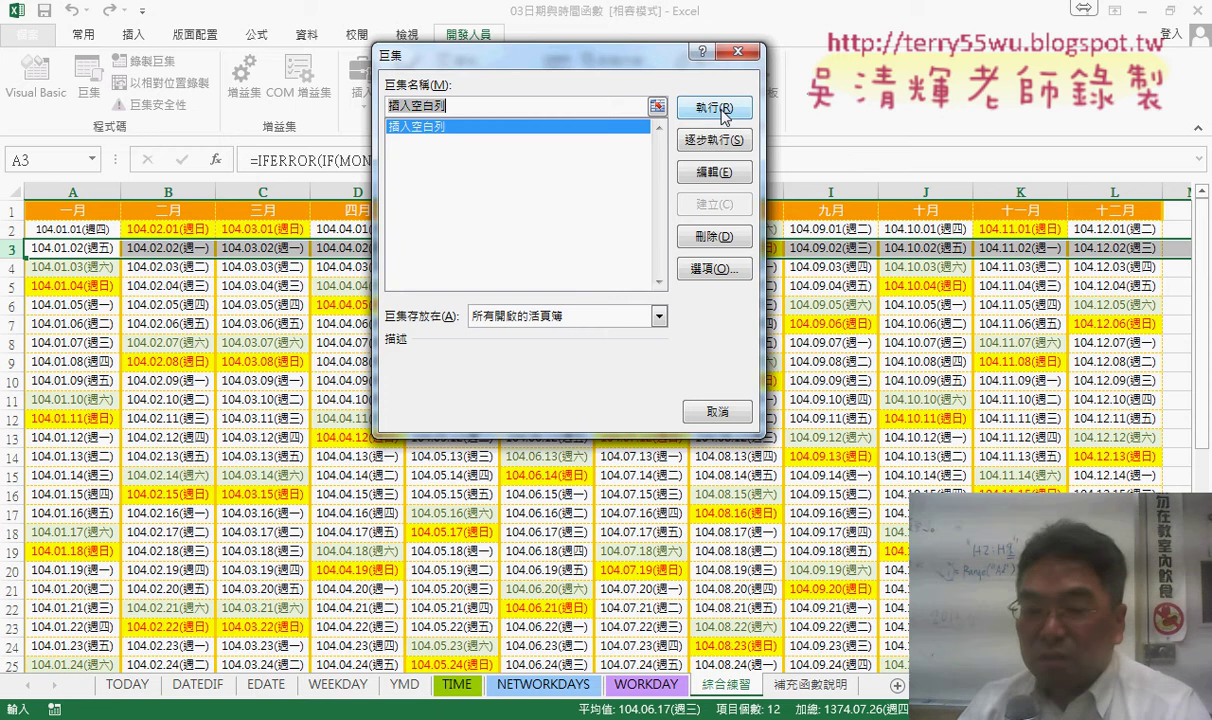
pyautogui.click(737, 51)
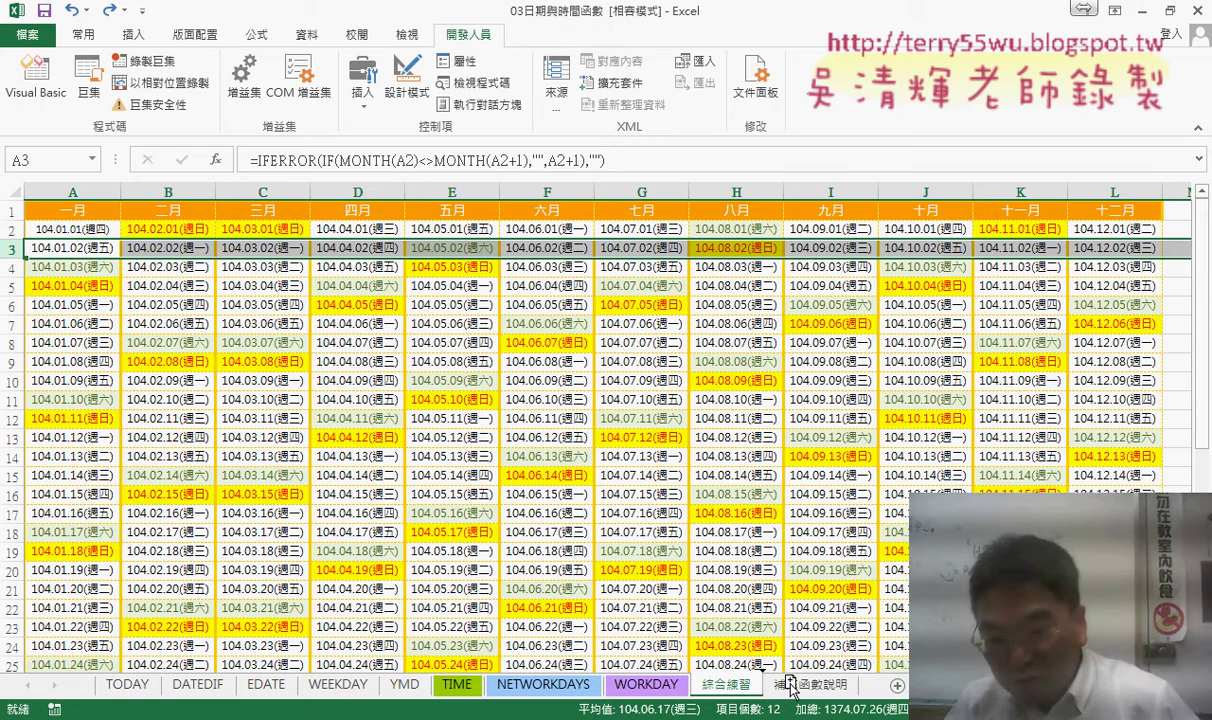
pyautogui.moveTo(790, 686); pyautogui.dragTo(822, 697)
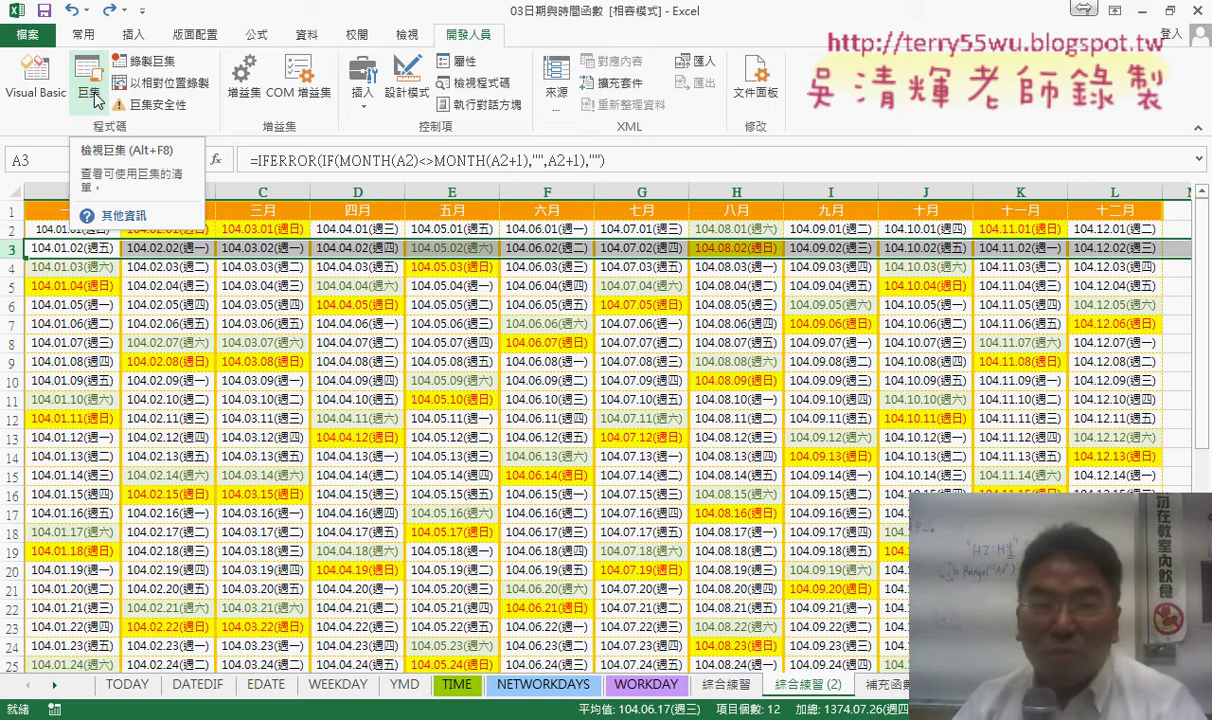
# Run the 插入空白列 macro on the copy and compare it with the original 綜合練習 sheet
pyautogui.click(96, 99)
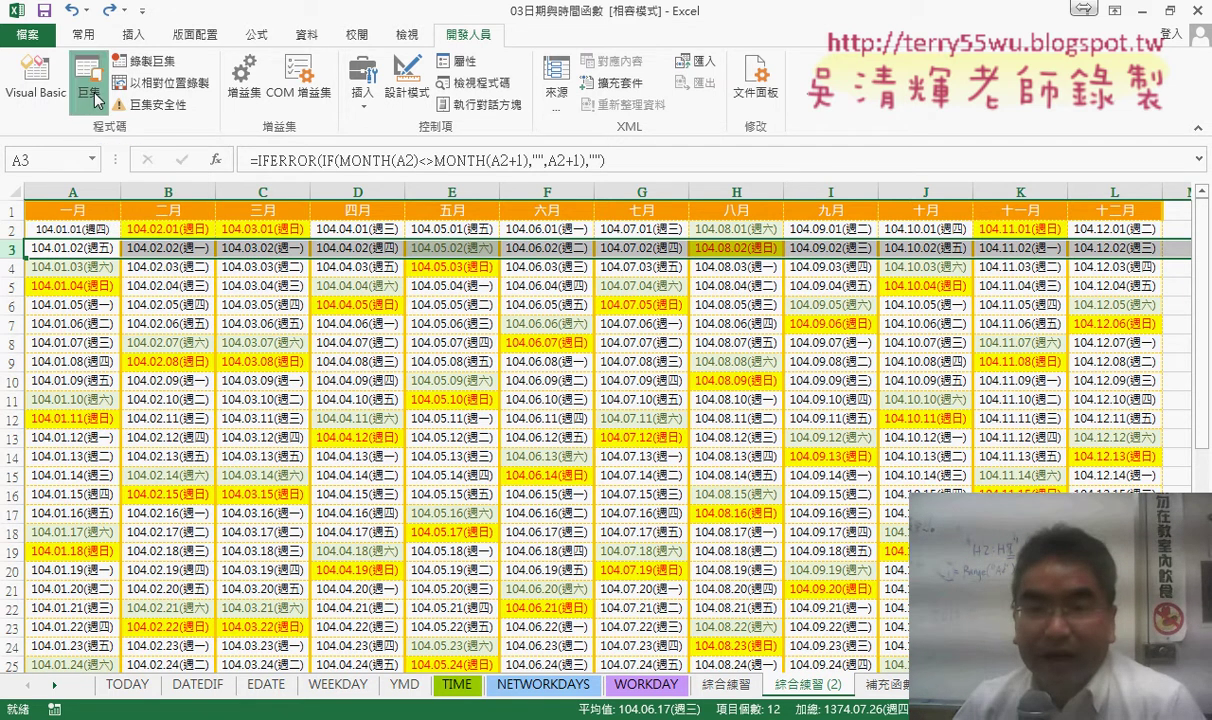
pyautogui.click(722, 110)
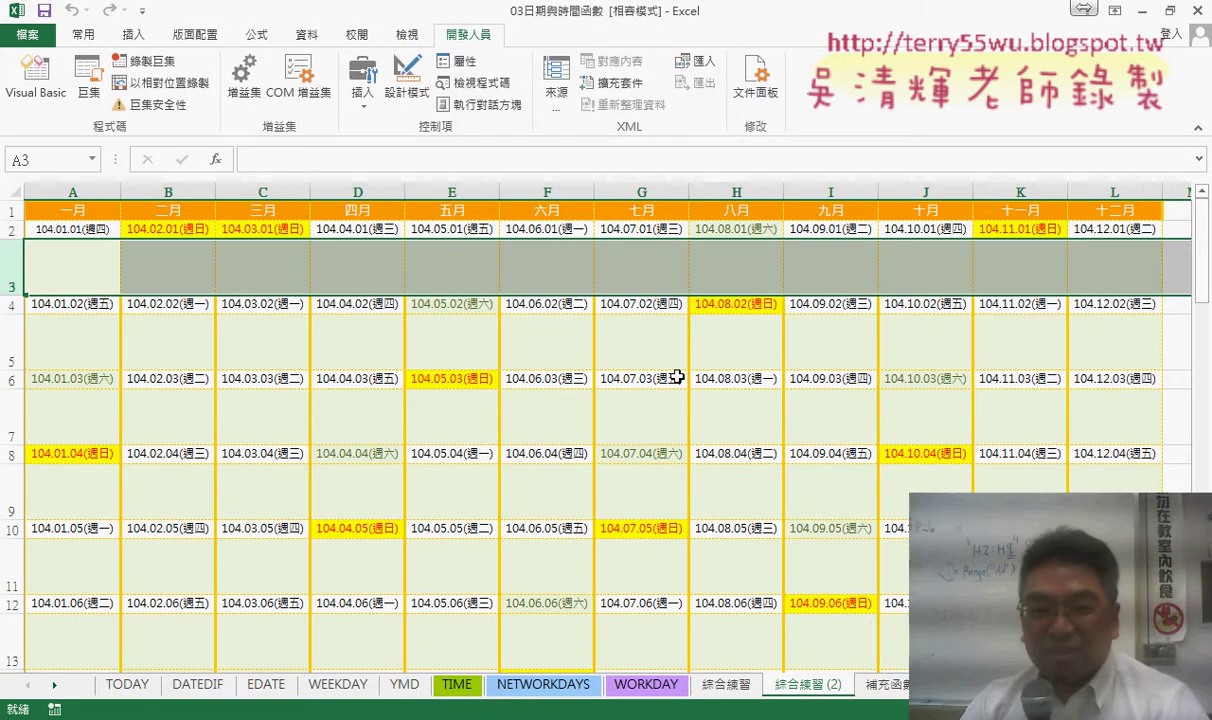
pyautogui.scroll(-4, 671, 381)
pyautogui.scroll(-2, 671, 373)
pyautogui.scroll(-2, 677, 376)
pyautogui.scroll(-1, 677, 376)
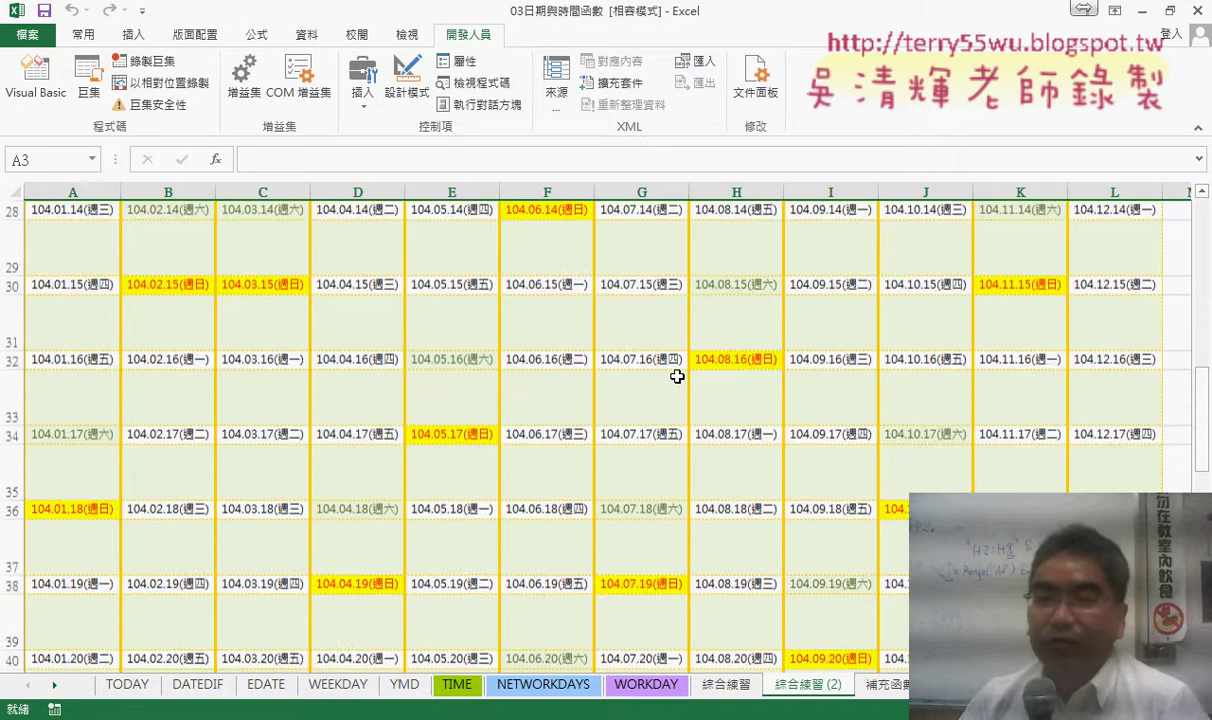
pyautogui.scroll(7, 677, 376)
pyautogui.scroll(2, 677, 376)
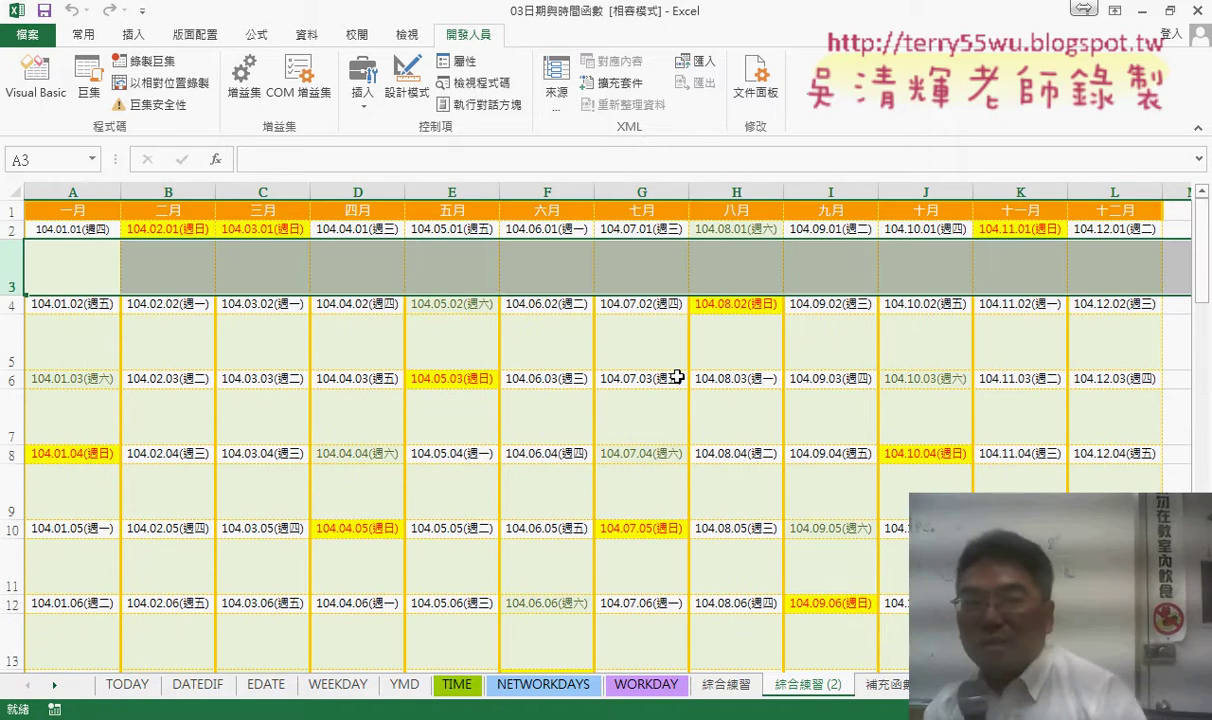
pyautogui.click(83, 270)
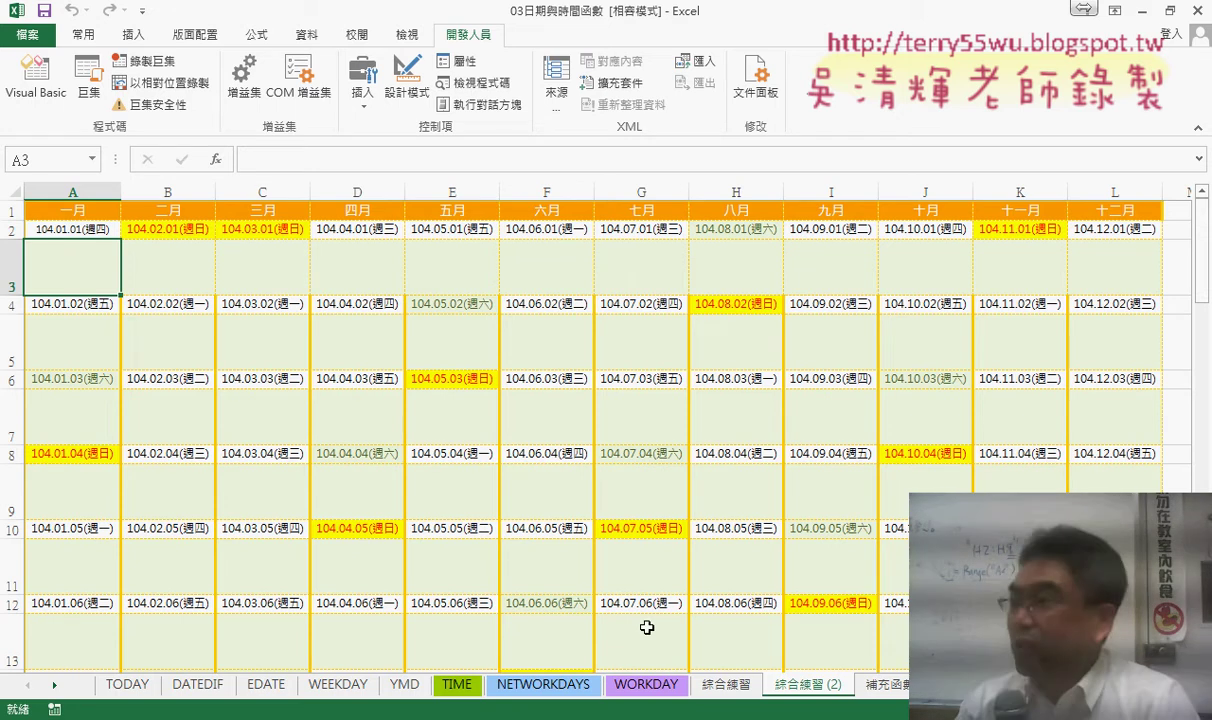
pyautogui.click(736, 688)
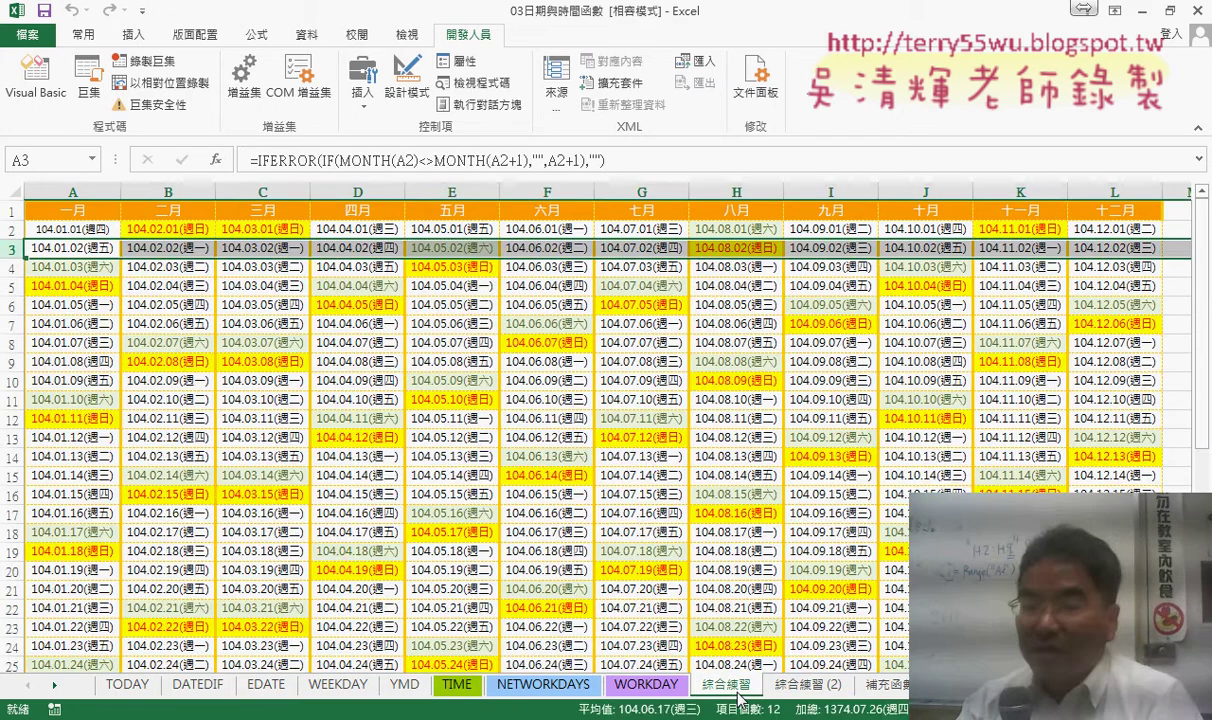
# Delete both RowHeight = 50 lines, the loop's and Rows(33)'s, from the 插入空白列 macro
pyautogui.click(806, 685)
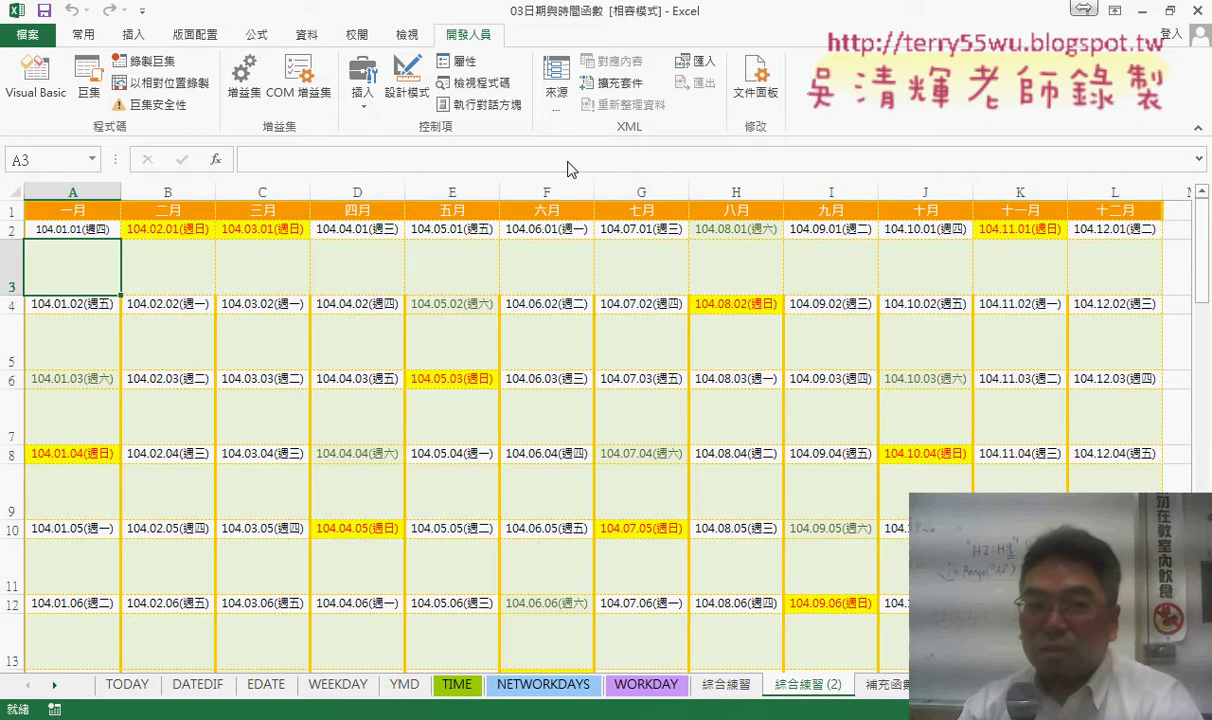
pyautogui.click(35, 75)
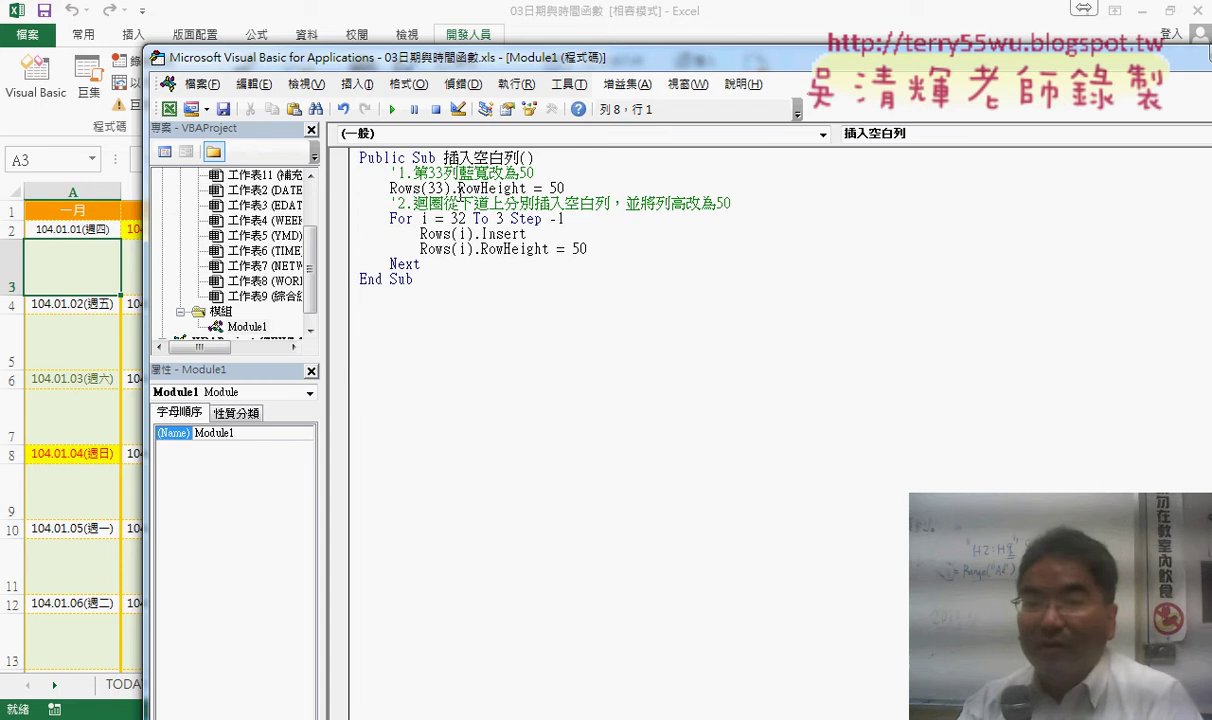
pyautogui.moveTo(587, 249); pyautogui.dragTo(318, 249)
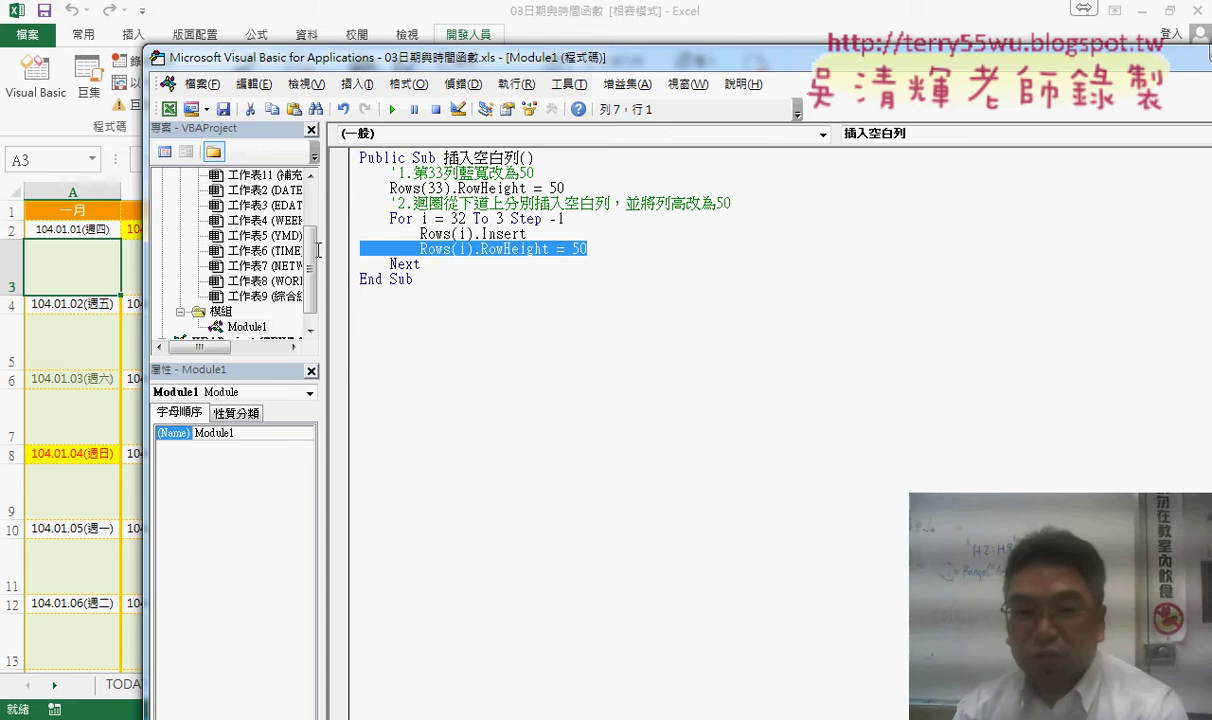
pyautogui.press('Delete')
pyautogui.press('Delete')
pyautogui.click(570, 188)
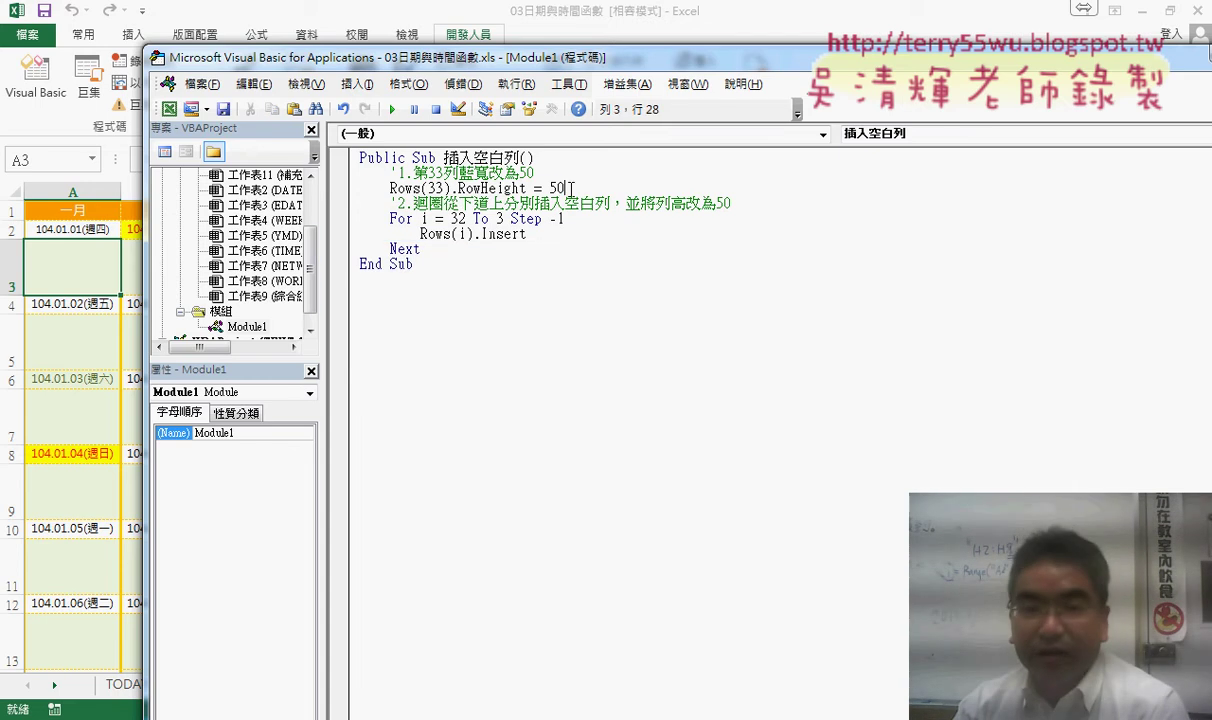
pyautogui.moveTo(570, 188); pyautogui.dragTo(332, 187)
pyautogui.press('Delete')
pyautogui.press('Delete')
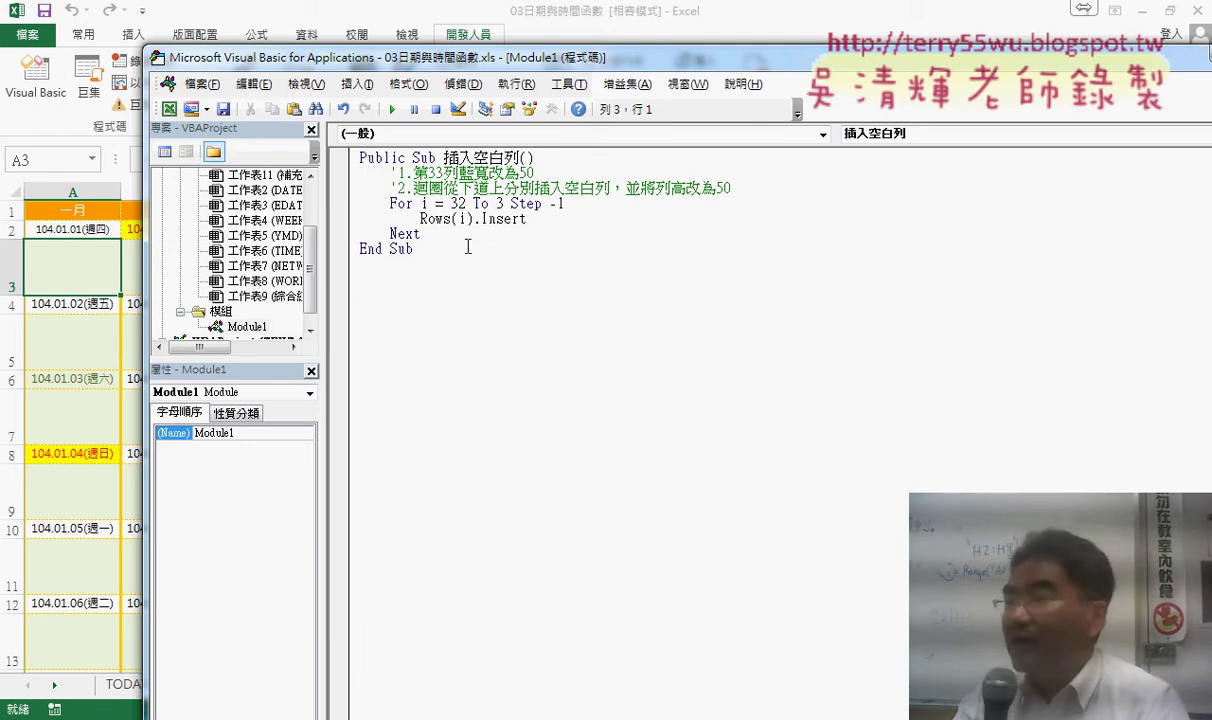
# Review the For…Next loop, then close the VBA editor and return to 綜合練習
pyautogui.moveTo(443, 233); pyautogui.dragTo(343, 209)
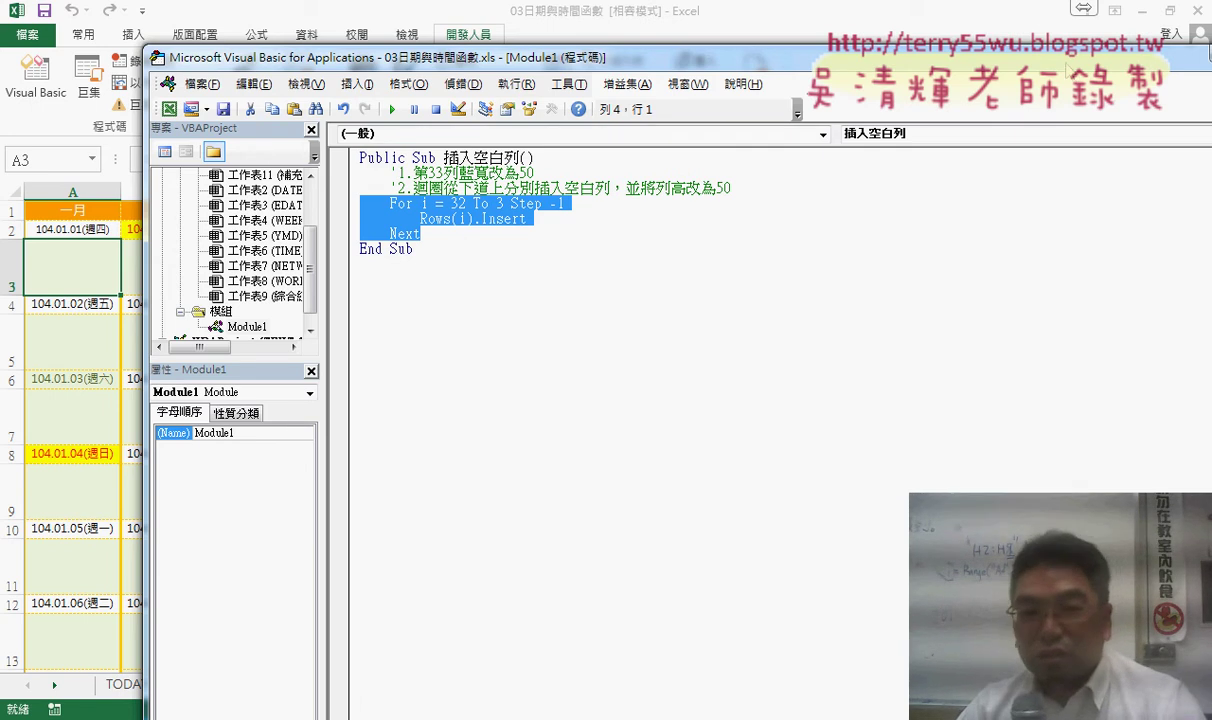
pyautogui.moveTo(1009, 66); pyautogui.dragTo(926, 65)
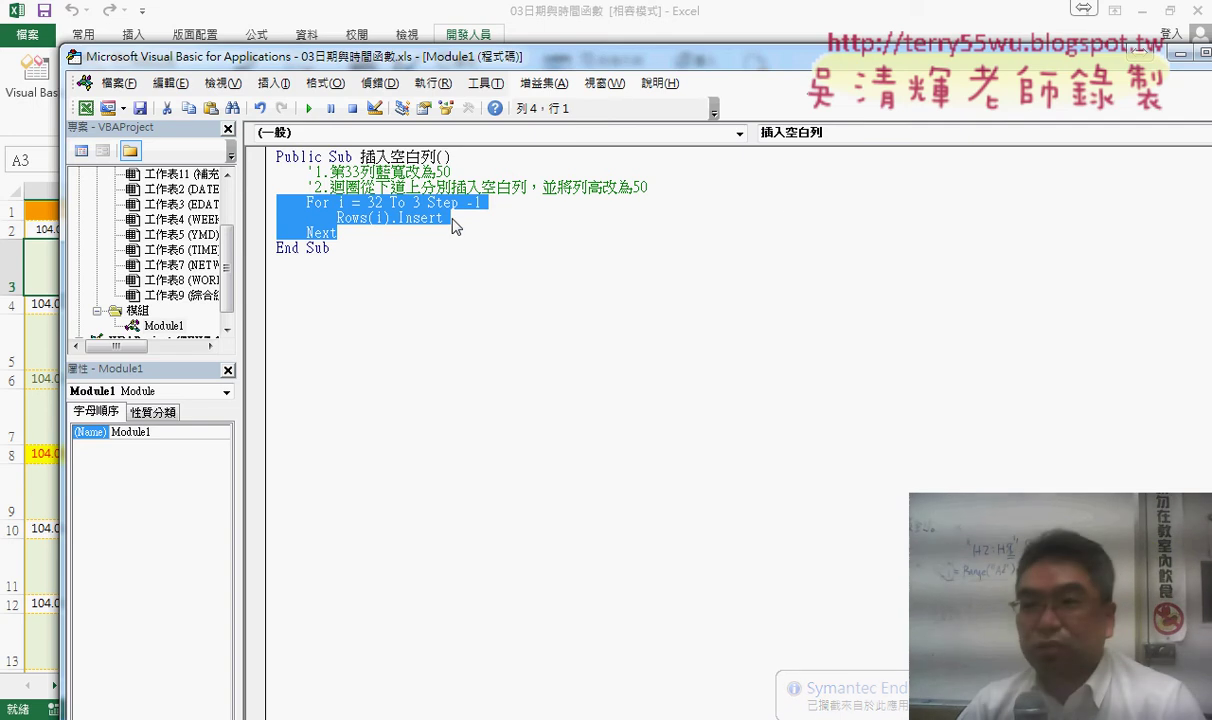
pyautogui.moveTo(1137, 55); pyautogui.dragTo(1092, 55)
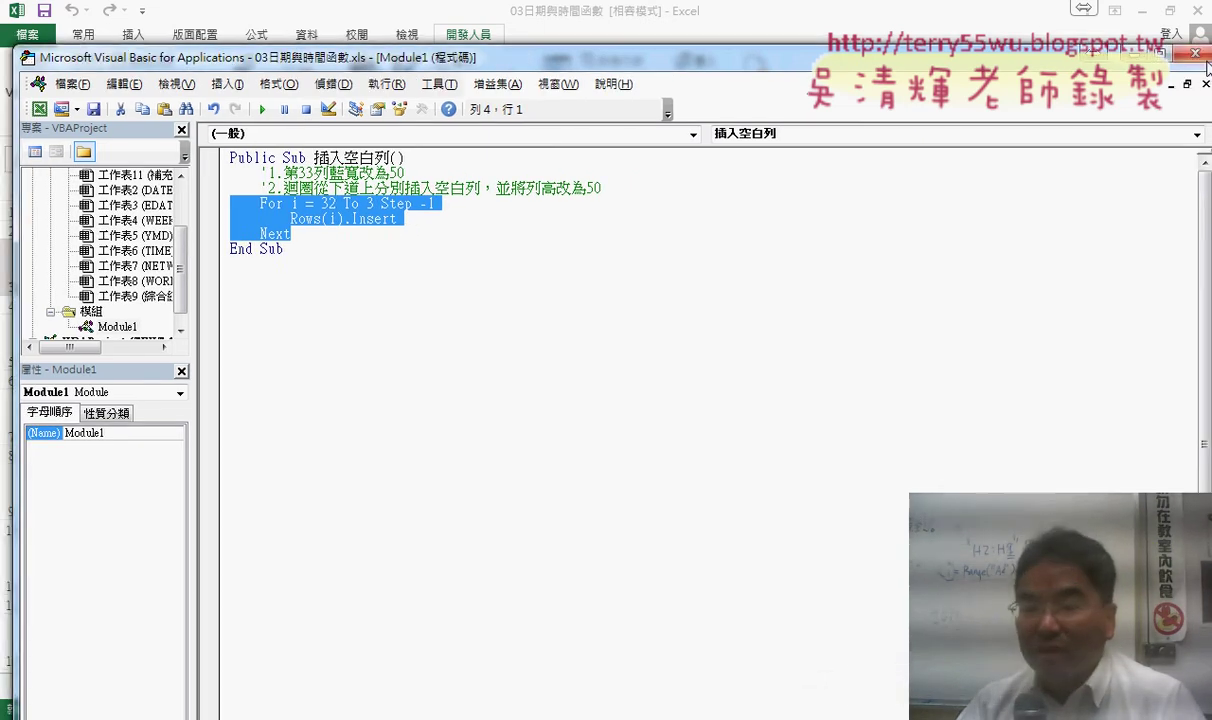
pyautogui.click(1203, 58)
pyautogui.click(737, 688)
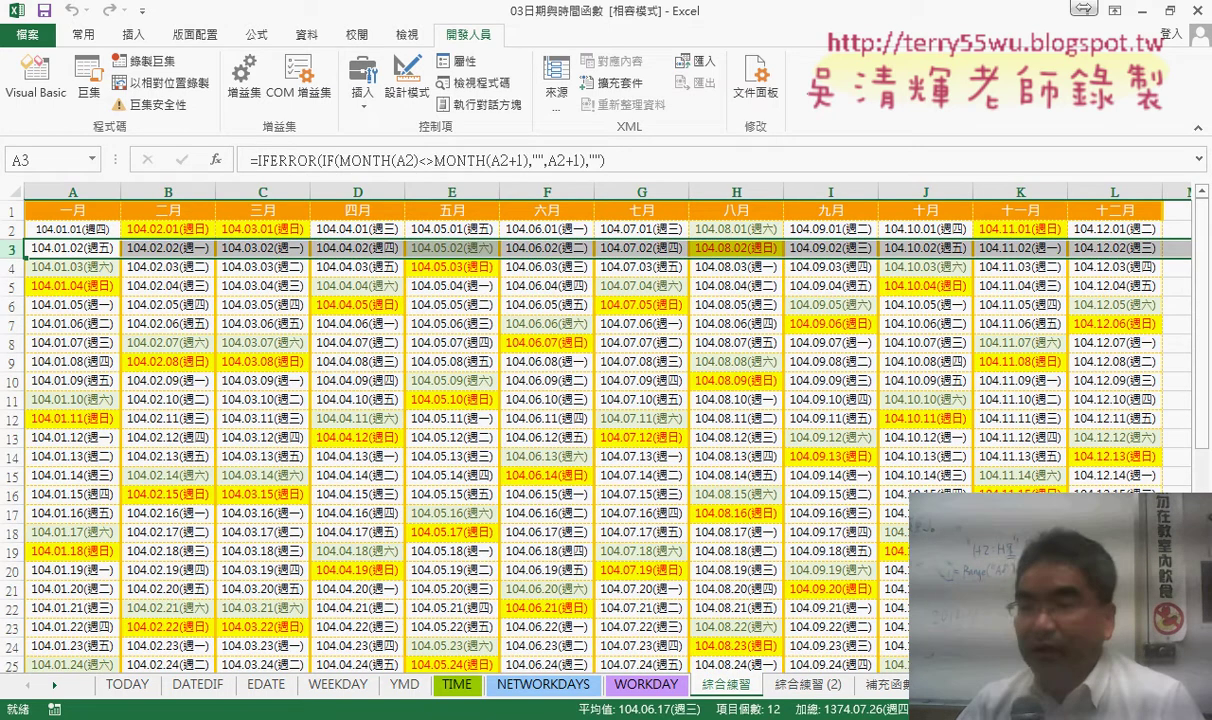
pyautogui.hscroll(1, 1098, 276)
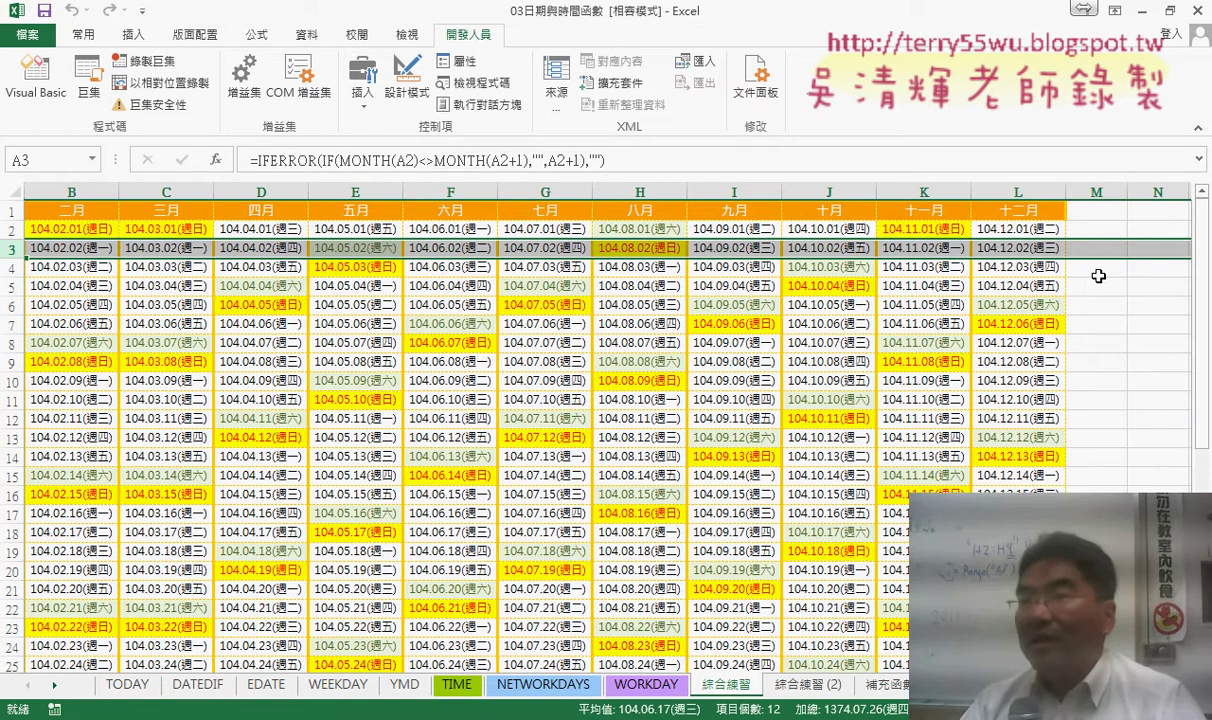